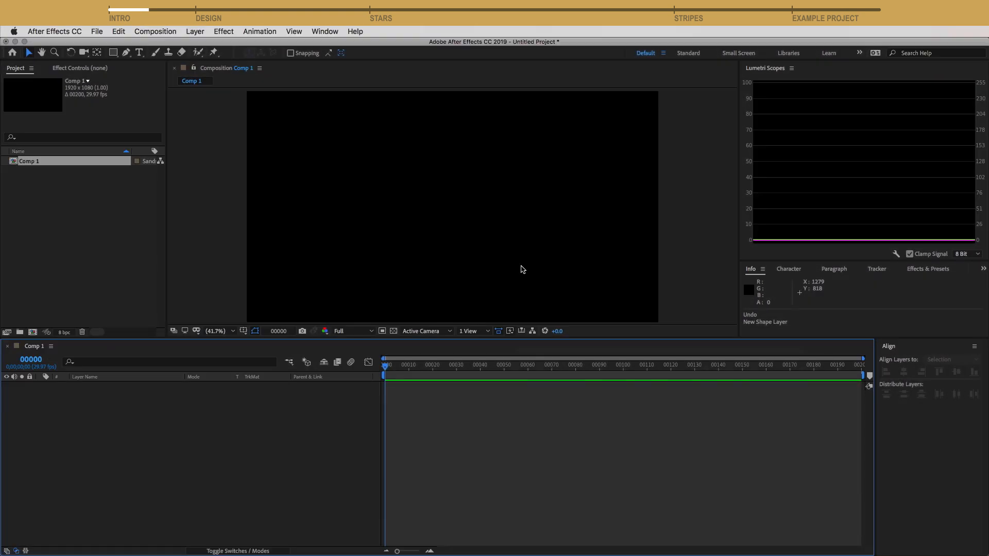
# Step: Look up the Design specifications in the browser's Flag of the United States Wikipedia article and return to After Effects
pyautogui.press('super+Tab')
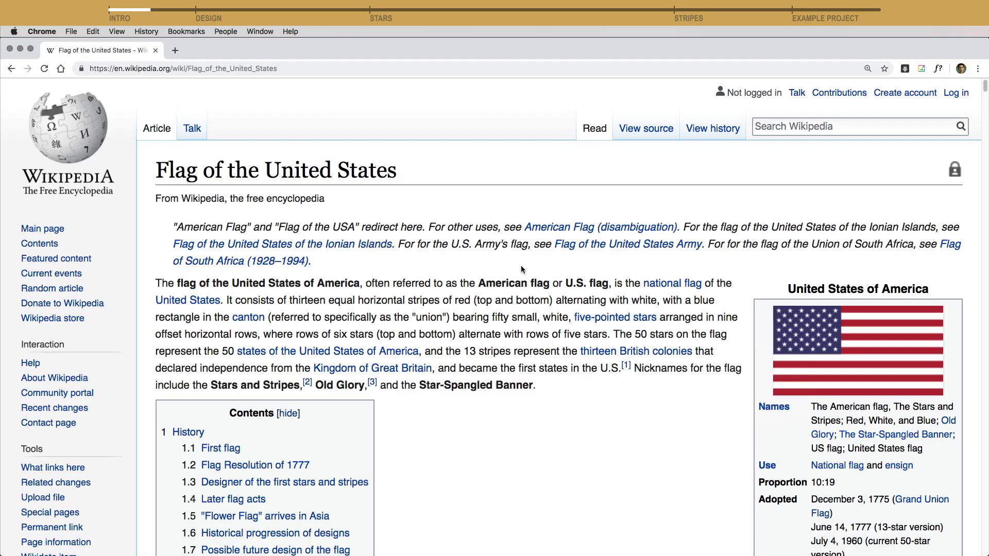
pyautogui.scroll(-20, 521, 265)
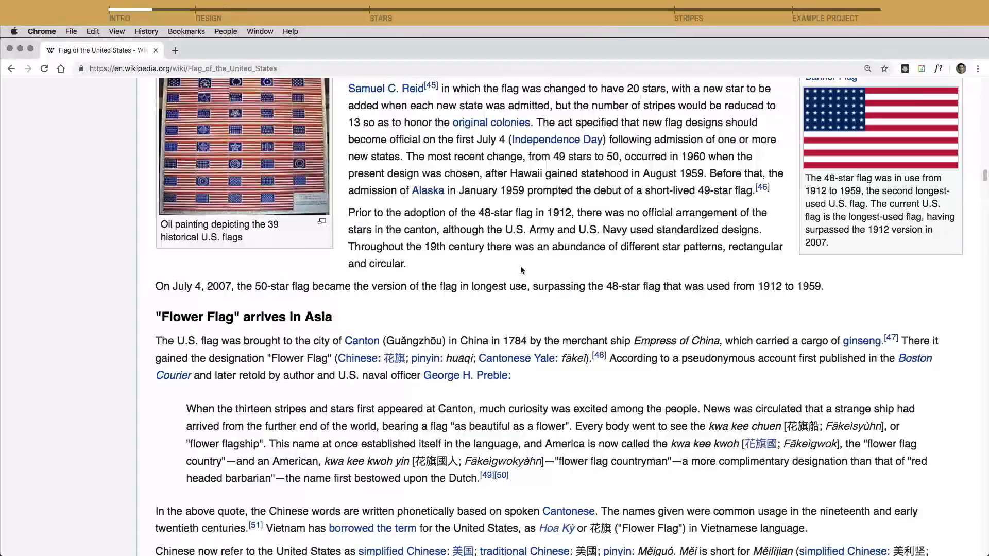
pyautogui.scroll(-20, 520, 266)
pyautogui.scroll(4, 520, 267)
pyautogui.scroll(10, 521, 267)
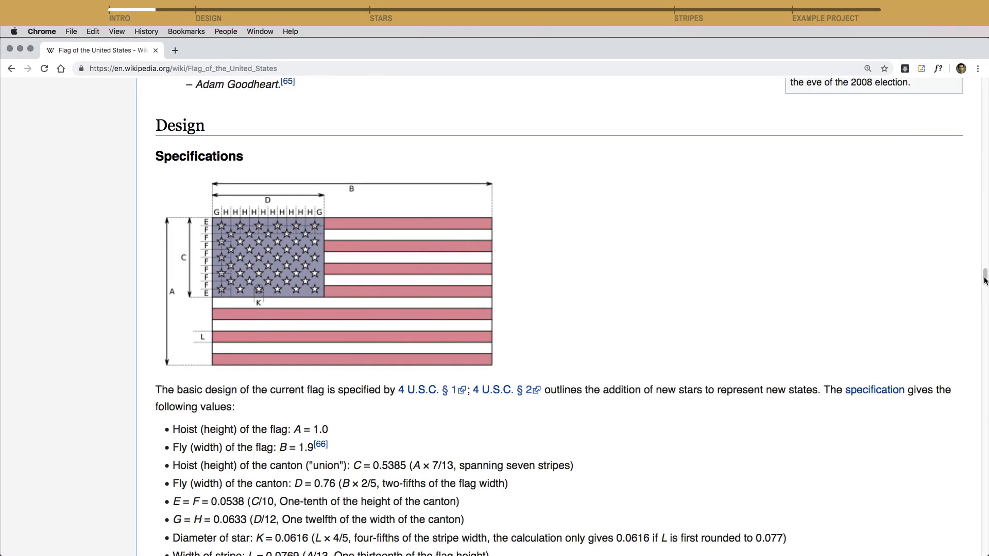
pyautogui.scroll(-2, 945, 267)
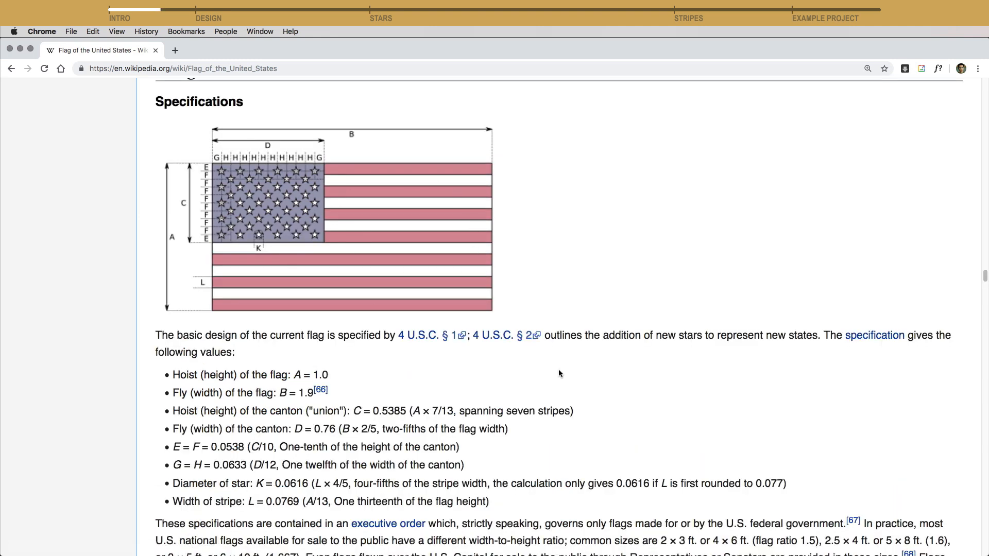
pyautogui.press('super+Tab')
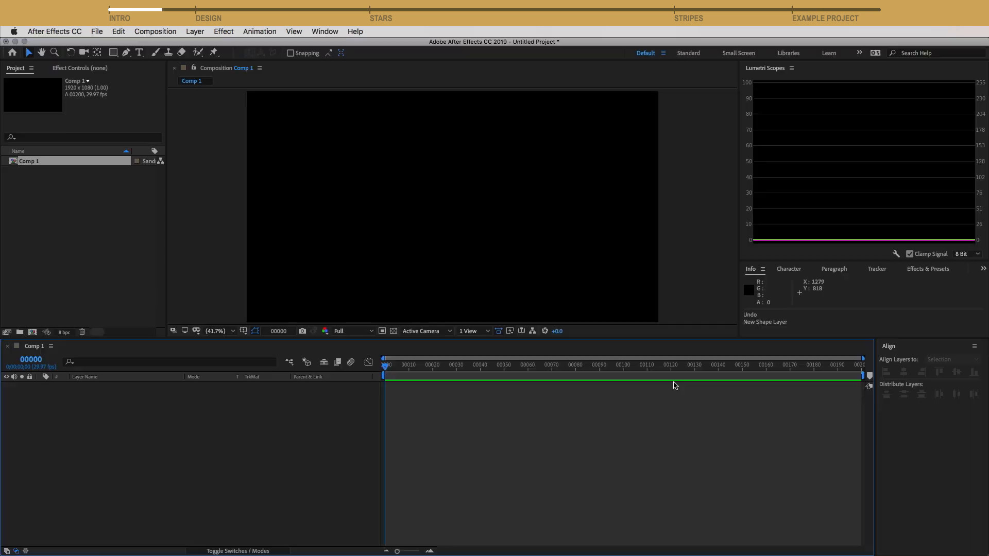
pyautogui.click(195, 31)
pyautogui.moveTo(205, 45)
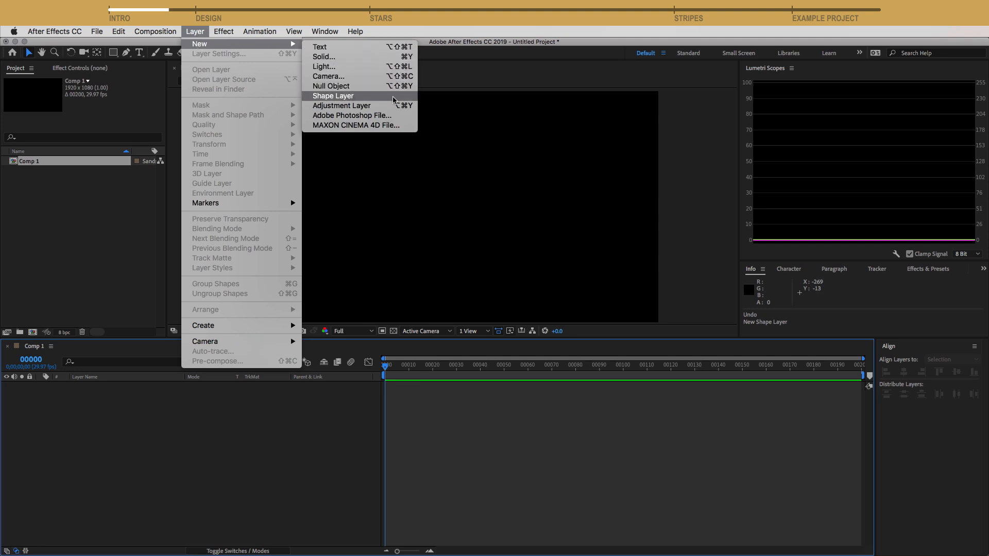
pyautogui.click(202, 30)
pyautogui.click(195, 31)
pyautogui.click(196, 31)
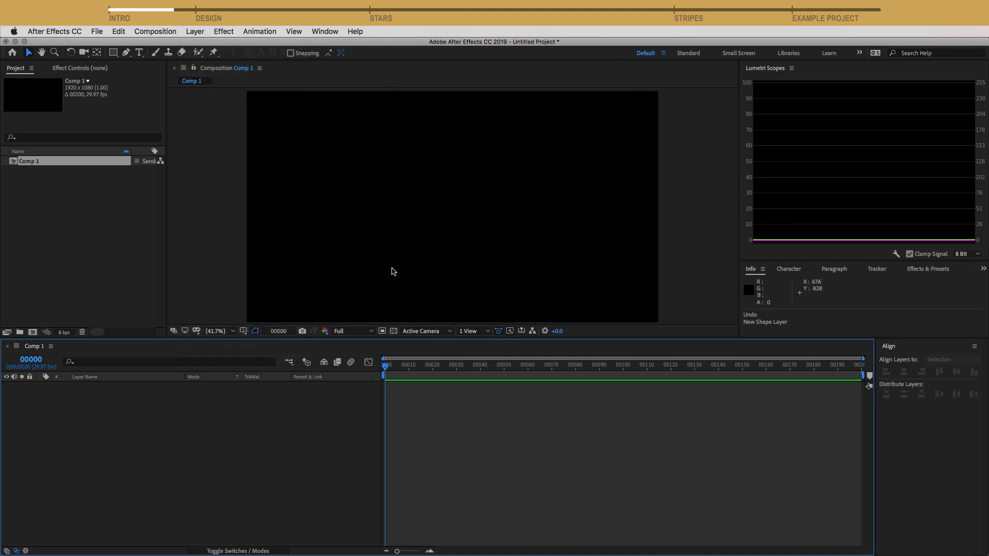
# Step: Assign the keyboard shortcut Ctrl+Shift+Cmd+A to the new Shape Layer command
pyautogui.press('super+alt+apostrophe')
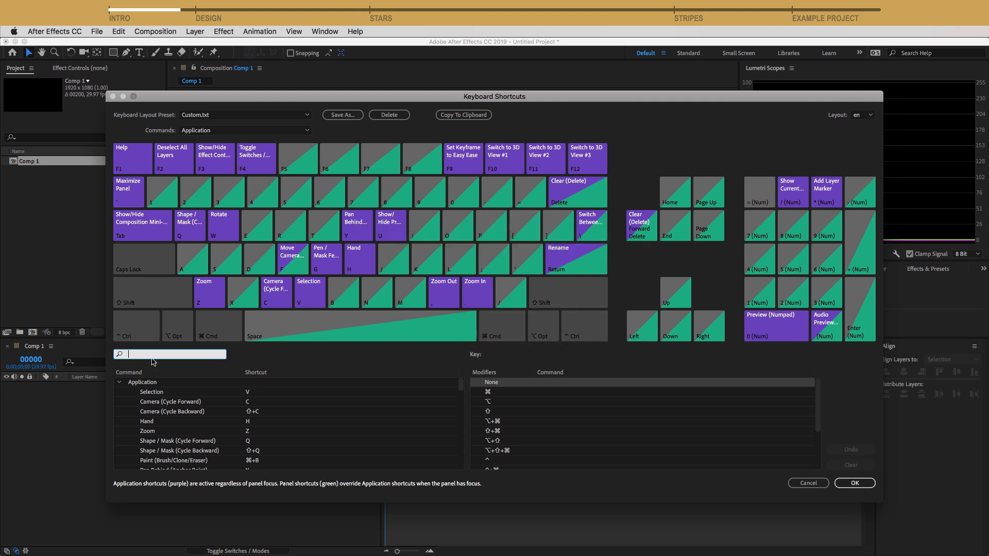
pyautogui.write('shape la')
pyautogui.click(249, 441)
pyautogui.click(257, 441)
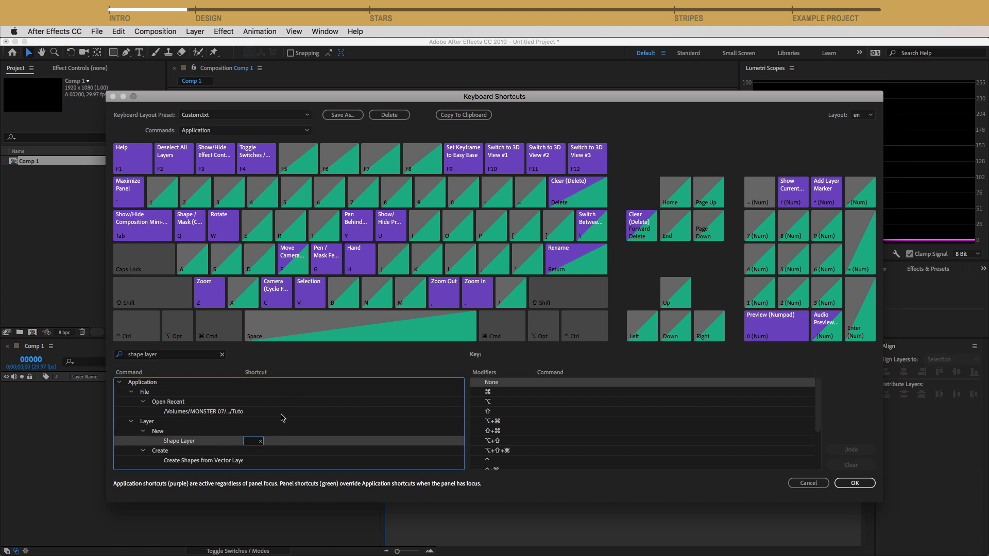
pyautogui.press('ctrl+super')
pyautogui.press('ctrl+shift+super+a')
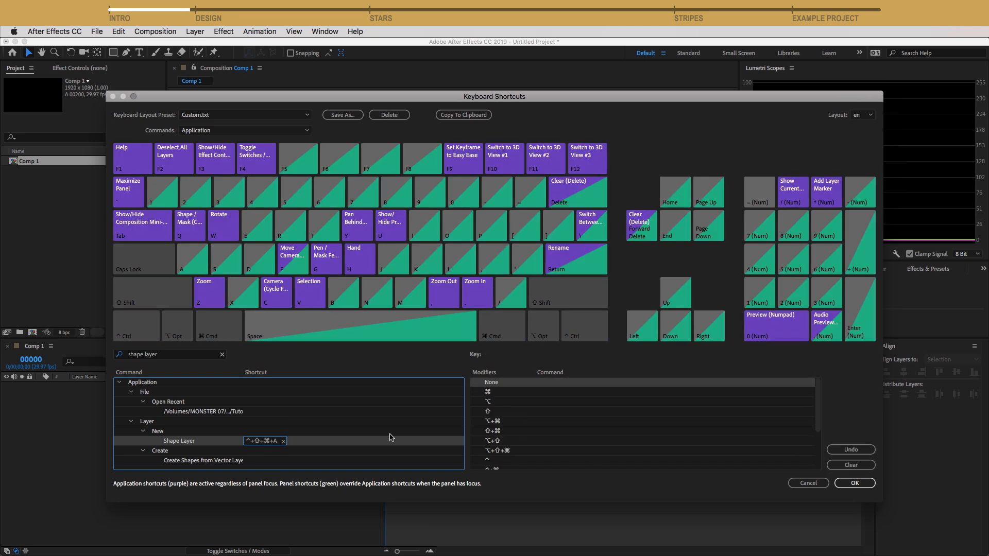
pyautogui.click(853, 483)
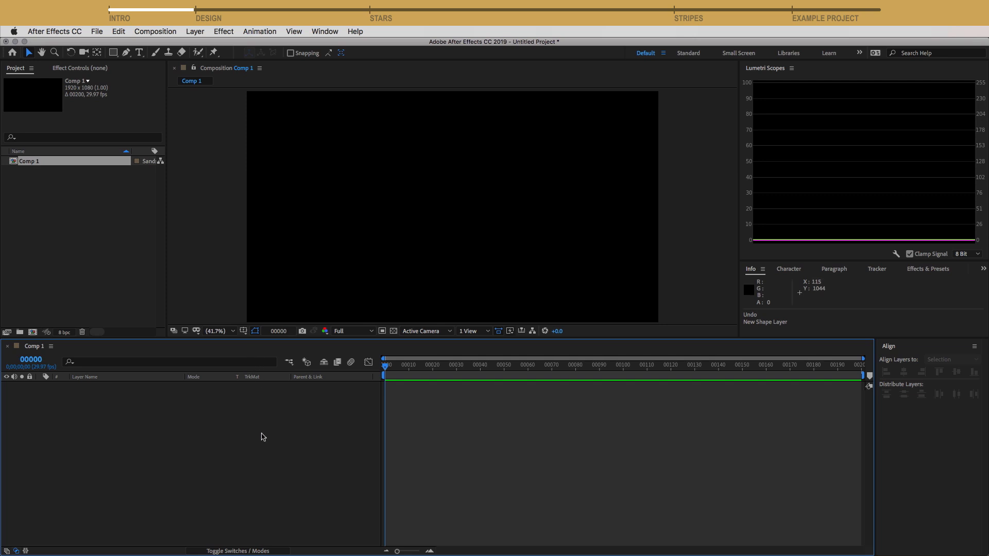
# Step: Create a new shape layer containing a rectangle path and set the rectangle's size to 1000 by 1000
pyautogui.press('ctrl+shift+super+a')
pyautogui.click(39, 386)
pyautogui.click(285, 394)
pyautogui.click(308, 419)
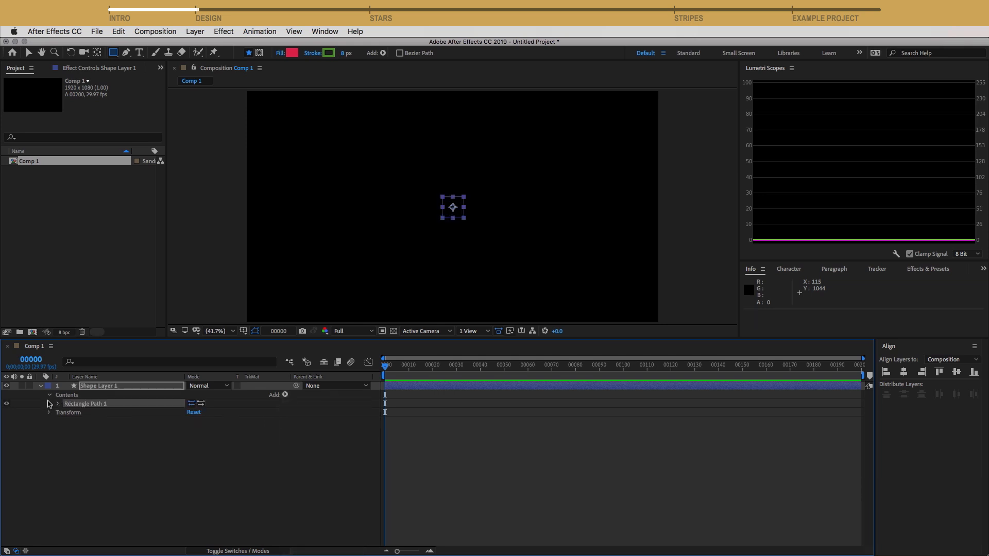
pyautogui.click(57, 404)
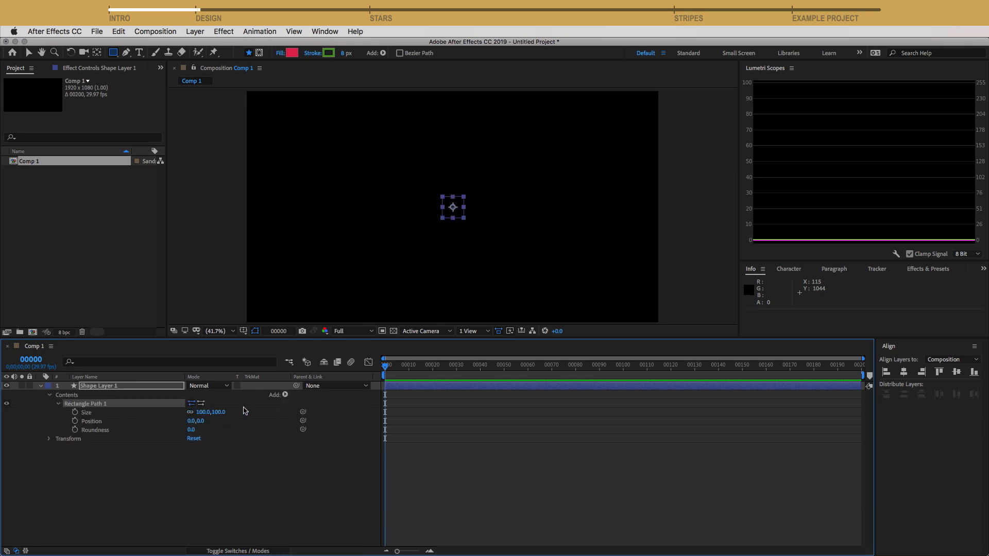
pyautogui.click(220, 412)
pyautogui.press('Return')
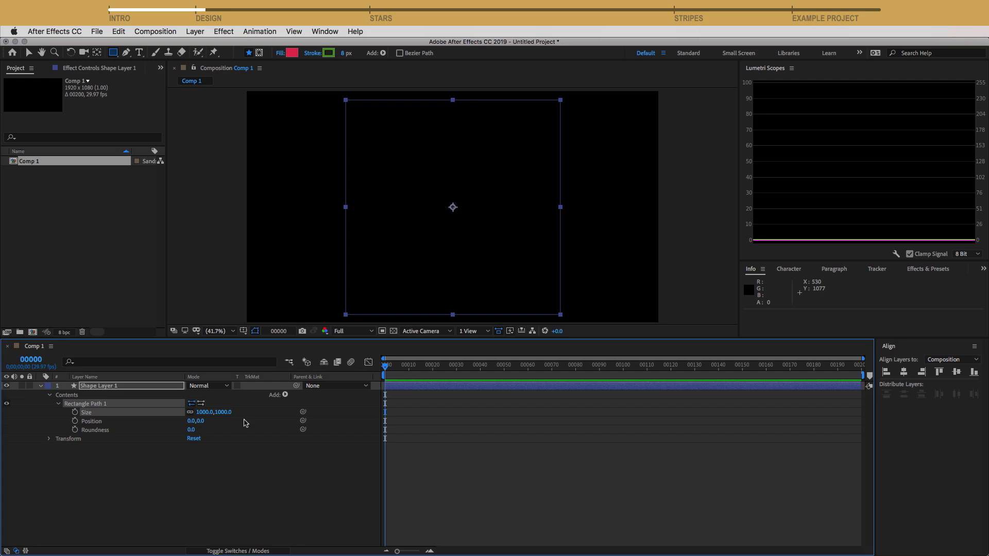
# Step: Check the flag's hoist and fly ratio in the browser and set the After Effects rectangle's width to 1900 with its proportions unlinked
pyautogui.press('super+Tab')
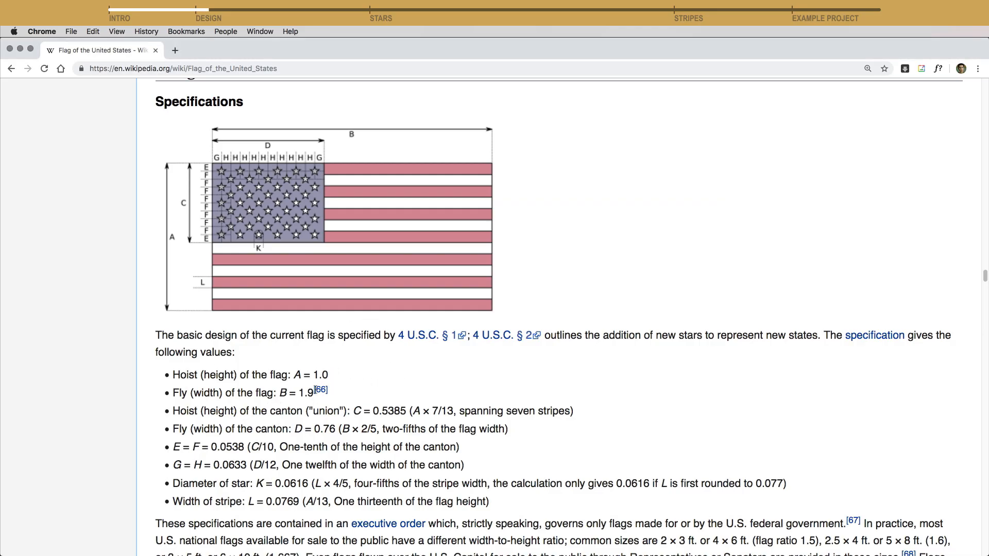
pyautogui.moveTo(173, 375); pyautogui.dragTo(234, 375)
pyautogui.click(178, 372)
pyautogui.click(307, 398)
pyautogui.press('super+Tab')
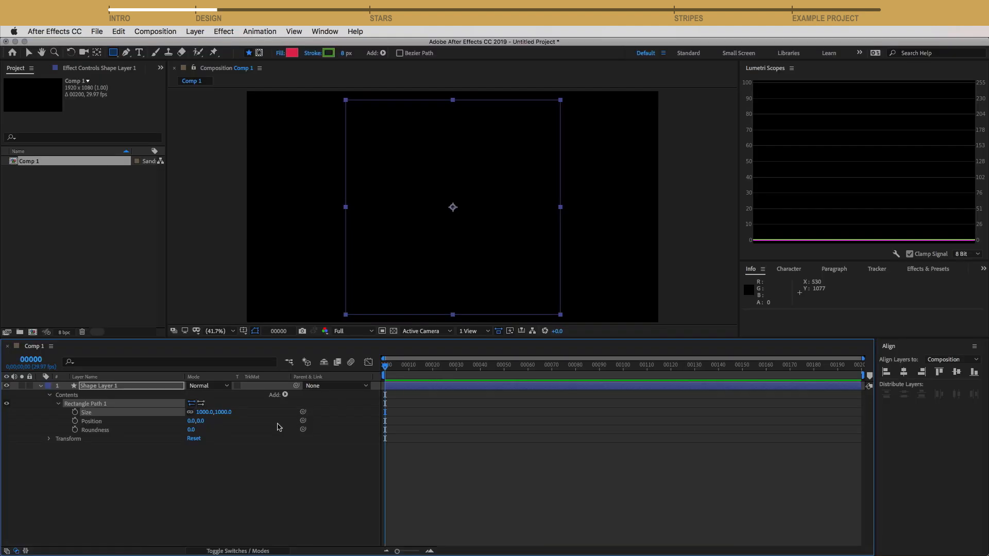
pyautogui.press('super+Tab')
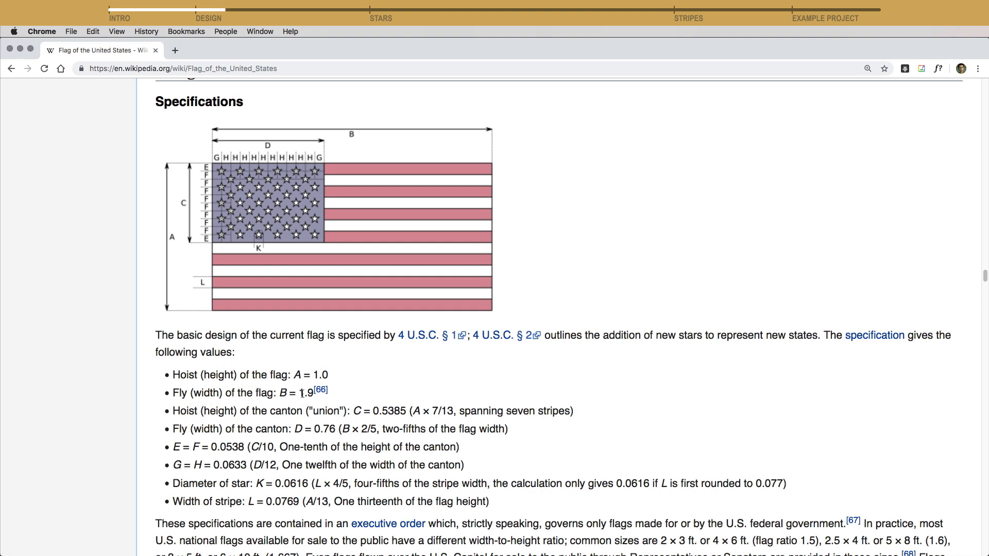
pyautogui.press('super+Tab')
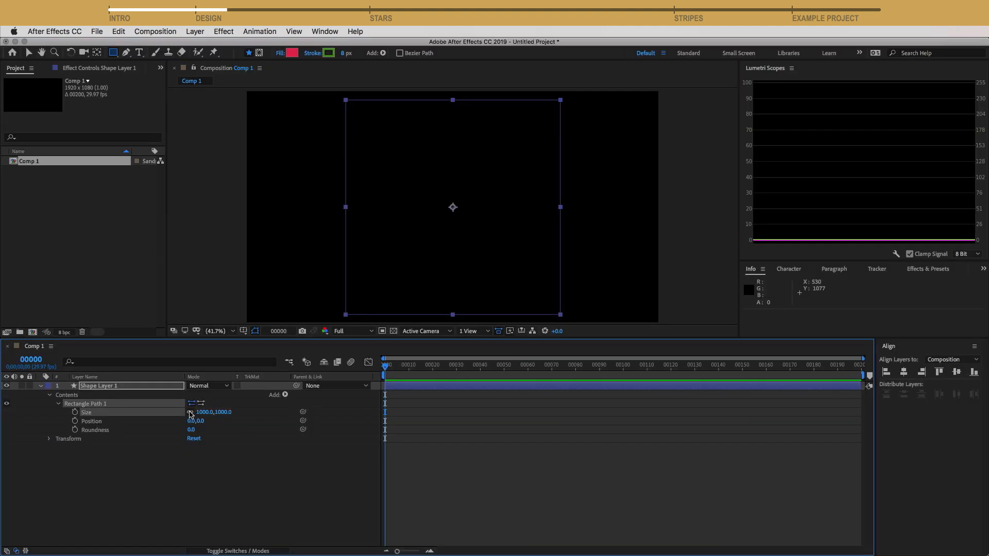
pyautogui.click(206, 412)
pyautogui.write('1900')
pyautogui.press('Return')
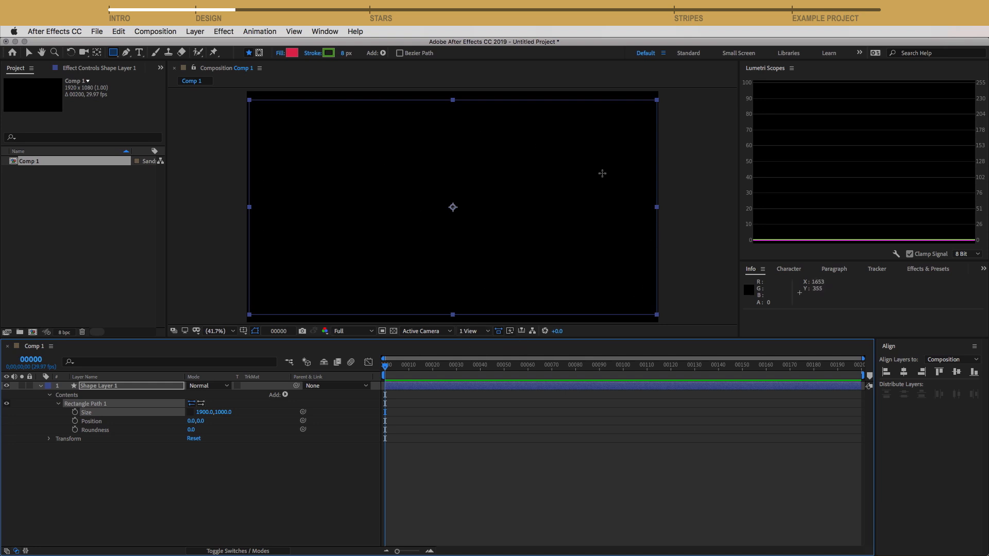
# Step: Check the canton's description in the browser specifications and add a second rectangle path to the shape layer in After Effects
pyautogui.press('super+Tab')
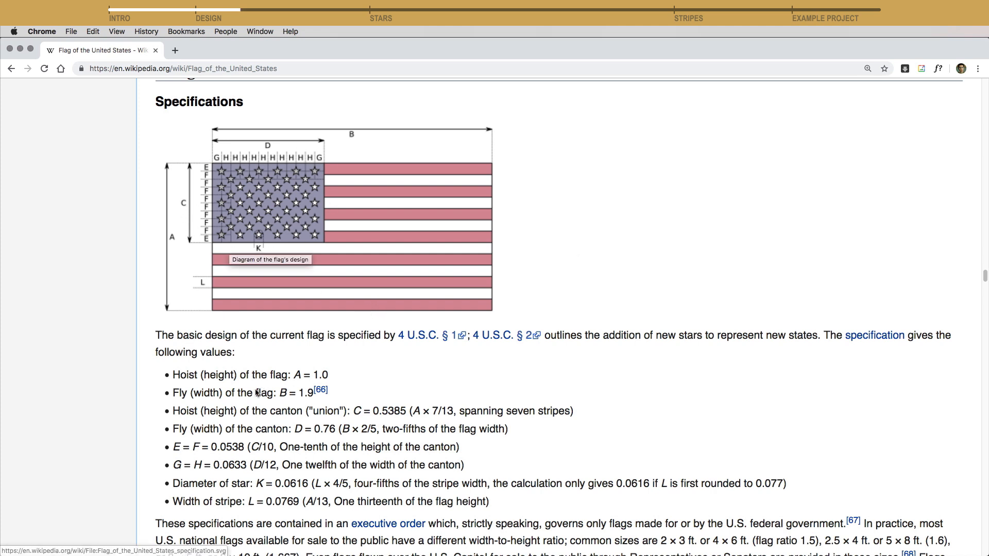
pyautogui.moveTo(269, 410); pyautogui.dragTo(301, 408)
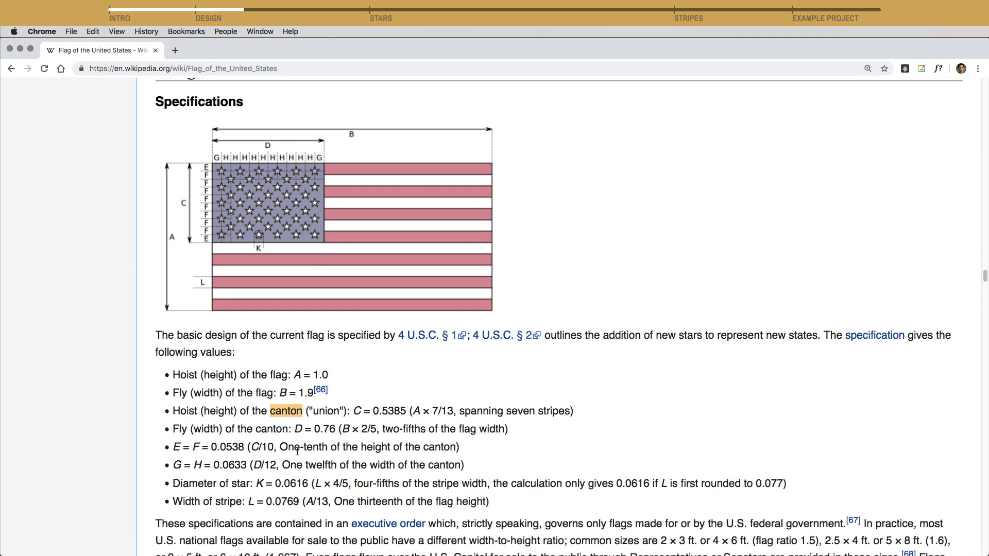
pyautogui.click(288, 412)
pyautogui.press('super+Tab')
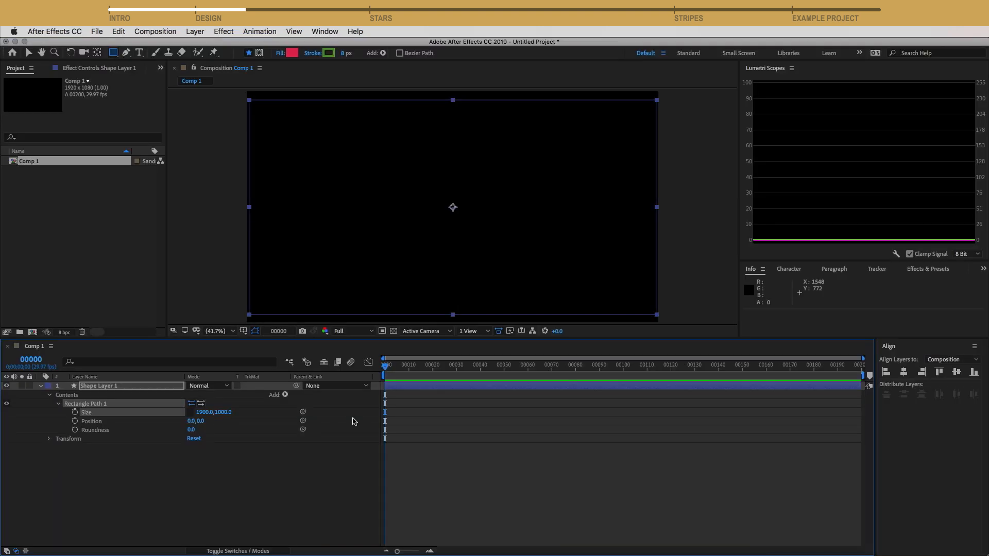
pyautogui.click(286, 395)
pyautogui.click(319, 408)
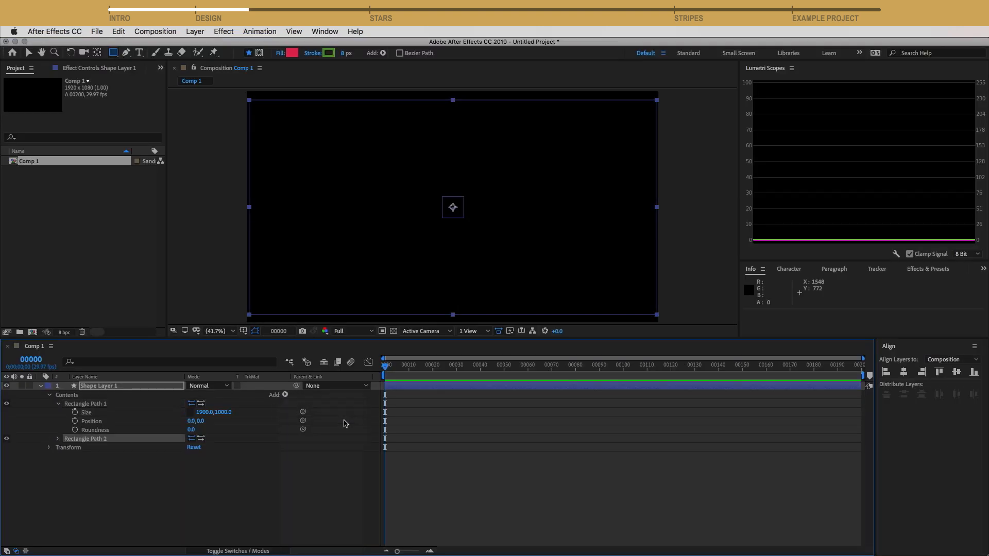
# Step: Using the canton dimensions from the browser page, set the second rectangle path's size to 760 by 538.5 in After Effects
pyautogui.click(58, 439)
pyautogui.press('super+Tab')
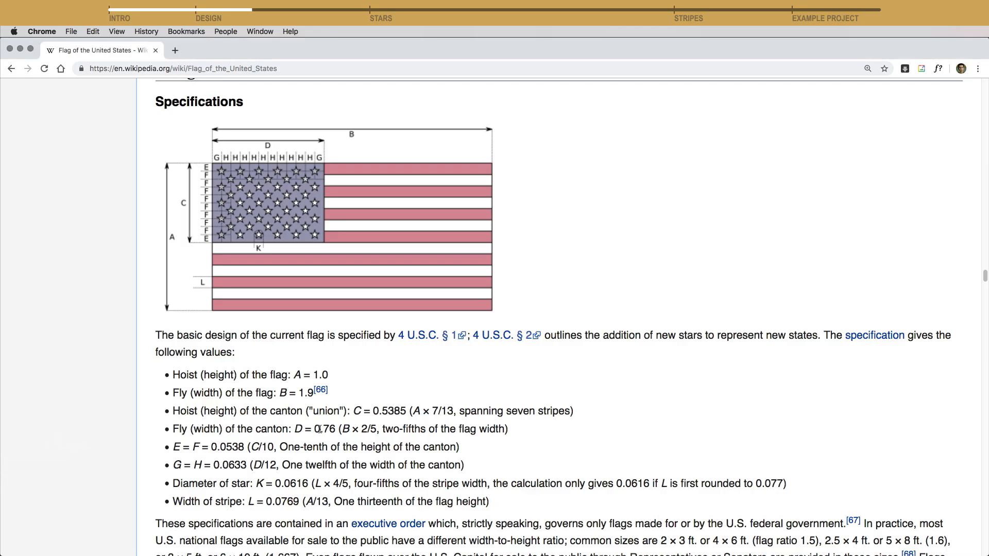
pyautogui.press('super+Tab')
pyautogui.click(203, 447)
pyautogui.write('760')
pyautogui.press('super+Tab')
pyautogui.press('super+Tab')
pyautogui.click(216, 447)
pyautogui.write('5')
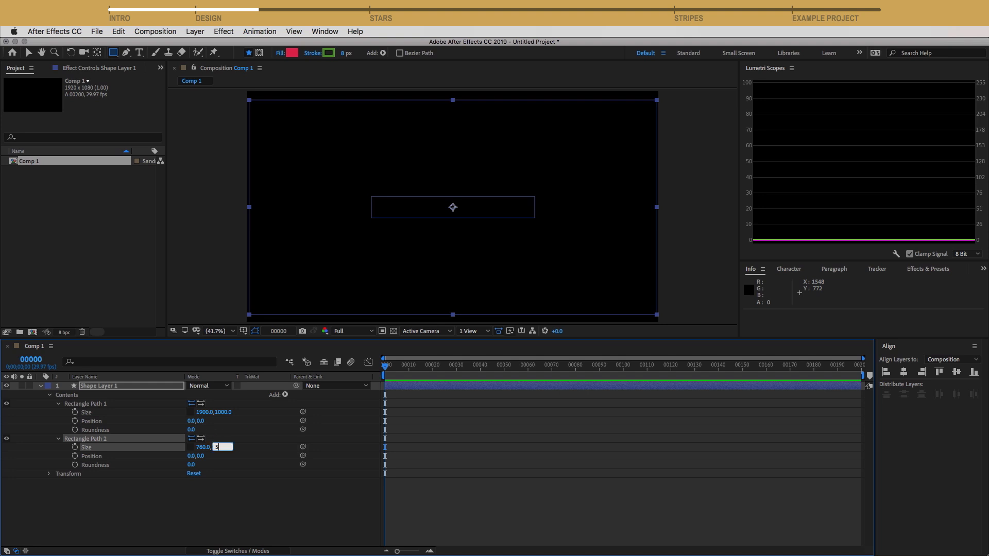
pyautogui.write('38.5')
pyautogui.press('Return')
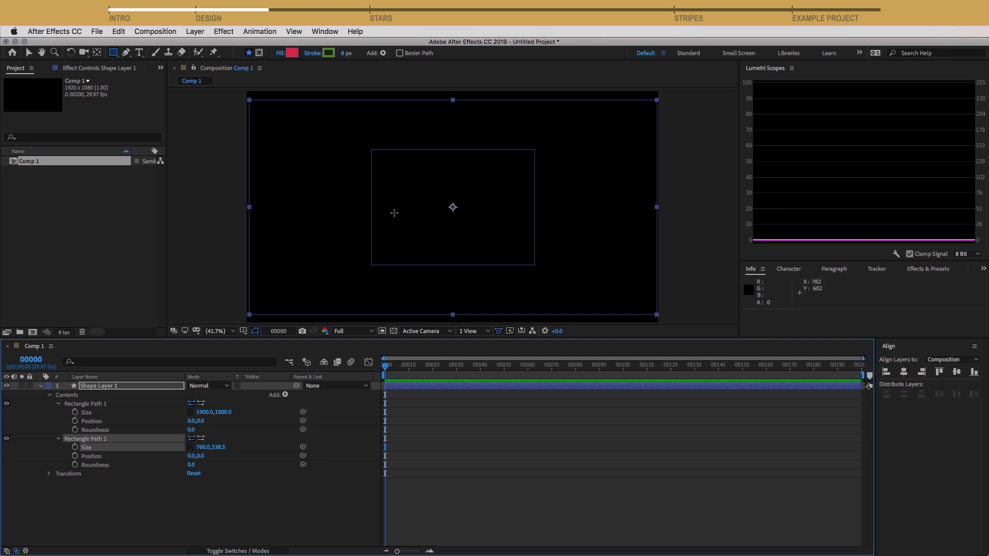
pyautogui.click(43, 448)
pyautogui.click(94, 438)
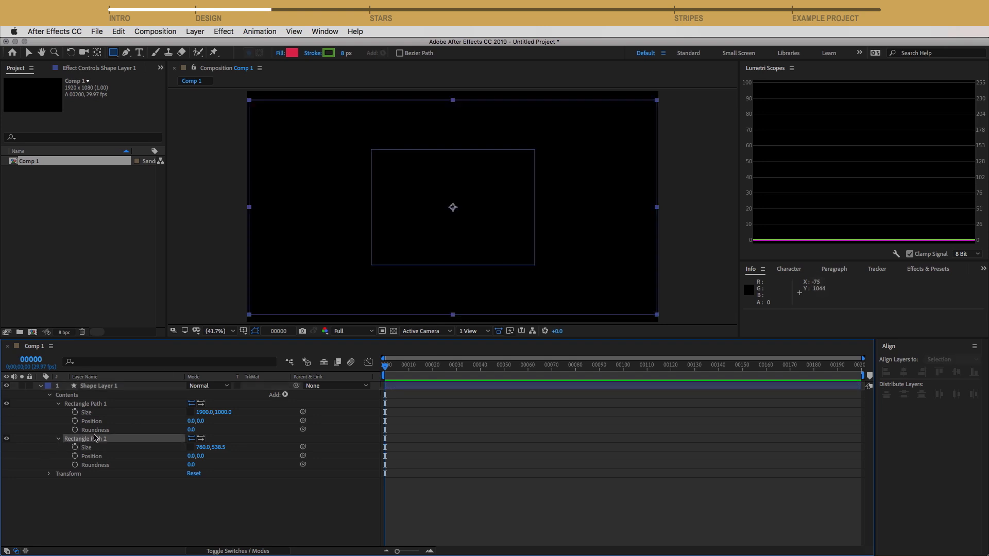
pyautogui.click(284, 395)
pyautogui.click(307, 404)
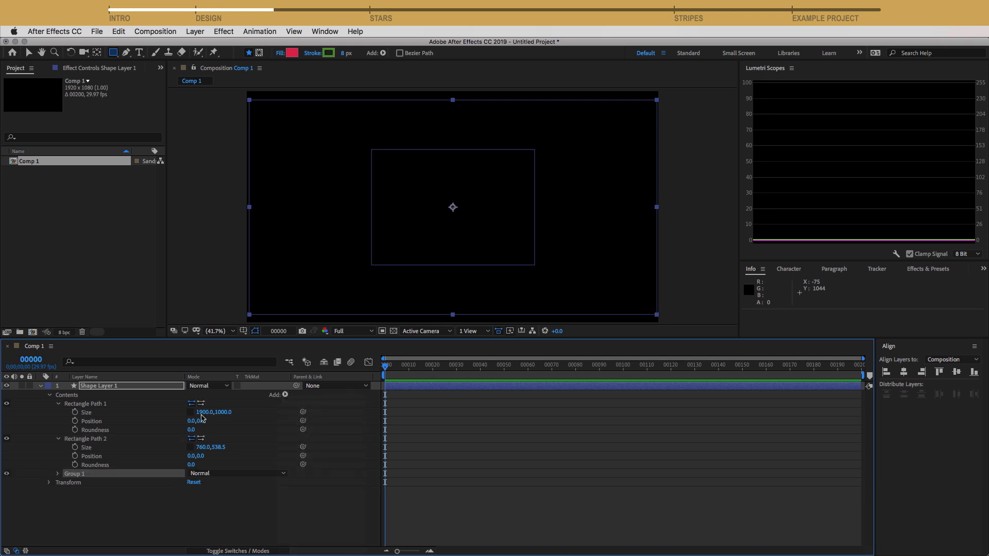
pyautogui.moveTo(84, 439); pyautogui.dragTo(77, 474)
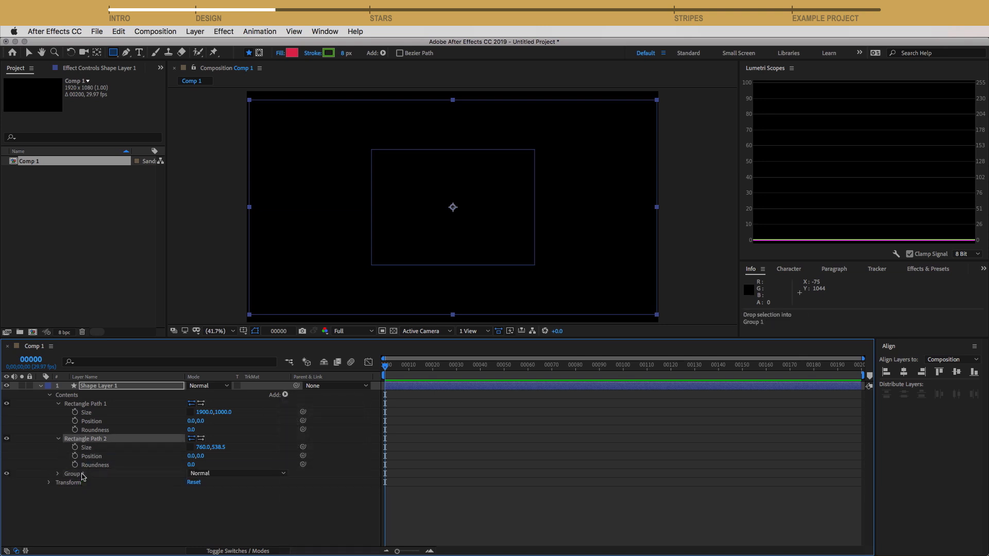
pyautogui.press('super+z')
pyautogui.press('super+z')
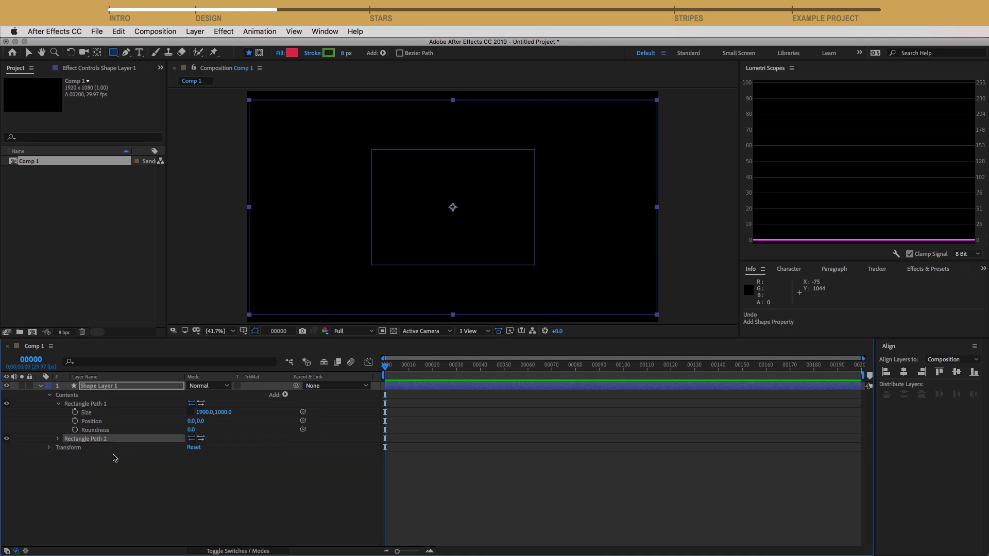
# Step: Place the second rectangle path inside its own shape group within the shape layer
pyautogui.click(78, 455)
pyautogui.click(84, 440)
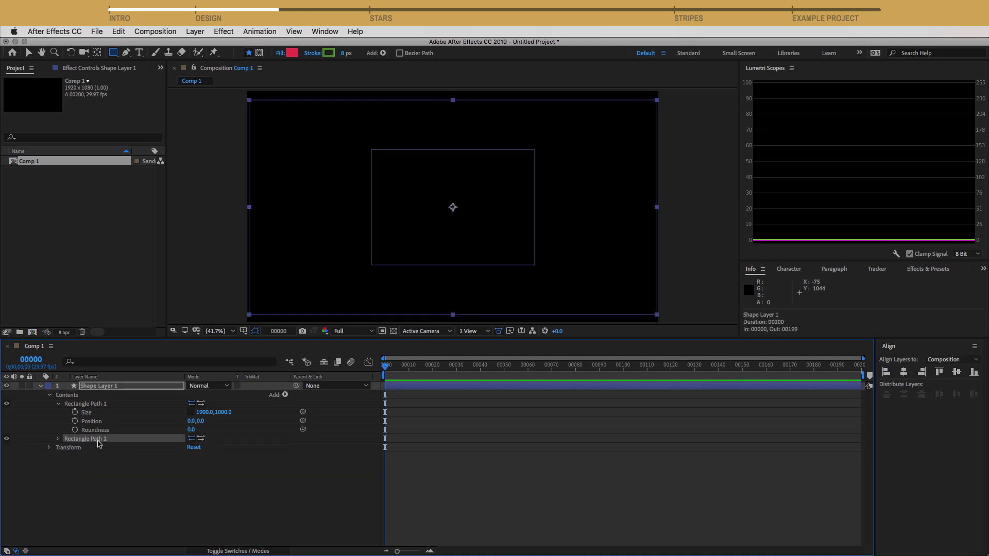
pyautogui.press('super+g')
pyautogui.click(85, 448)
pyautogui.click(66, 447)
pyautogui.click(67, 448)
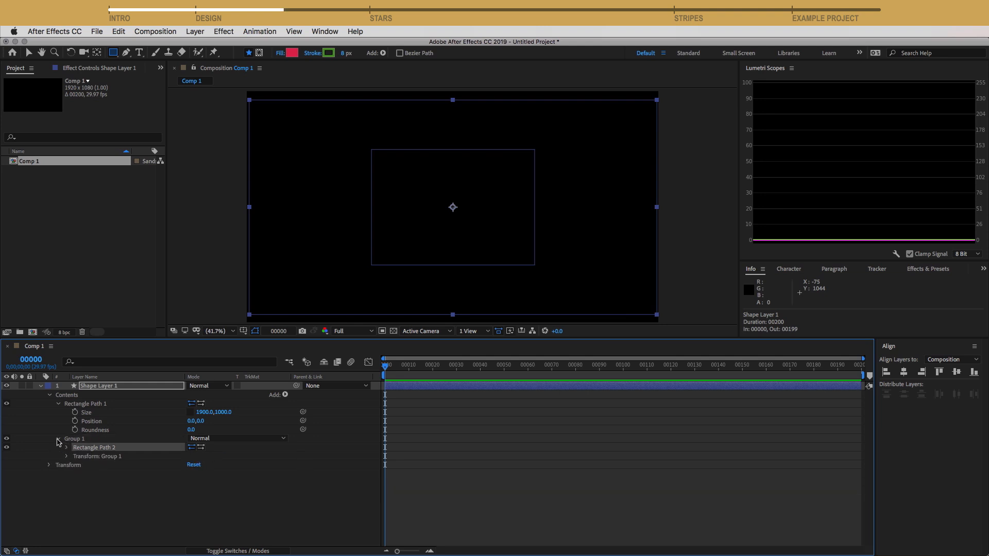
# Step: Rename the new group Canton and move it above the first rectangle path in the layer's contents
pyautogui.click(73, 441)
pyautogui.press('Return')
pyautogui.write('C')
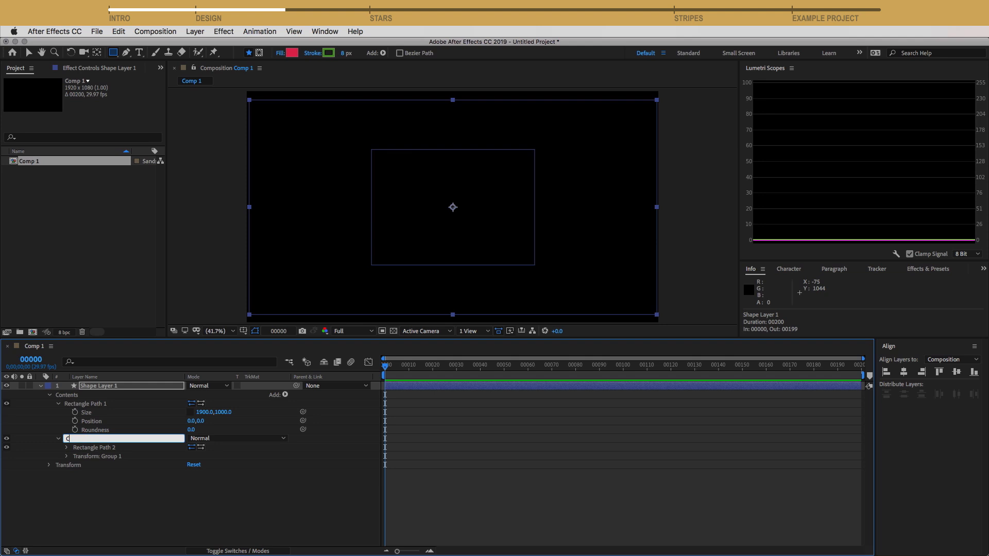
pyautogui.write('anton')
pyautogui.press('Return')
pyautogui.moveTo(82, 439); pyautogui.dragTo(99, 404)
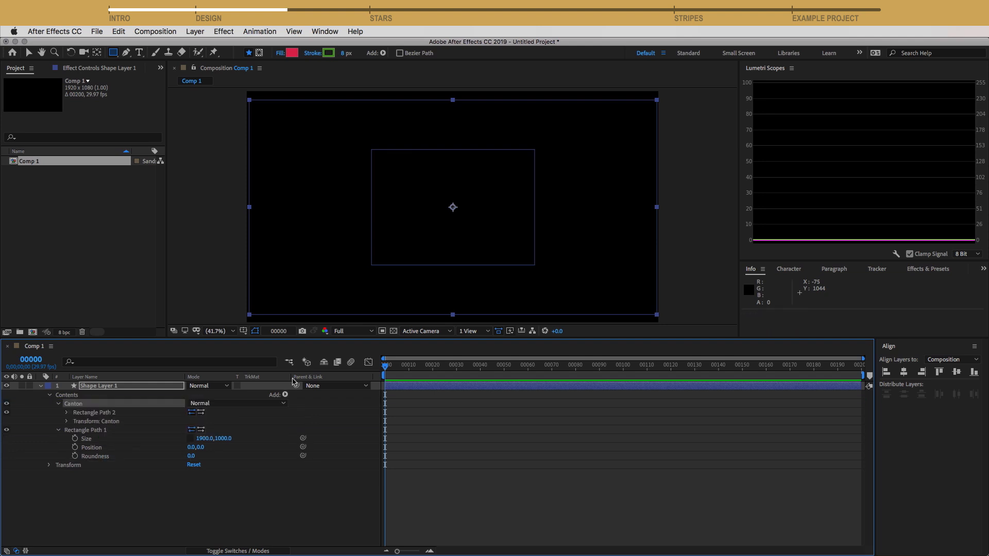
# Step: Try to align the Canton group with the flag rectangle's upper-left corner by adjusting its transform position by eye
pyautogui.click(68, 422)
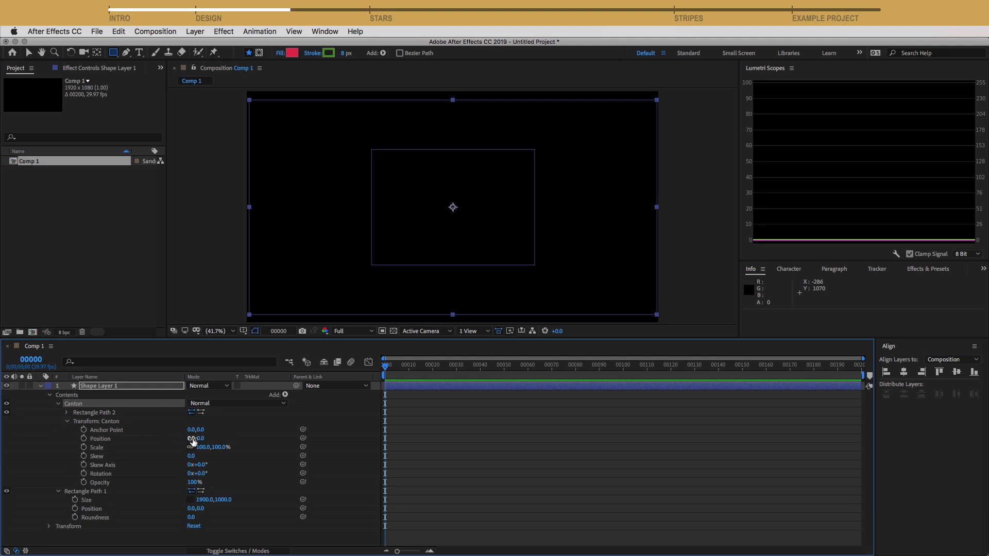
pyautogui.moveTo(195, 438); pyautogui.dragTo(164, 439)
pyautogui.moveTo(276, 220); pyautogui.dragTo(377, 346)
pyautogui.scroll(7, 339, 227)
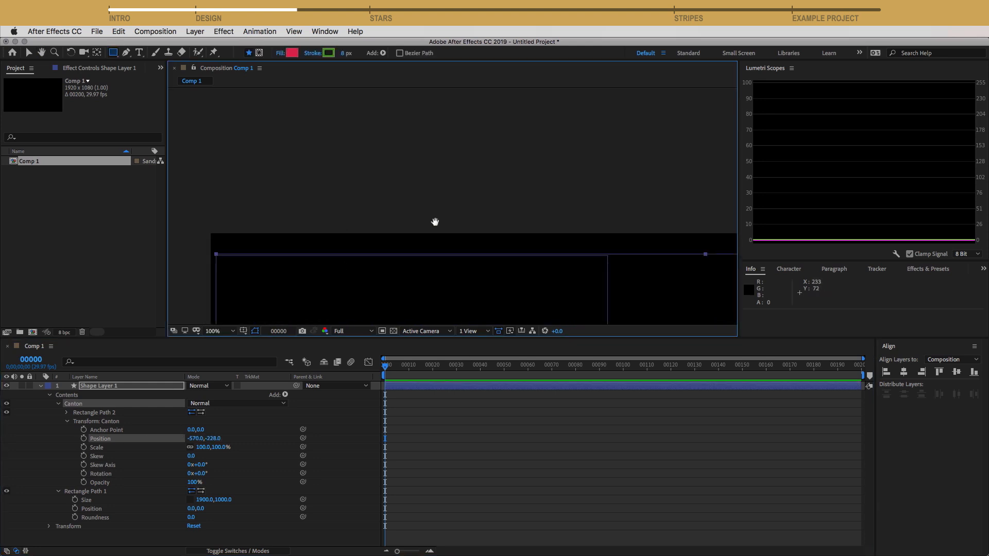
pyautogui.moveTo(346, 195); pyautogui.dragTo(584, 239)
pyautogui.scroll(1, 505, 221)
pyautogui.moveTo(379, 203); pyautogui.dragTo(485, 253)
pyautogui.scroll(1, 454, 227)
pyautogui.moveTo(365, 202); pyautogui.dragTo(373, 299)
pyautogui.moveTo(213, 438); pyautogui.dragTo(214, 439)
# Step: Undo the Canton group's position changes, keeping the group above the first rectangle path, and fit the composition in view
pyautogui.press('super+z')
pyautogui.press('super+z')
pyautogui.press('super+z')
pyautogui.scroll(-6, 495, 197)
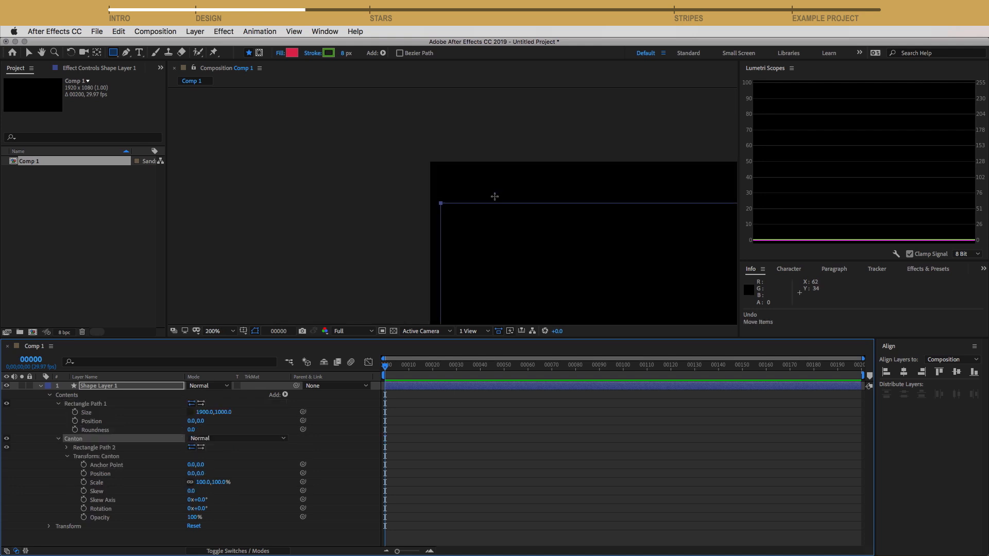
pyautogui.press('super+z')
pyautogui.press('super+z')
pyautogui.moveTo(474, 208); pyautogui.dragTo(244, 61)
pyautogui.press(',')
pyautogui.hotkey('shift', '/')
pyautogui.press('super+z')
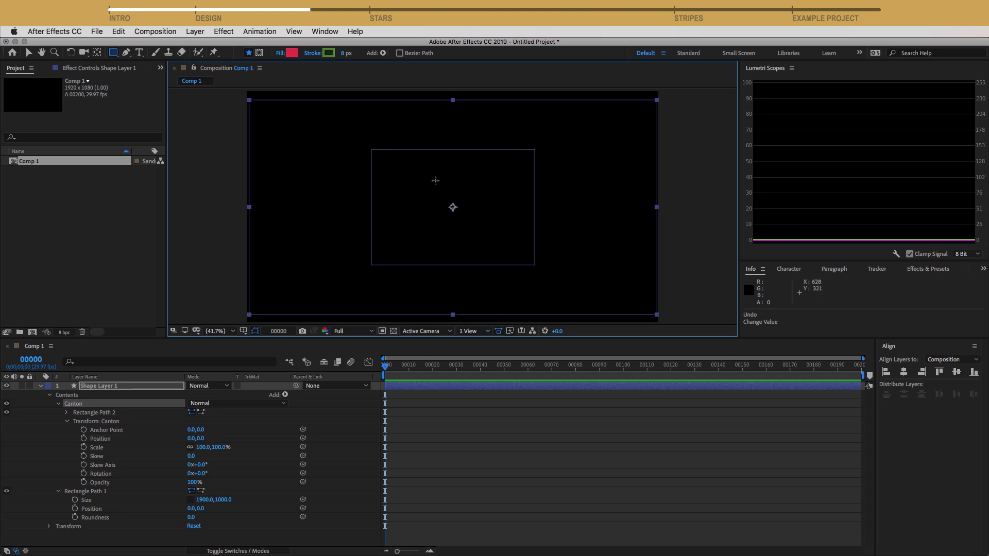
# Step: Set the Canton group's vertical anchor point to minus half the rectangle's height, -1*(538.5/2)
pyautogui.click(127, 431)
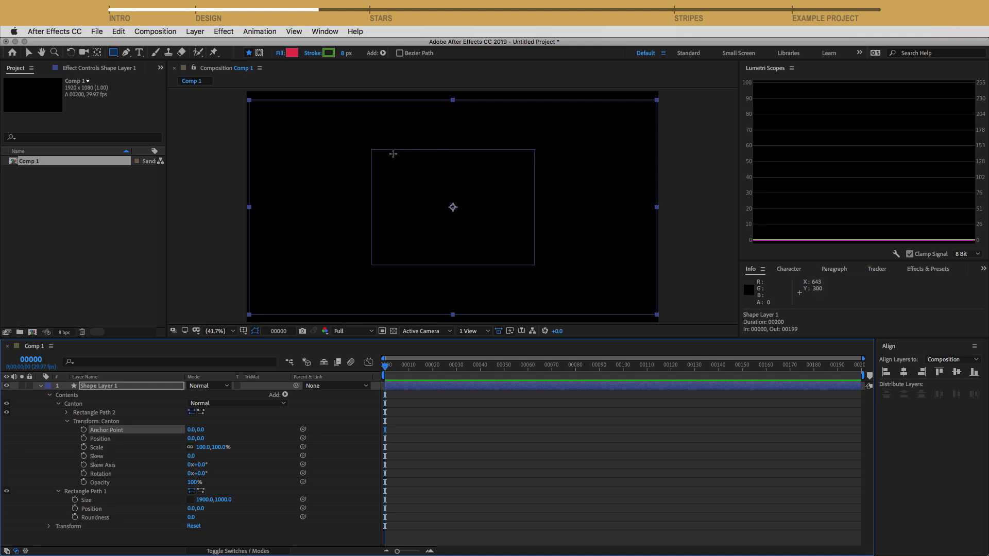
pyautogui.click(66, 413)
pyautogui.click(197, 456)
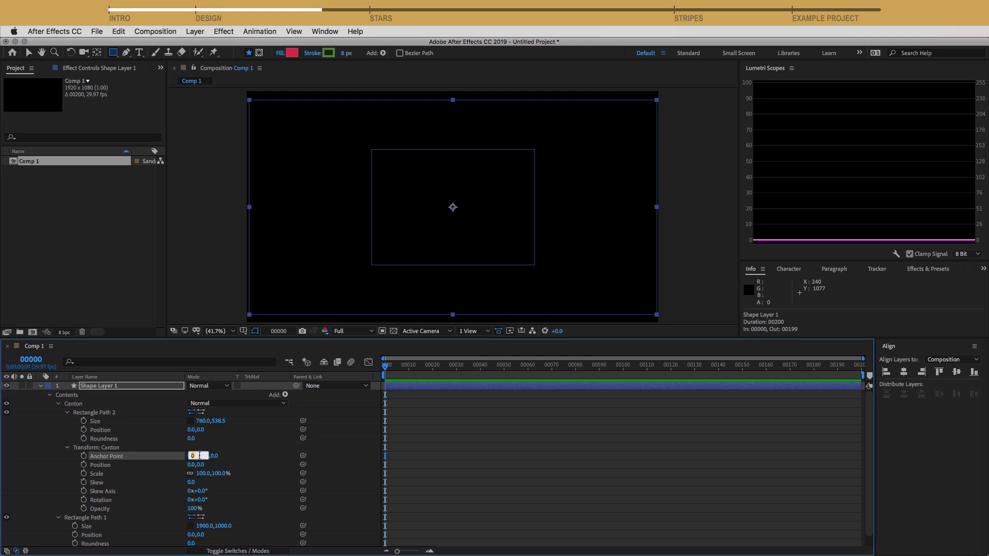
pyautogui.click(218, 422)
pyautogui.click(202, 456)
pyautogui.write('-1*(538.5')
pyautogui.write('/2')
pyautogui.write(')')
pyautogui.press('Return')
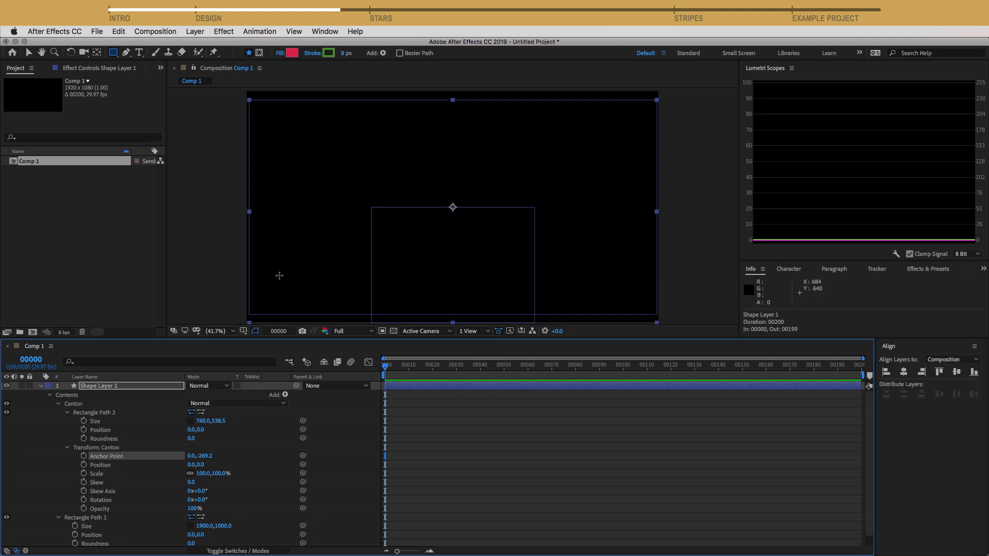
# Step: Set the Canton group's horizontal anchor point to minus half the rectangle's width, -1*(760/2)
pyautogui.click(191, 456)
pyautogui.write('-1*(760')
pyautogui.write('/2')
pyautogui.press('Return')
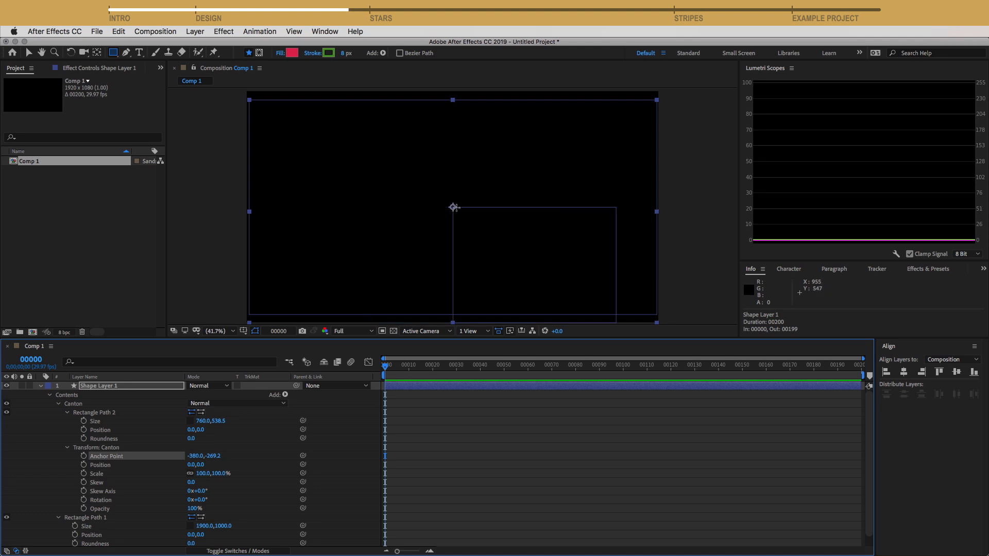
# Step: Set the Canton group's transform position to -950, -500, using half the flag rectangle's dimensions
pyautogui.click(114, 465)
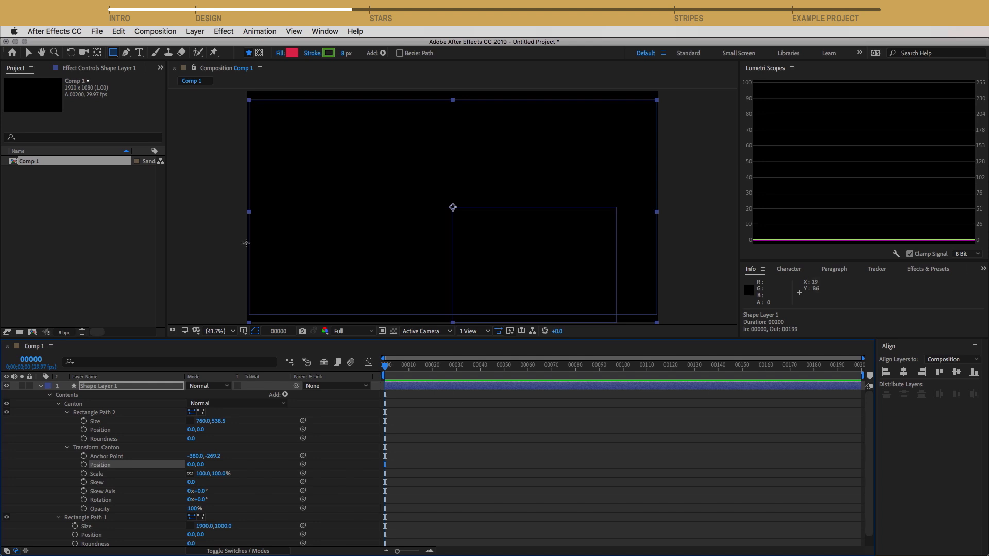
pyautogui.scroll(-1, 75, 526)
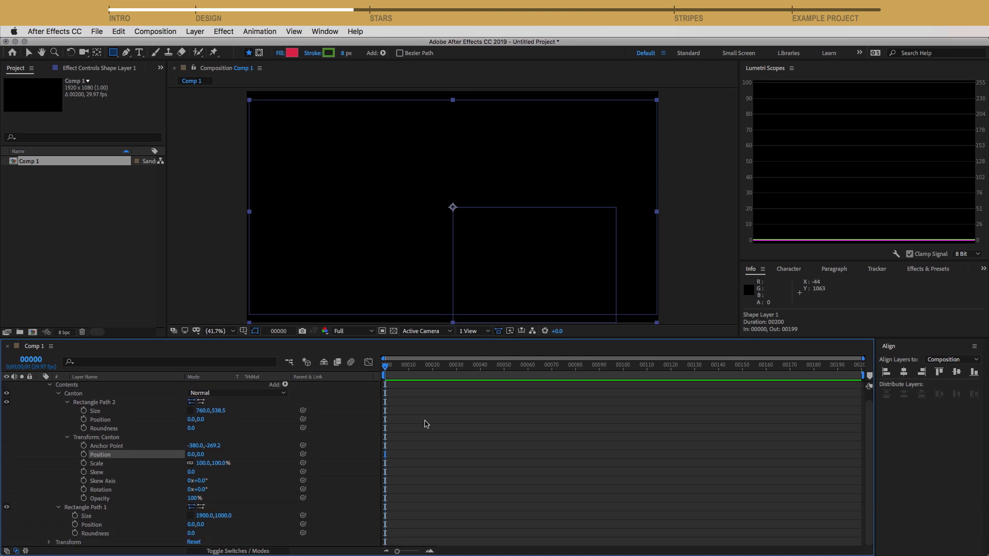
pyautogui.click(196, 454)
pyautogui.write('-1*(1900/2)')
pyautogui.press('Return')
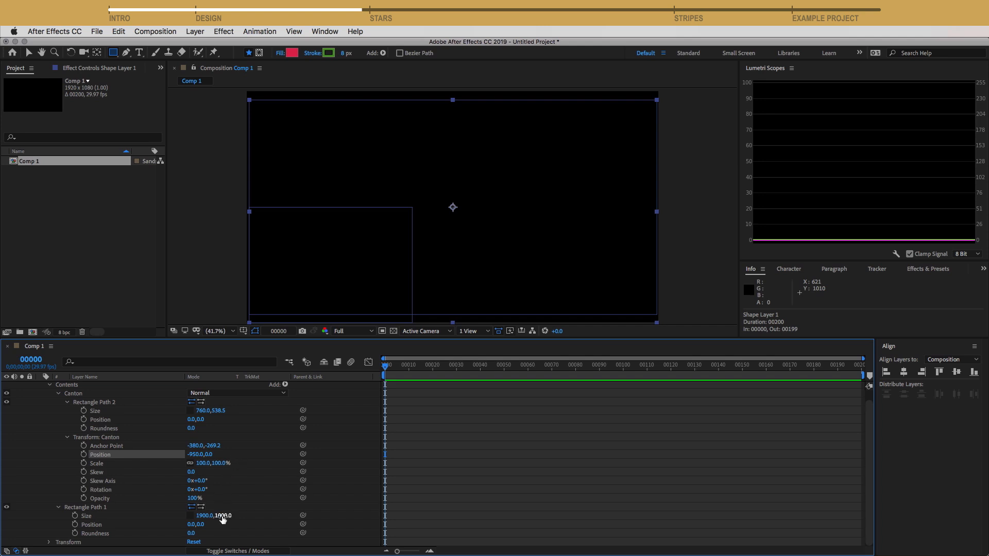
pyautogui.click(209, 456)
pyautogui.write('-500')
pyautogui.press('Return')
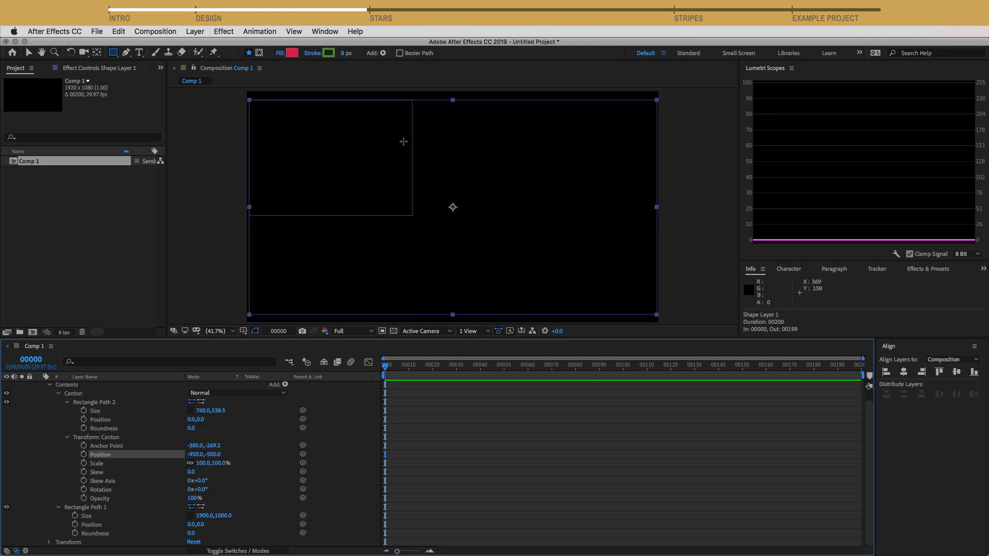
# Step: Check the star layout in the browser's flag diagram and add a polystar path to the Canton group in After Effects
pyautogui.press('super+Tab')
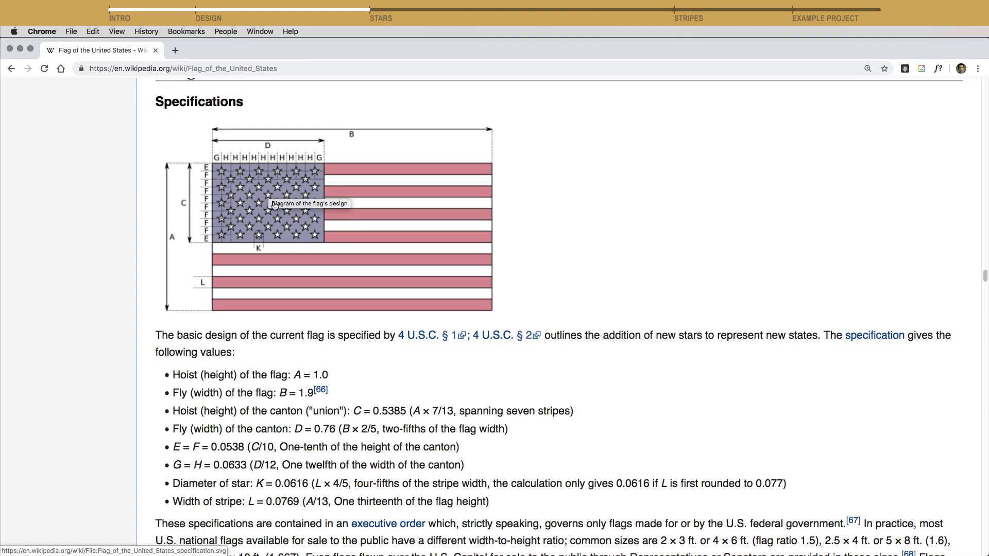
pyautogui.press('super+Tab')
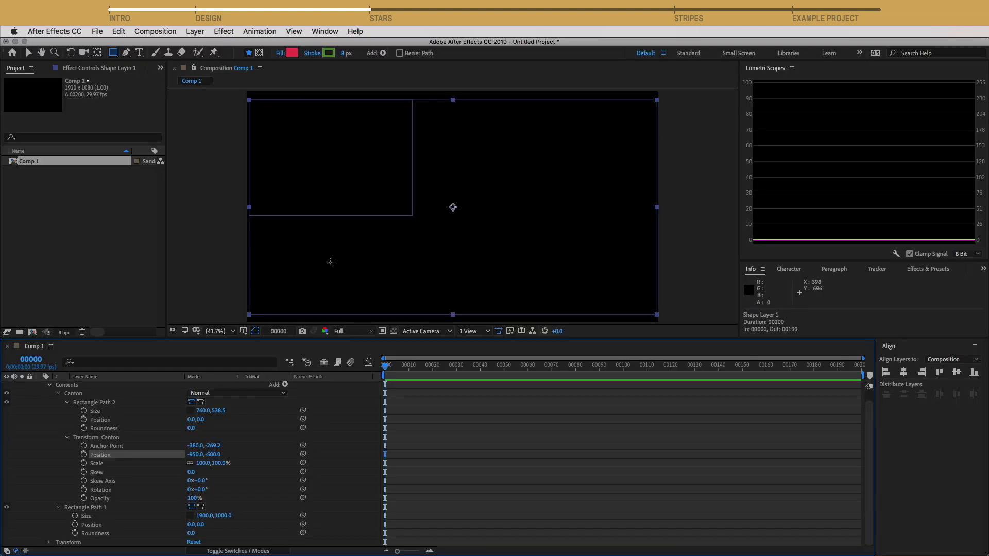
pyautogui.click(82, 395)
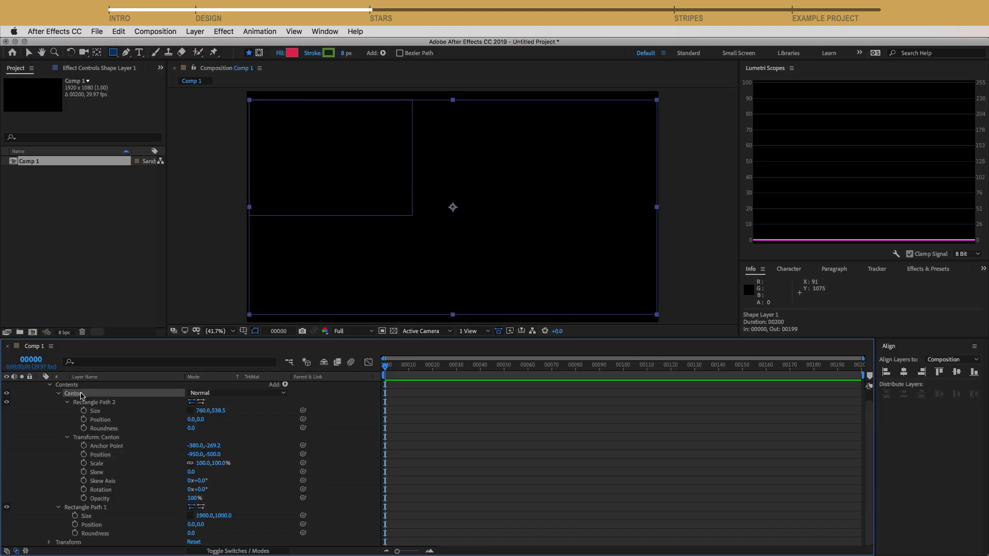
pyautogui.click(286, 386)
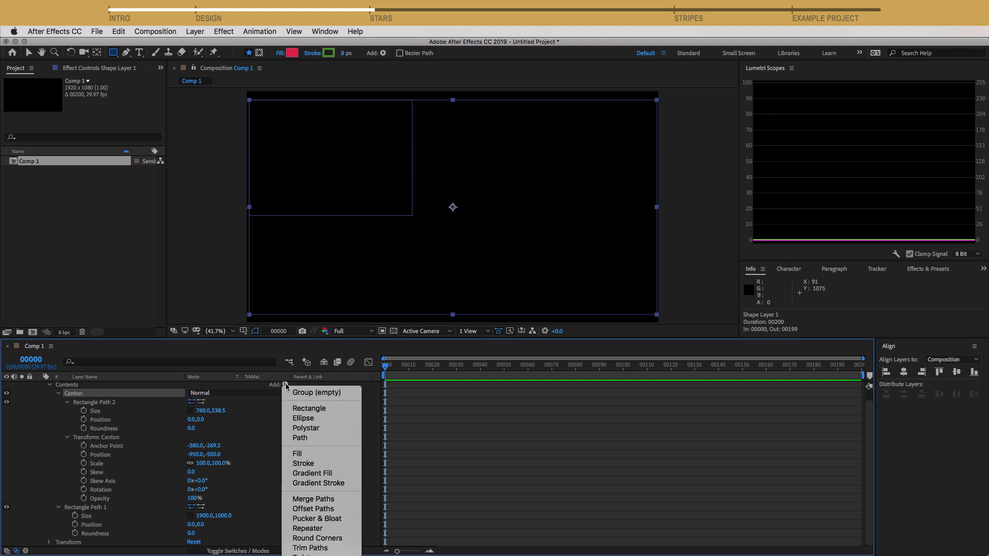
pyautogui.click(312, 432)
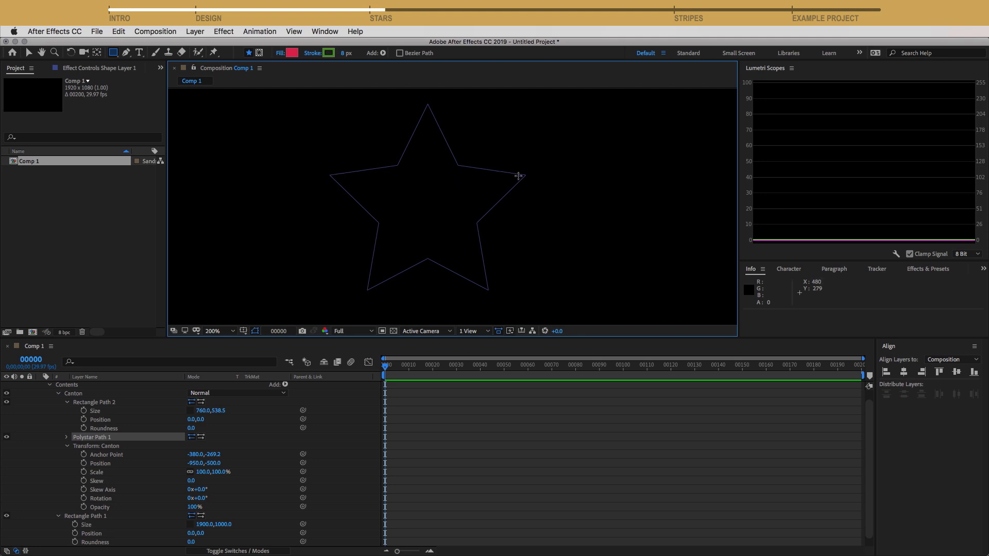
# Step: Reduce the polystar path's inner radius to 38 against the outer radius of 100 so opposing star edges line up
pyautogui.click(66, 438)
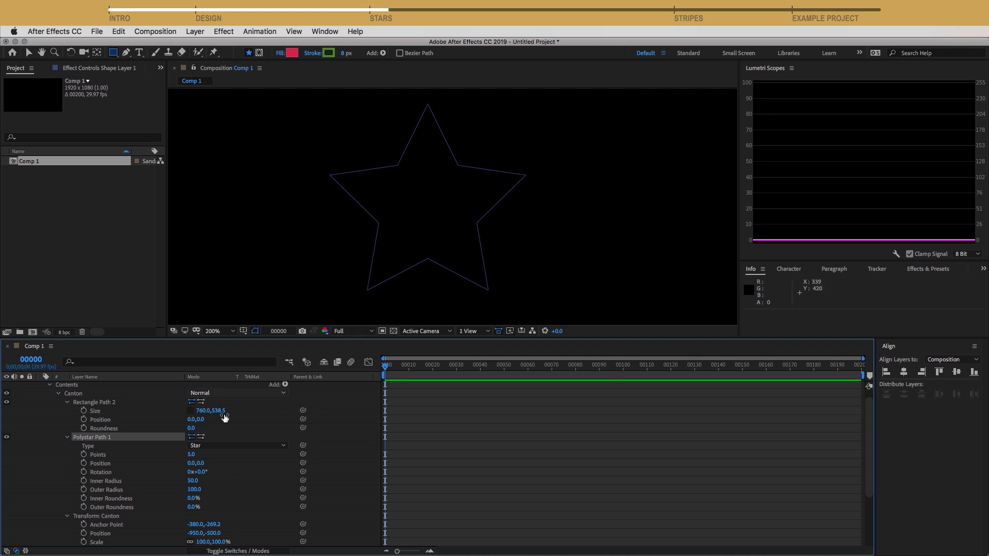
pyautogui.click(107, 490)
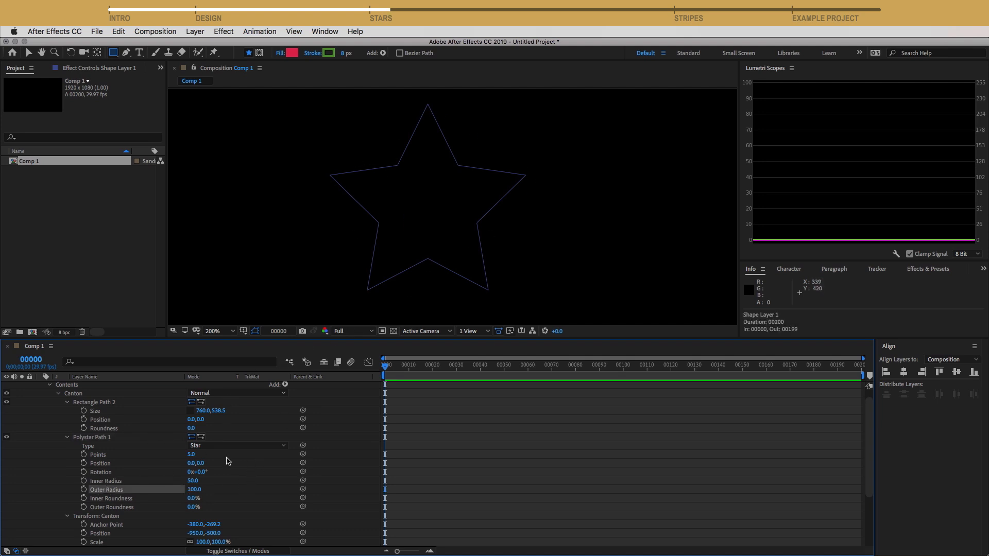
pyautogui.click(163, 480)
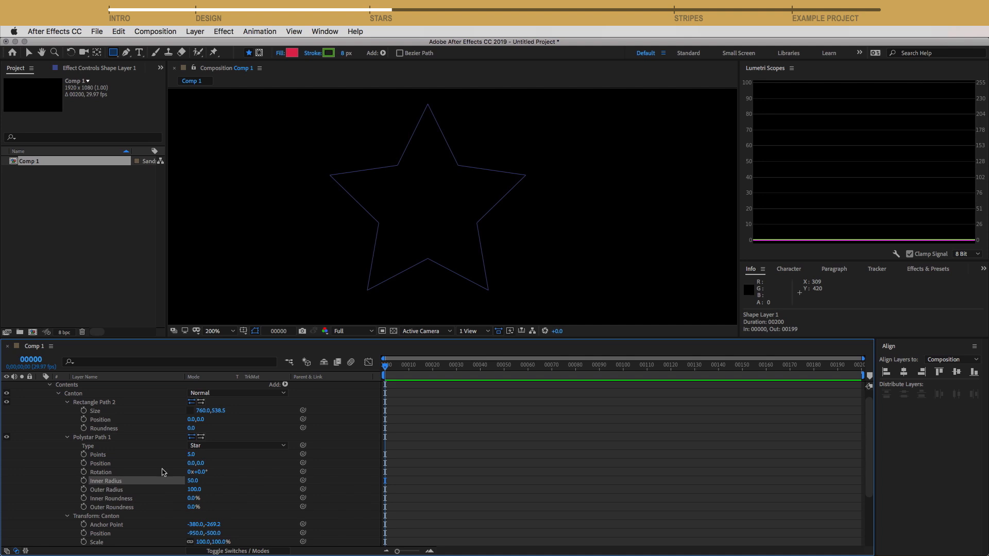
pyautogui.click(153, 491)
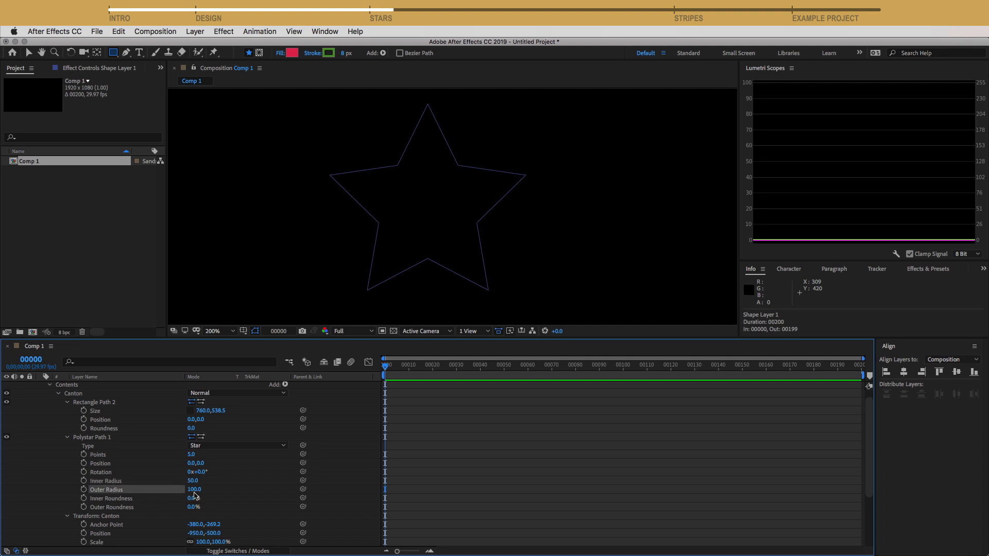
pyautogui.click(187, 480)
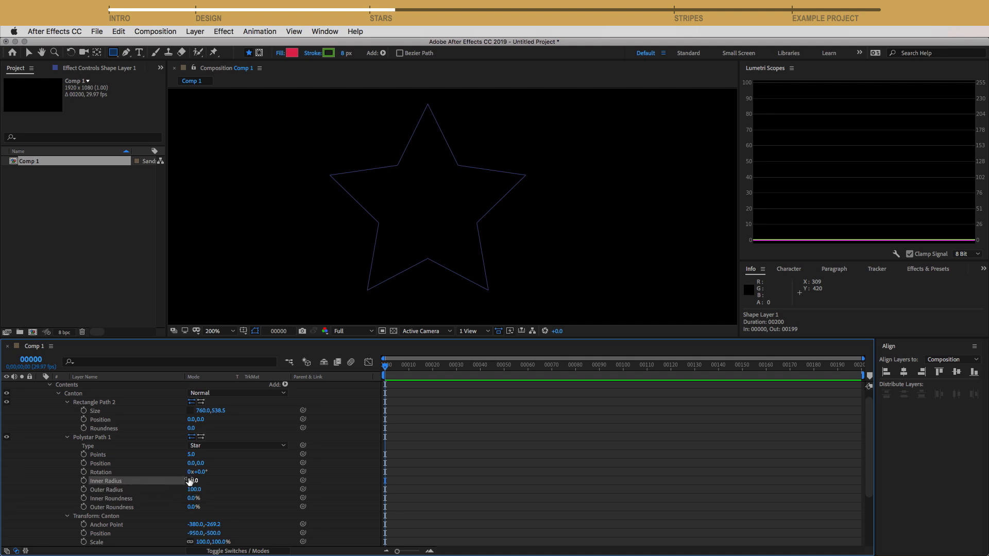
pyautogui.moveTo(189, 480); pyautogui.dragTo(185, 480)
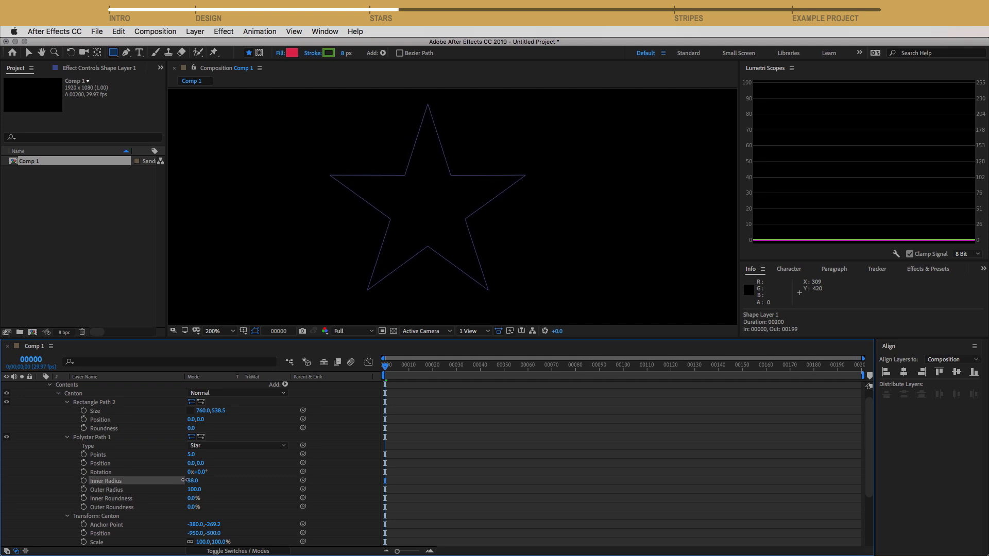
pyautogui.click(195, 481)
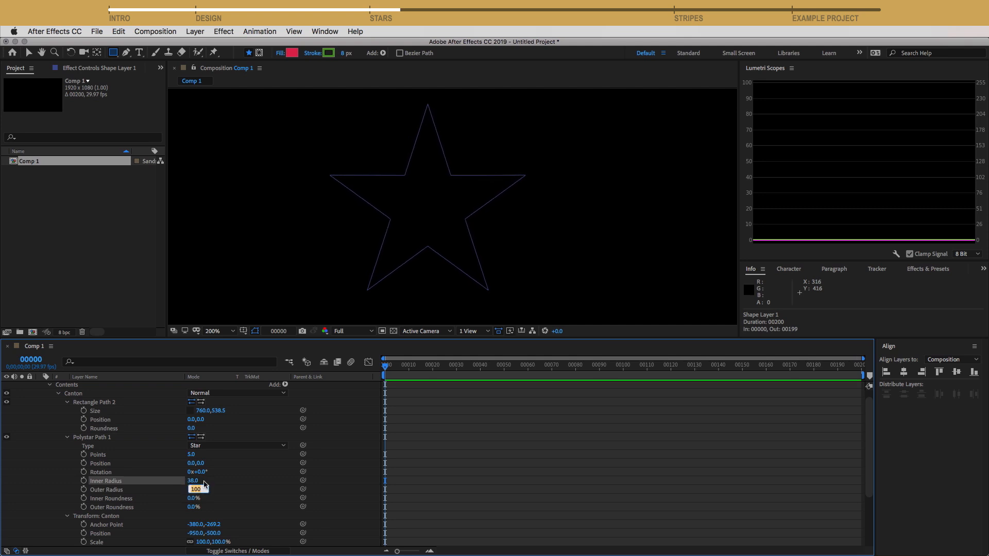
pyautogui.press('Return')
# Step: Look up the star diameter in the browser specifications and set the polystar's outer radius to 61.6/2 in After Effects
pyautogui.scroll(-2, 460, 183)
pyautogui.scroll(1, 459, 184)
pyautogui.scroll(-1, 460, 183)
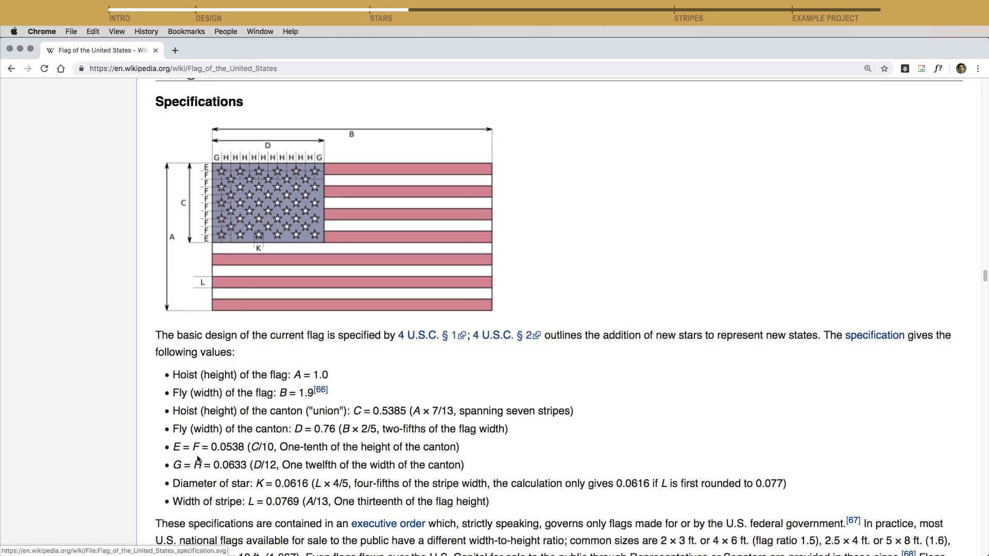
pyautogui.scroll(-2, 178, 429)
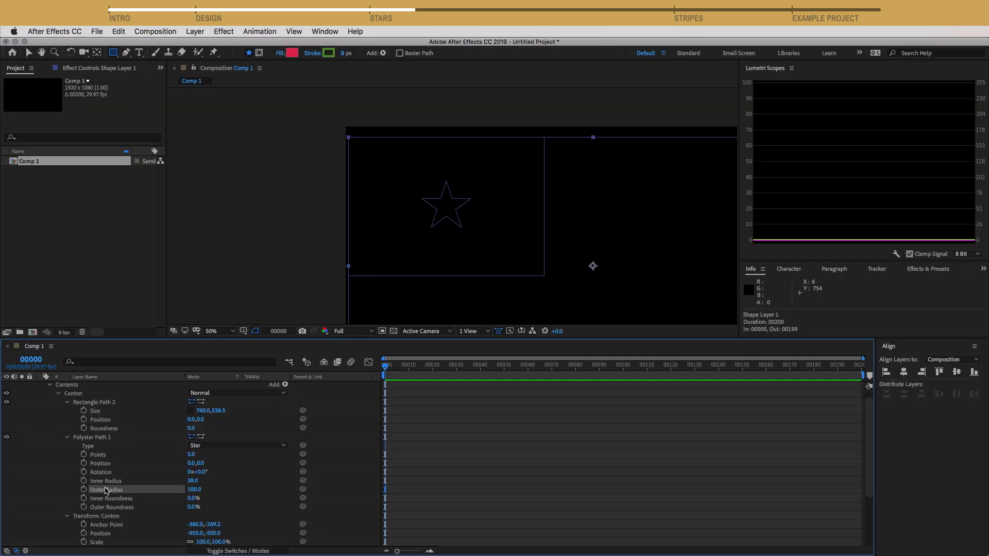
pyautogui.click(187, 490)
pyautogui.write('61.6/2')
pyautogui.press('Return')
pyautogui.scroll(2, 391, 271)
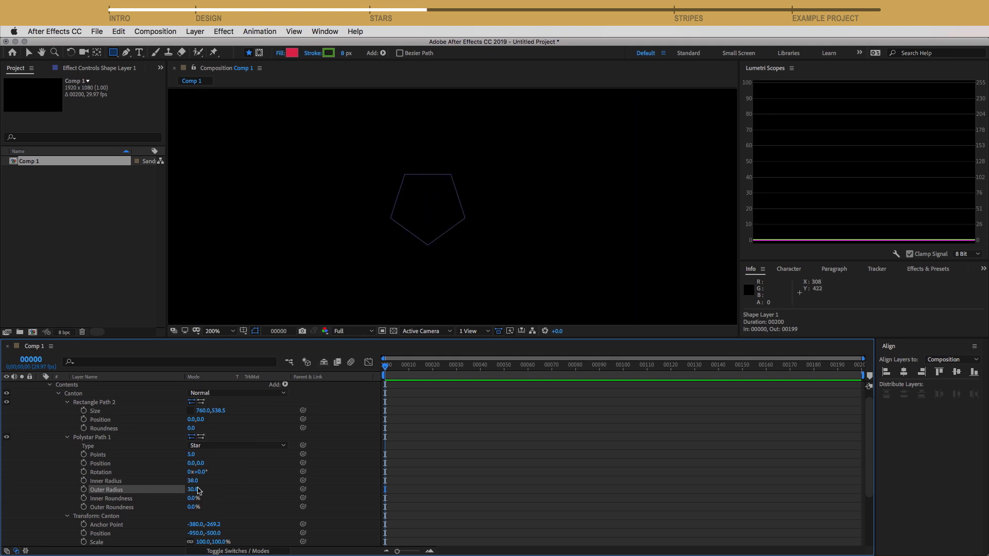
# Step: Set the polystar's inner radius to 38 percent of its 30.8 outer radius, giving 11.7
pyautogui.click(192, 489)
pyautogui.click(198, 481)
pyautogui.write('30.8*.3')
pyautogui.press('Return')
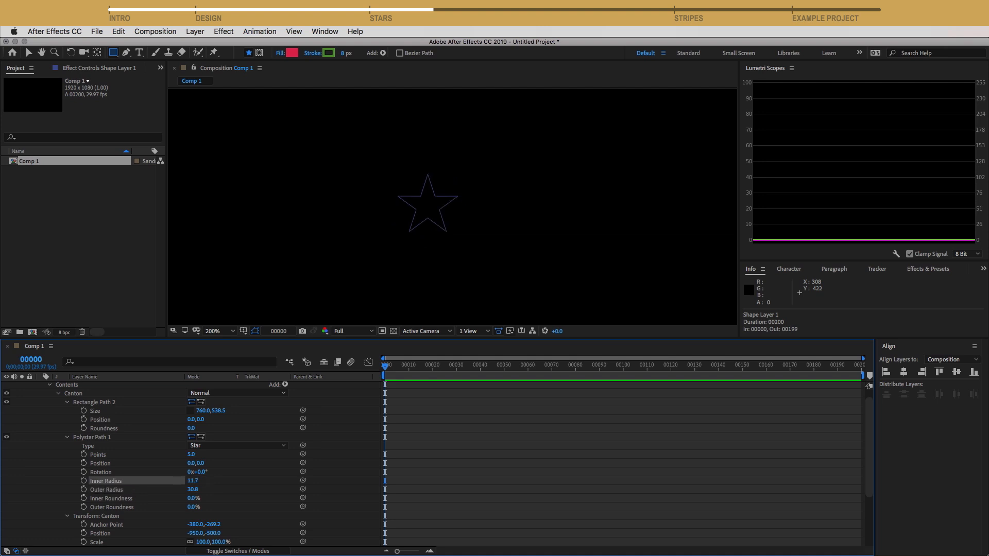
# Step: Check the star layout in the browser, then copy the Canton anchor point value, -380, -269.2, into the polystar's position in After Effects
pyautogui.scroll(-3, 444, 198)
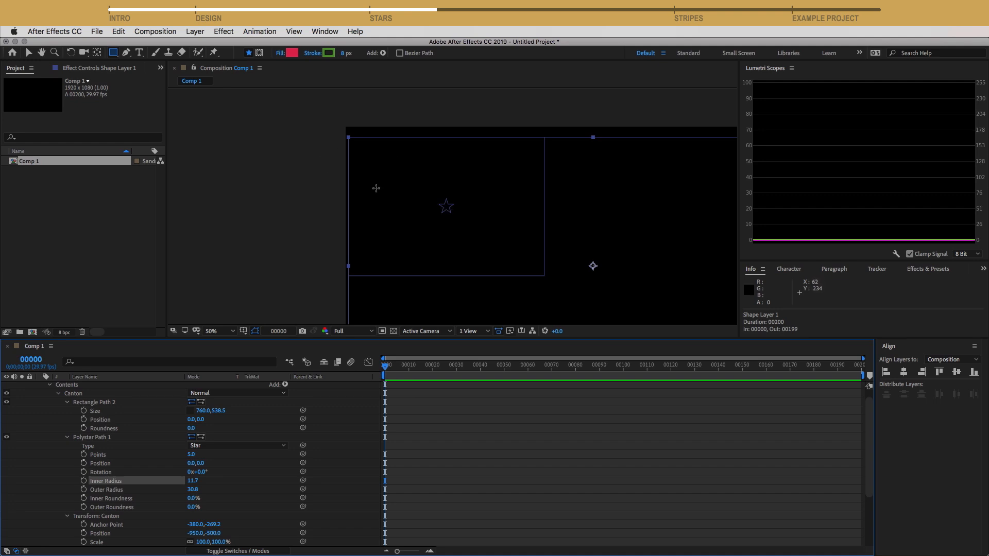
pyautogui.press('super+Tab')
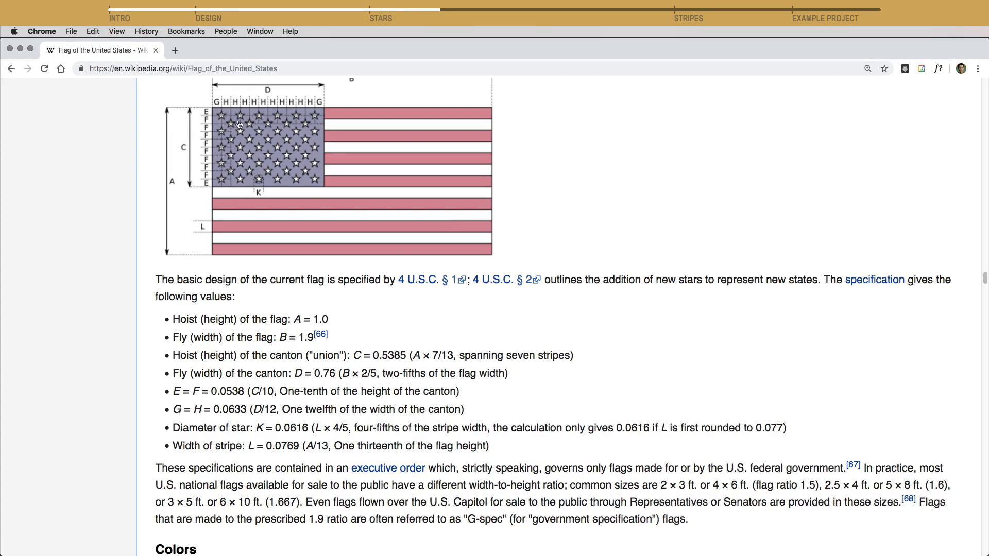
pyautogui.press('super+Tab')
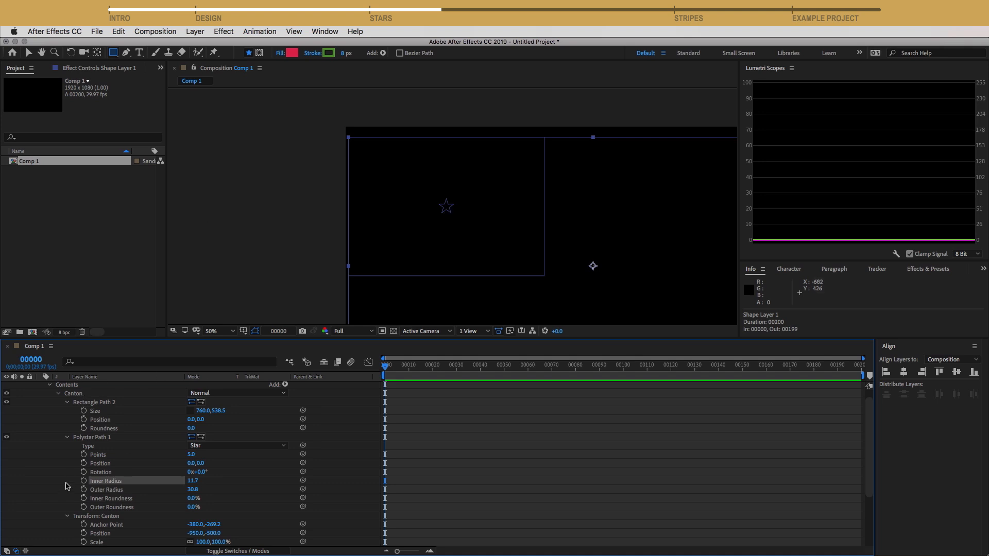
pyautogui.scroll(-2, 103, 516)
pyautogui.click(108, 508)
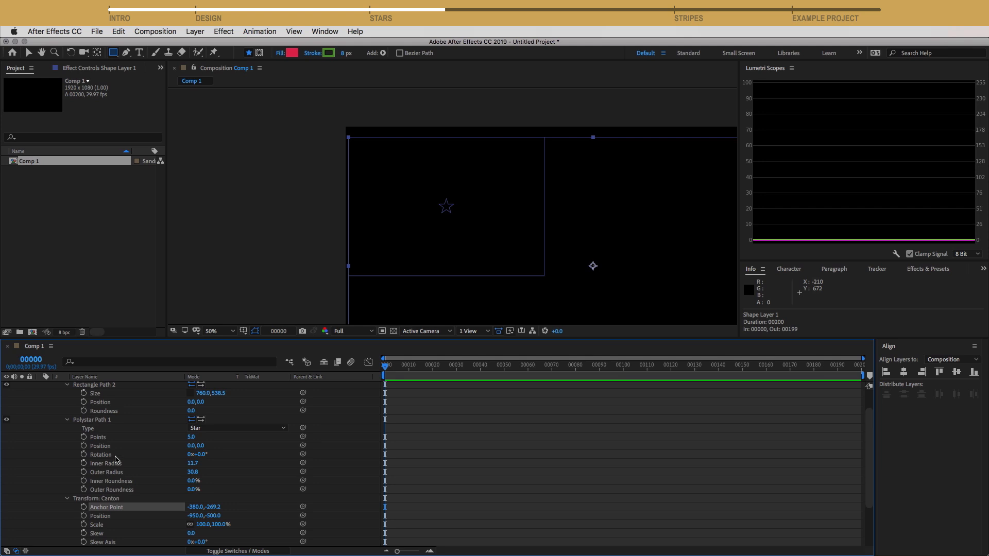
pyautogui.click(103, 446)
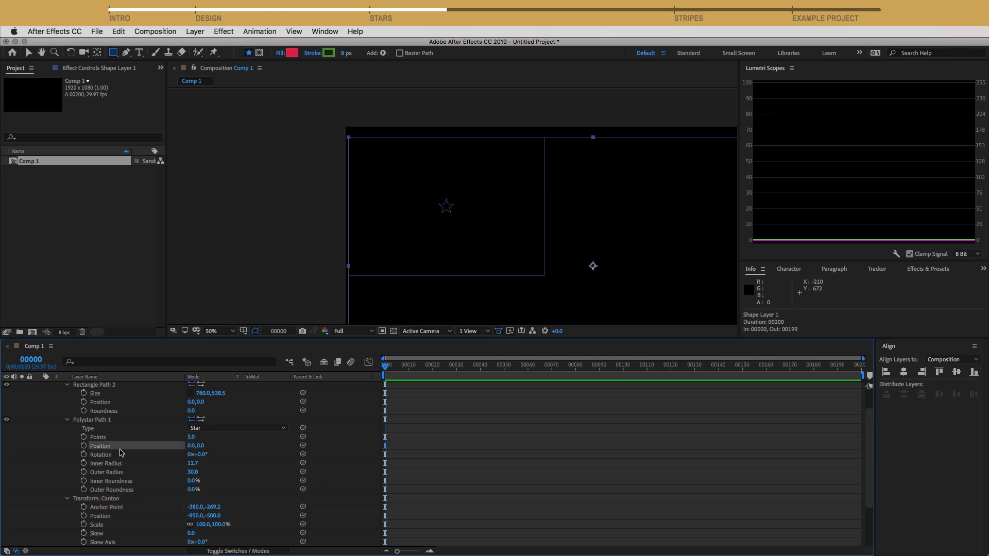
pyautogui.hotkey('ctrl', 'v')
# Step: Look up the star spacings in the browser specifications and offset the polystar to position -316.7, -215.4 in After Effects
pyautogui.scroll(4, 352, 141)
pyautogui.moveTo(352, 141); pyautogui.dragTo(673, 379)
pyautogui.scroll(-2, 354, 141)
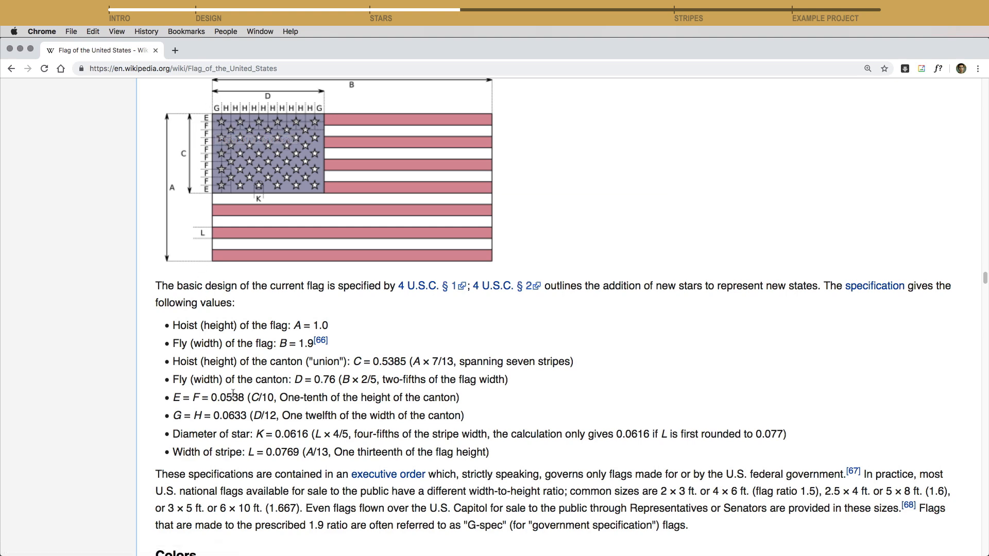
pyautogui.press('super+Tab')
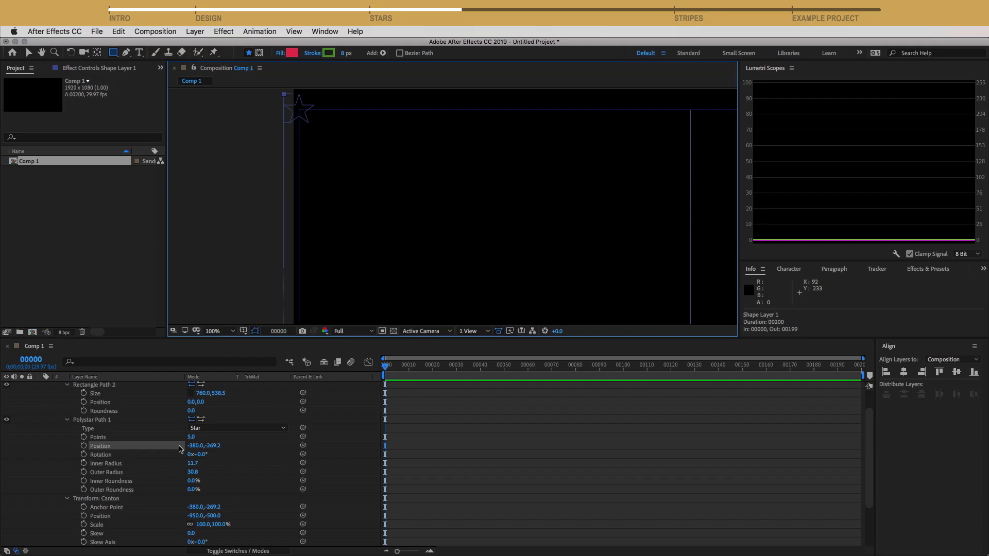
pyautogui.click(199, 445)
pyautogui.click(194, 444)
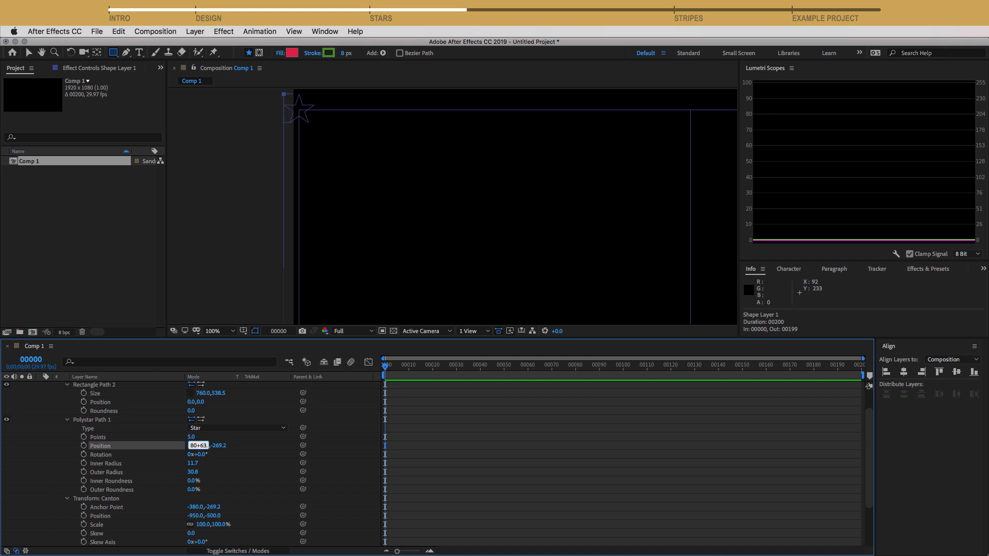
pyautogui.press('Tab')
pyautogui.press('Right')
pyautogui.write('+53.')
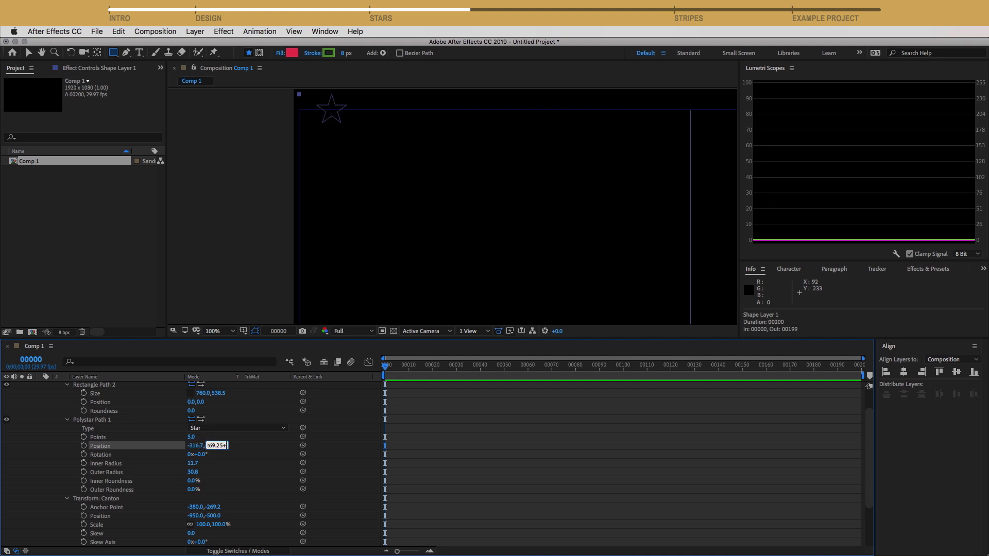
pyautogui.press('Return')
pyautogui.moveTo(382, 158); pyautogui.dragTo(366, 157)
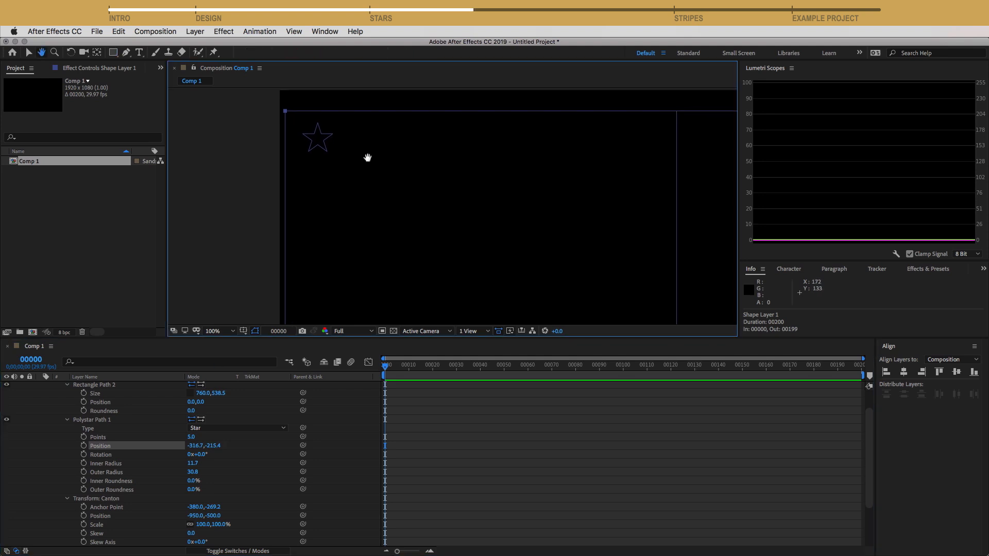
pyautogui.press(',')
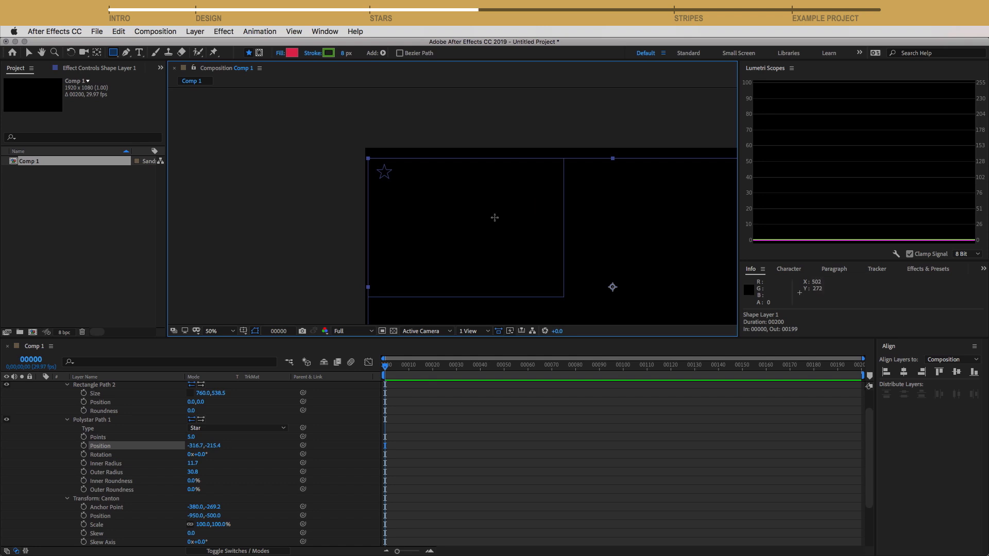
pyautogui.moveTo(431, 219); pyautogui.dragTo(397, 190)
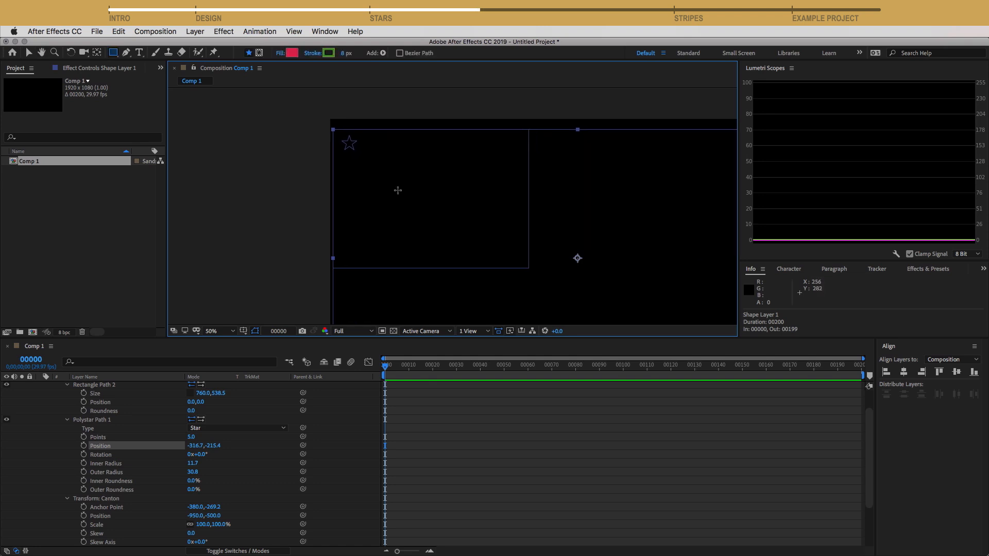
pyautogui.scroll(3, 119, 465)
pyautogui.moveTo(237, 338); pyautogui.dragTo(239, 262)
pyautogui.click(285, 322)
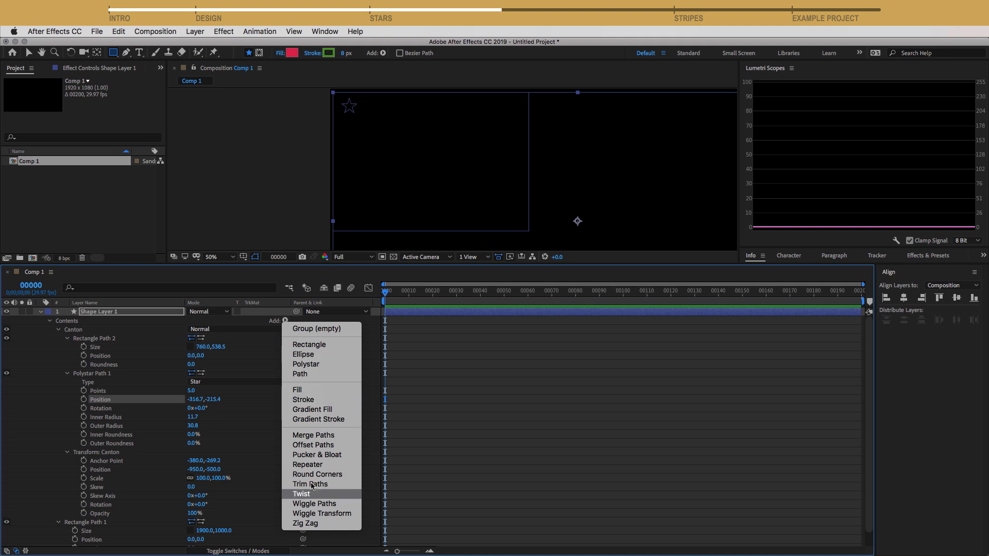
pyautogui.click(262, 317)
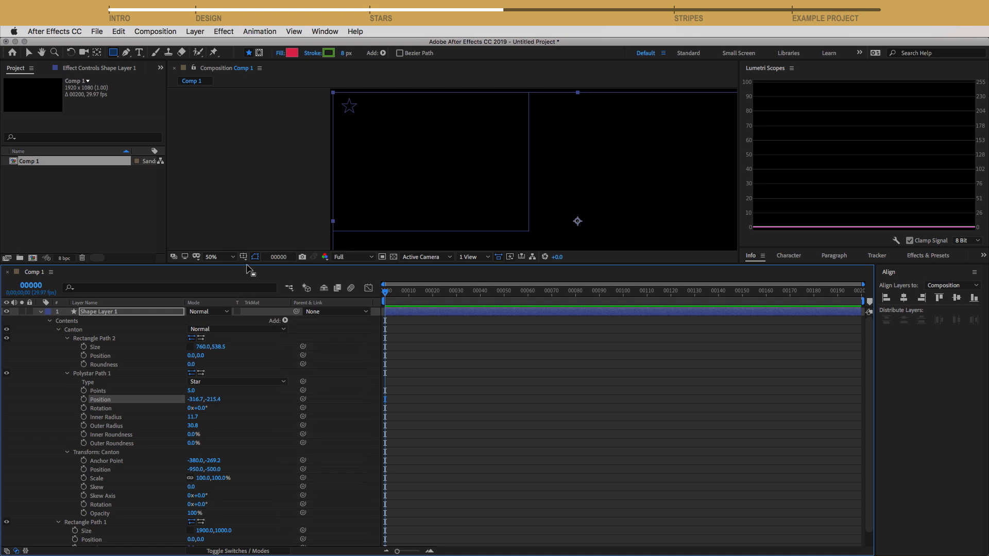
pyautogui.moveTo(247, 263); pyautogui.dragTo(249, 330)
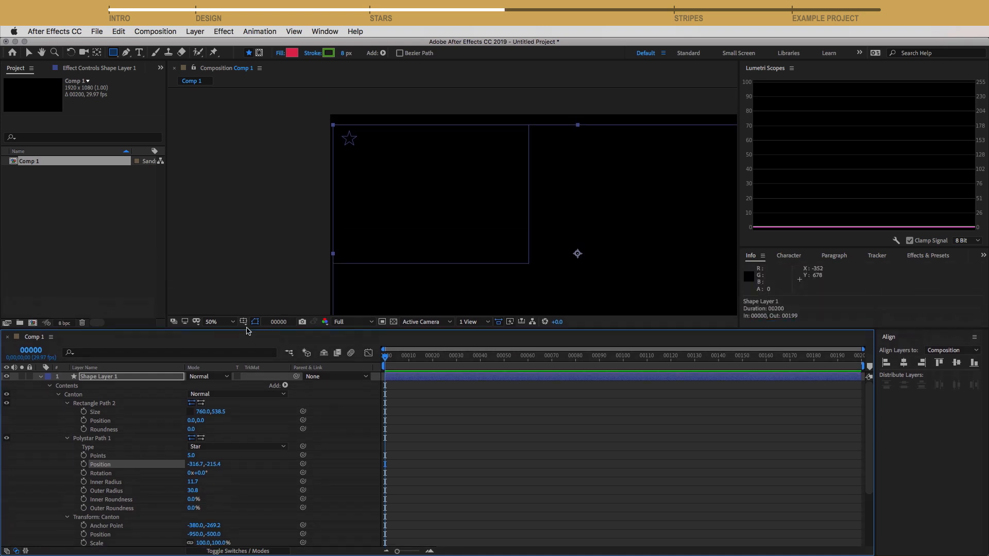
# Step: Add a Fill below the polystar path inside the Canton group
pyautogui.click(68, 439)
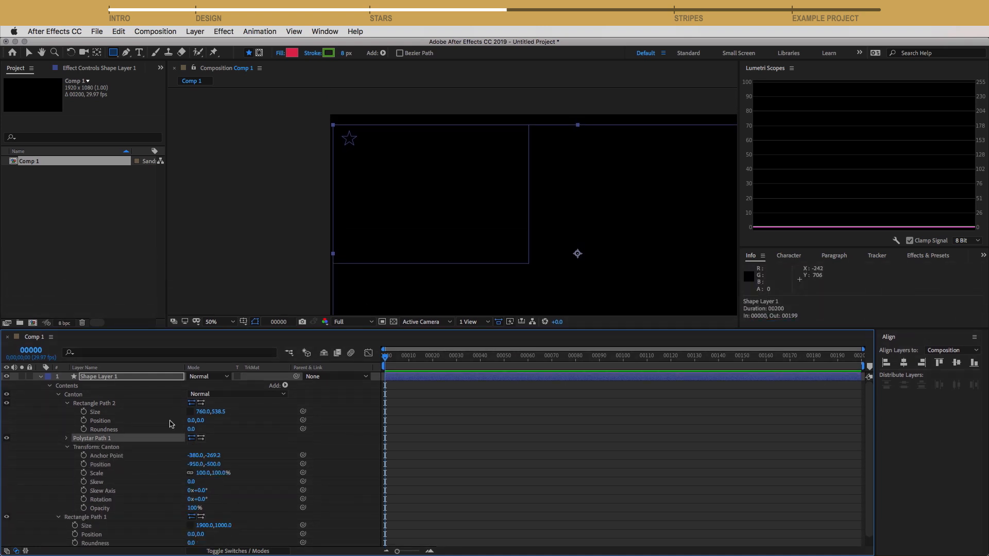
pyautogui.click(286, 386)
pyautogui.click(298, 457)
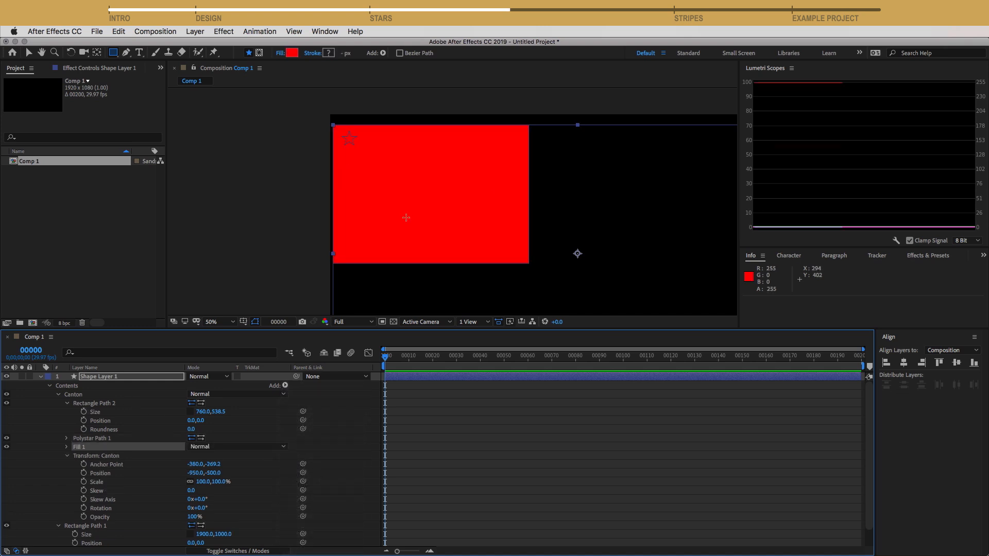
# Step: Group Polystar Path 1 with Fill 1 and name the new group Stars
pyautogui.click(96, 439)
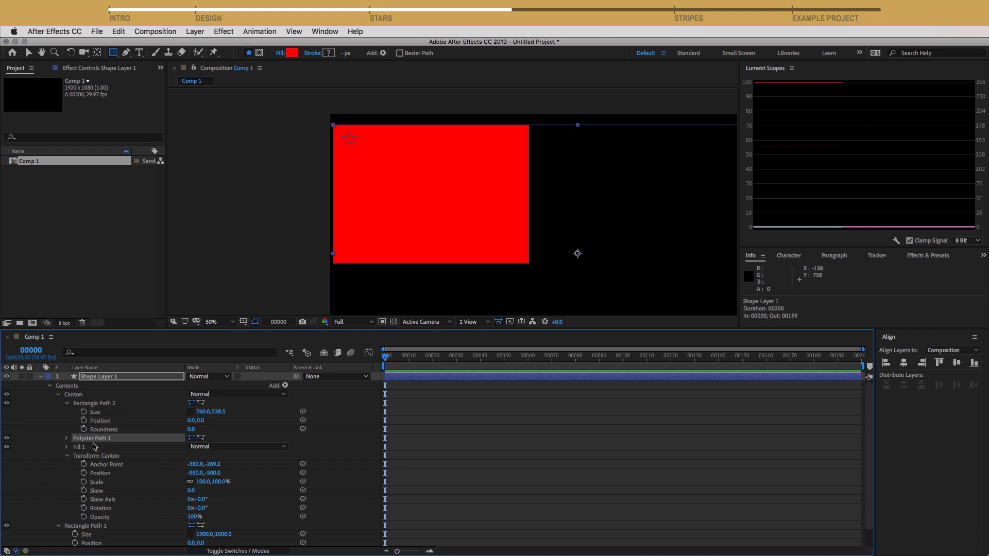
pyautogui.keyDown('shift'); pyautogui.click(77, 447); pyautogui.keyUp('shift')
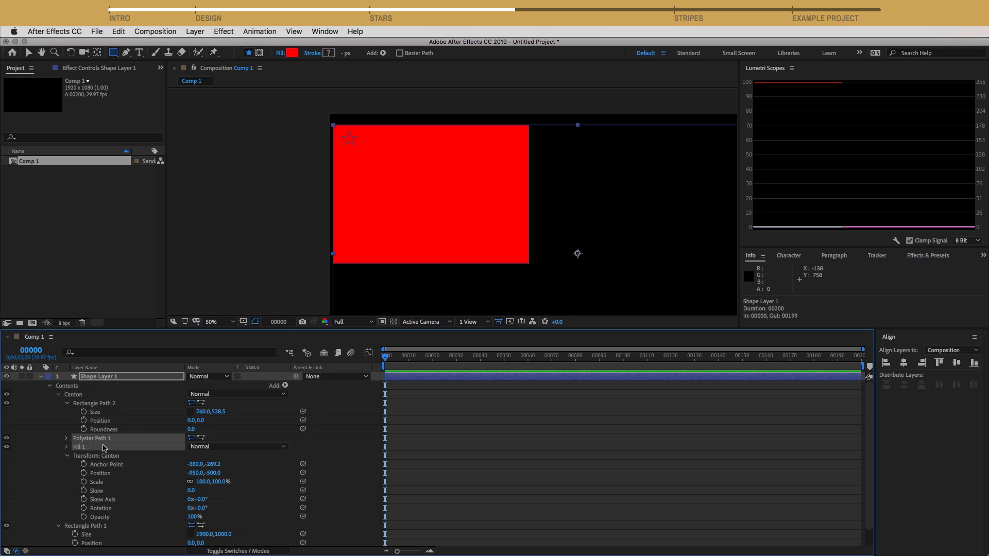
pyautogui.press('super+g')
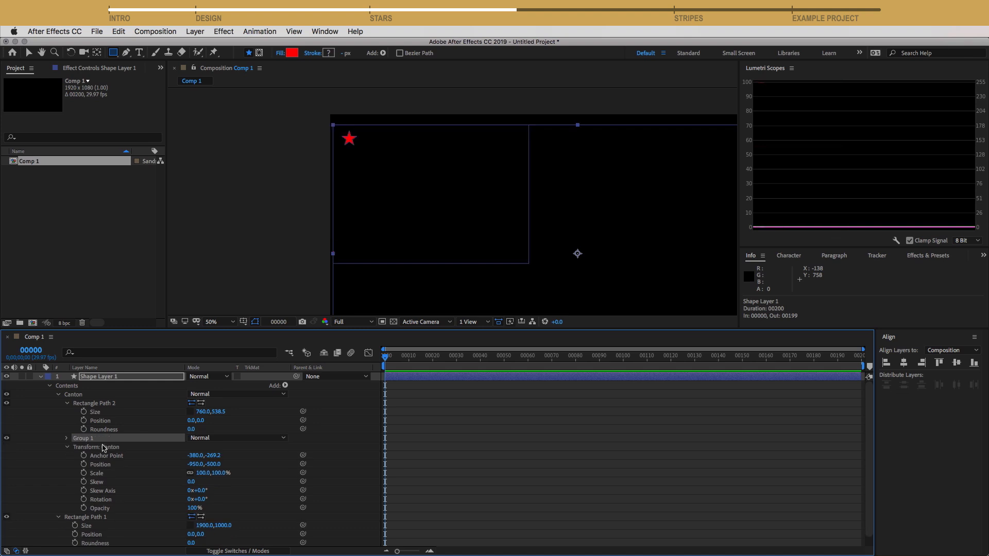
pyautogui.press('Return')
pyautogui.write('Stars')
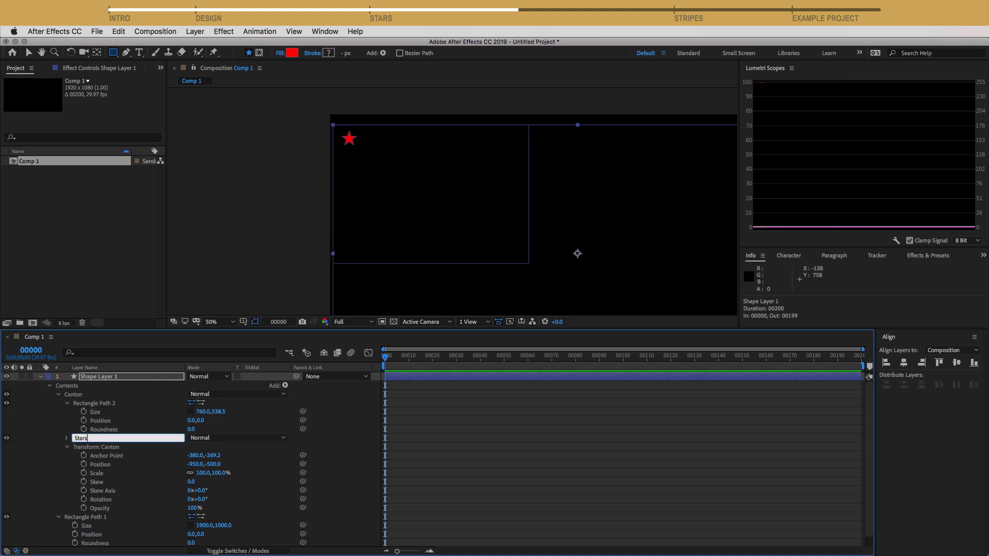
pyautogui.press('Return')
# Step: Change the fill color of the Stars group to white
pyautogui.click(66, 438)
pyautogui.click(77, 455)
pyautogui.click(193, 482)
pyautogui.moveTo(177, 462); pyautogui.dragTo(3, 431)
pyautogui.press('Return')
pyautogui.scroll(2, 224, 270)
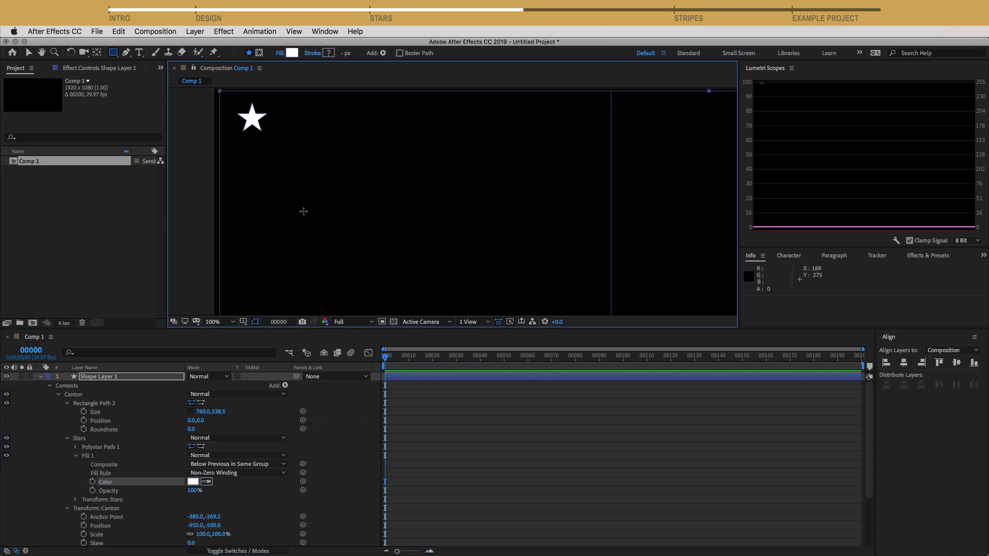
pyautogui.click(76, 455)
# Step: Add a Repeater to the Stars group and set its copies to 6, matching the flag diagram
pyautogui.click(80, 438)
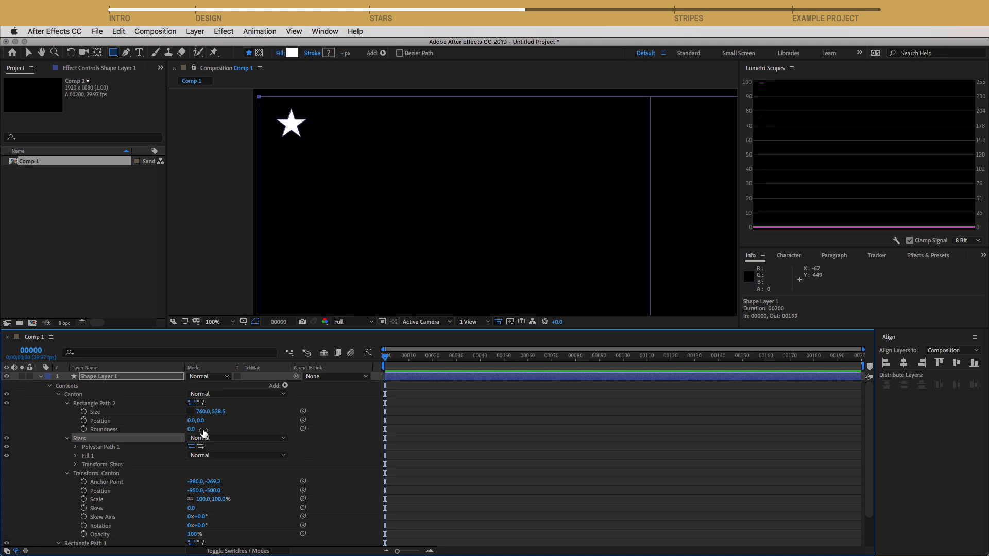
pyautogui.click(285, 386)
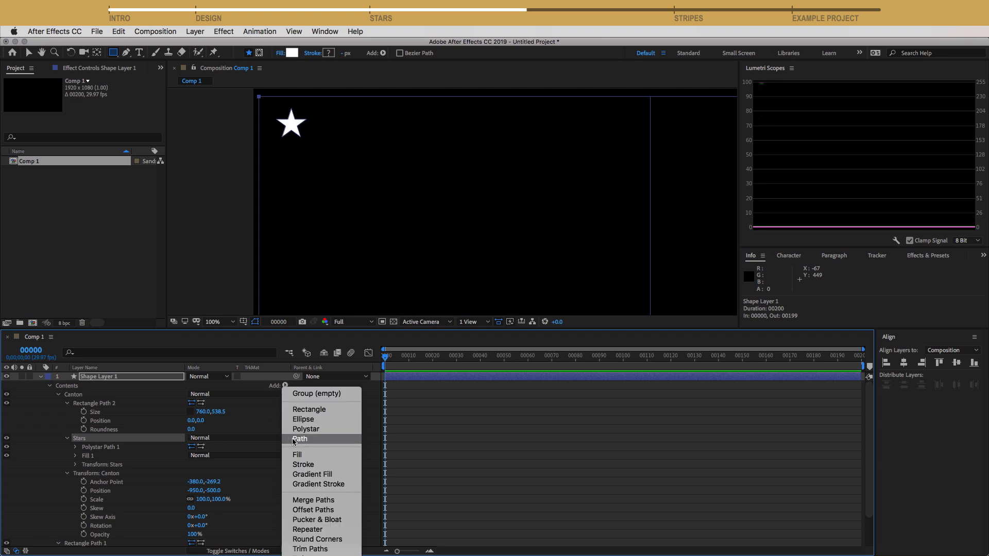
pyautogui.click(307, 531)
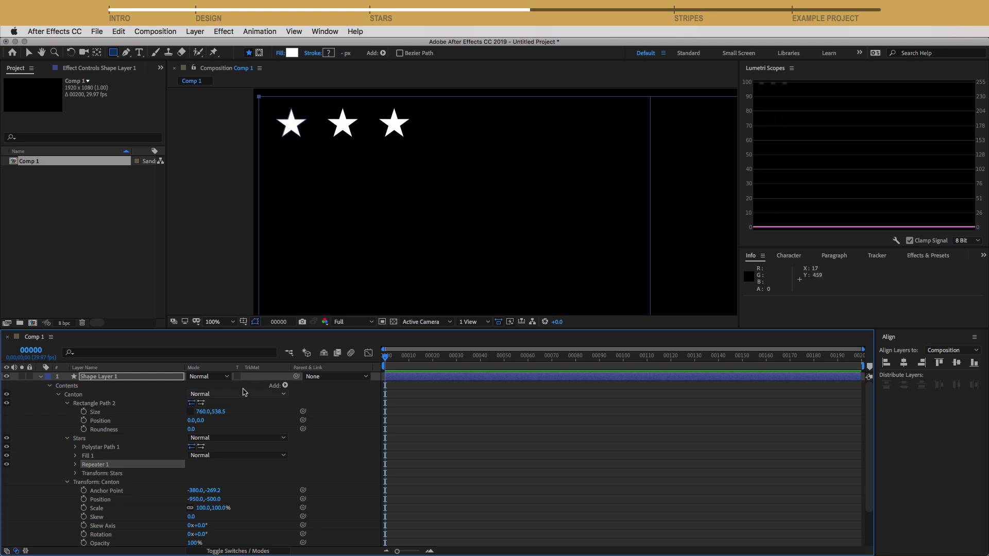
pyautogui.click(76, 466)
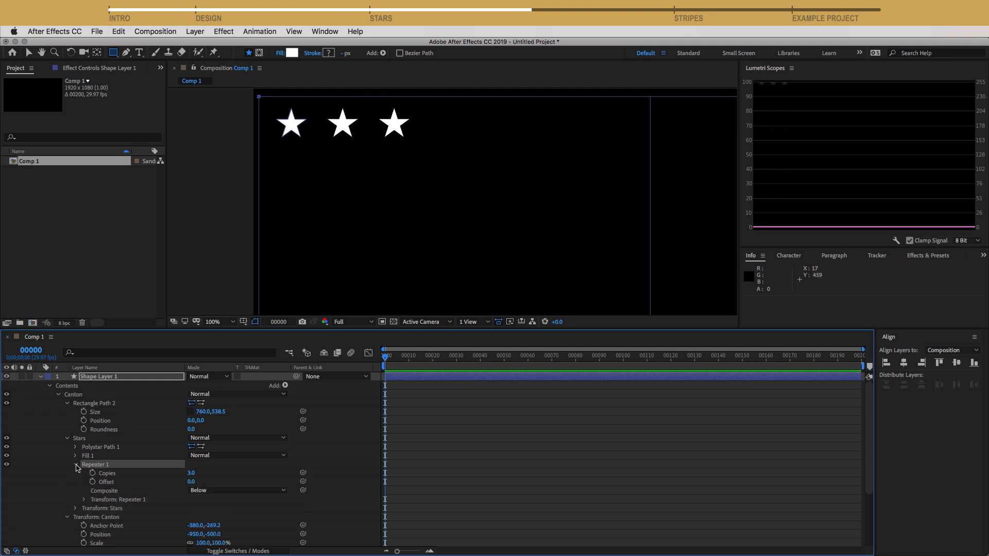
pyautogui.scroll(-1, 113, 471)
pyautogui.click(106, 467)
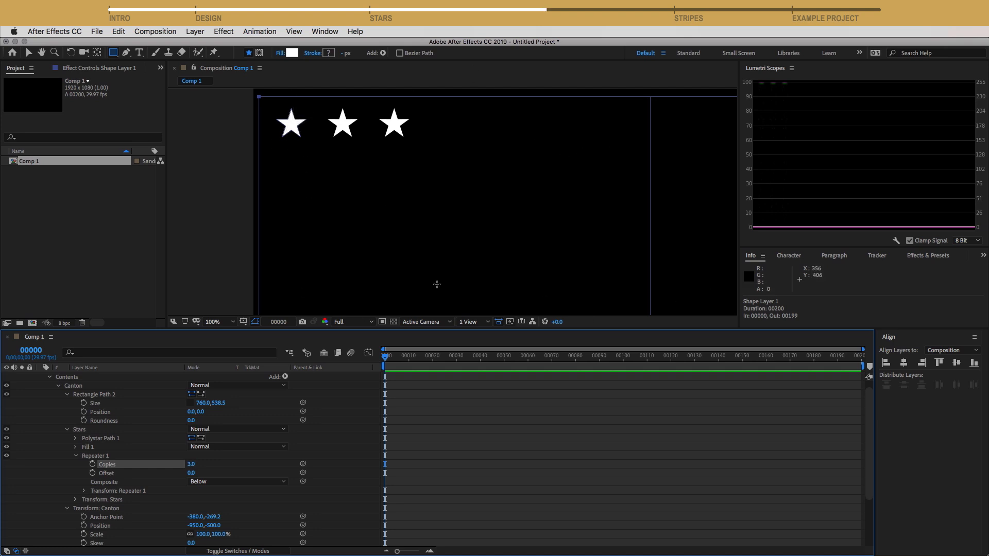
pyautogui.press('super+Tab')
pyautogui.click(191, 464)
pyautogui.write('6')
pyautogui.press('Return')
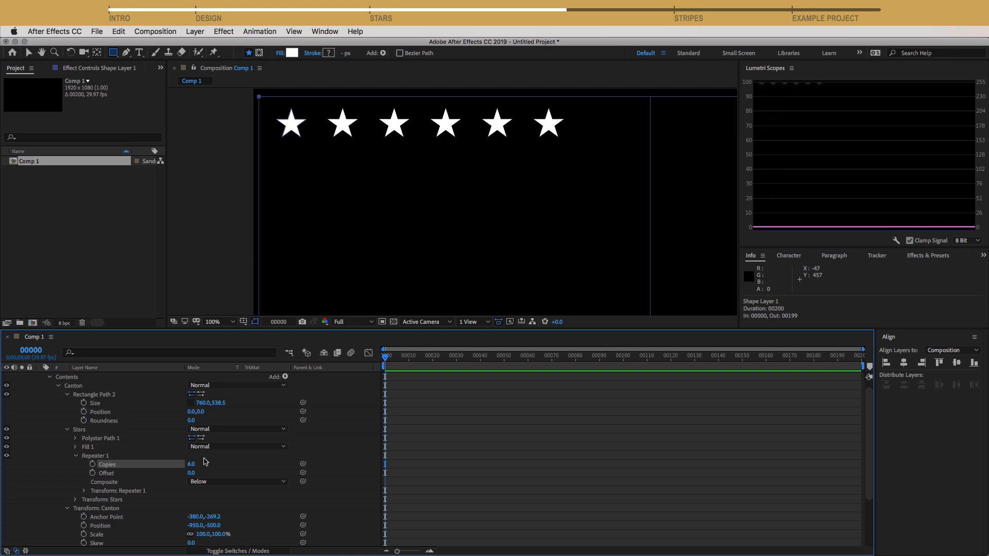
# Step: Set Repeater 1's transform position to 126.6, 0 so the stars spread across the canton's width
pyautogui.click(108, 474)
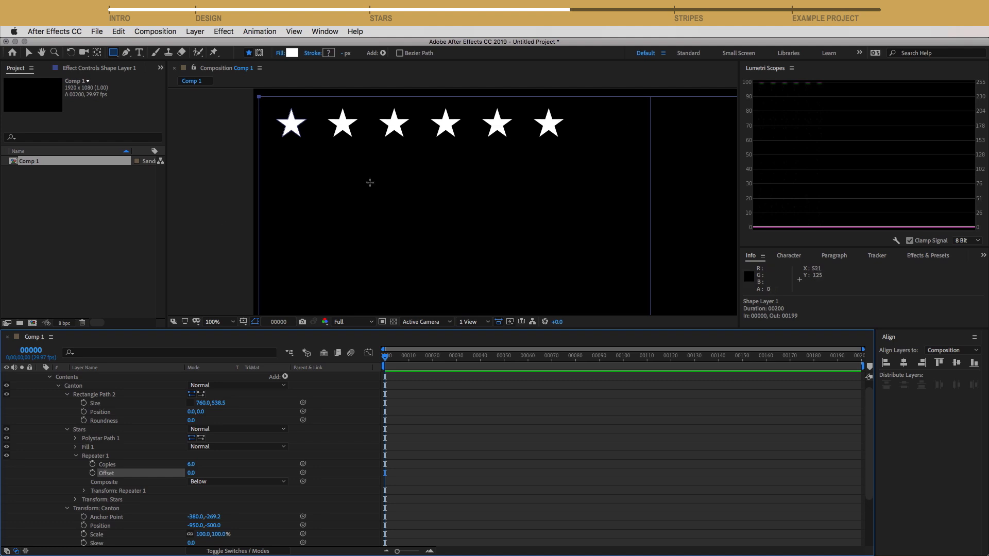
pyautogui.moveTo(191, 473)
pyautogui.mouseDown()
pyautogui.moveTo(216, 473)
pyautogui.moveTo(191, 472)
pyautogui.mouseUp()
pyautogui.click(85, 491)
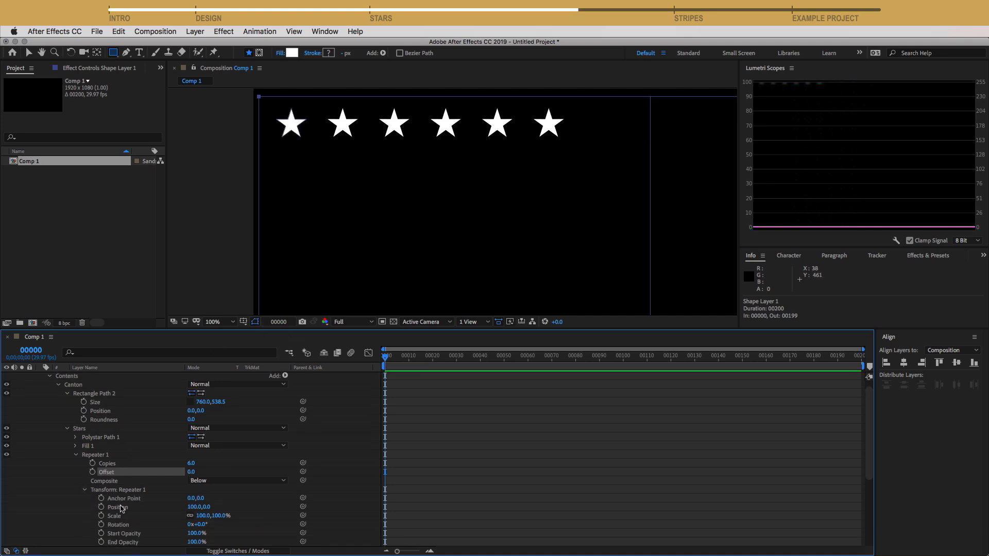
pyautogui.click(123, 510)
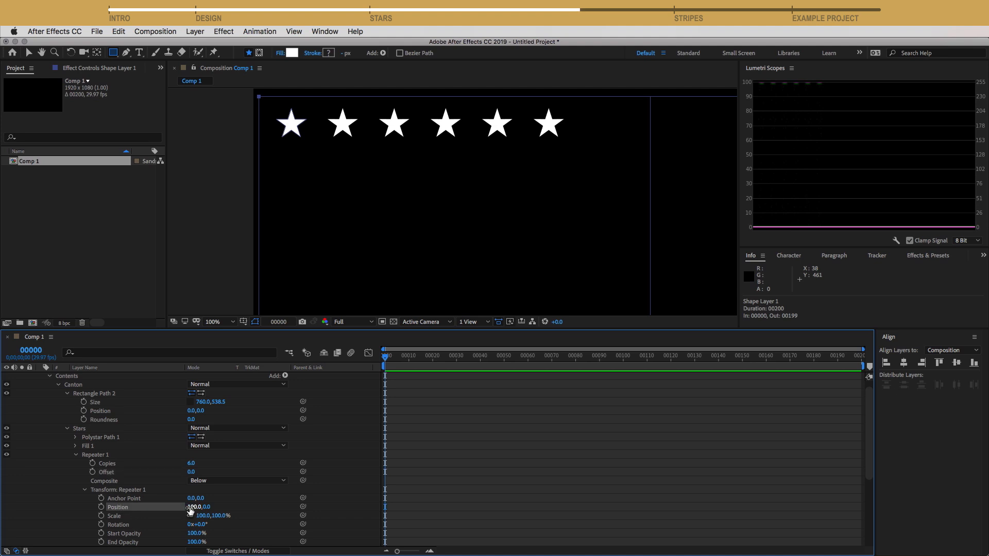
pyautogui.moveTo(193, 507)
pyautogui.mouseDown()
pyautogui.moveTo(166, 504)
pyautogui.moveTo(178, 507)
pyautogui.mouseUp()
pyautogui.click(190, 508)
pyautogui.write('0')
pyautogui.press('Return')
pyautogui.moveTo(191, 509)
pyautogui.mouseDown()
pyautogui.moveTo(217, 508)
pyautogui.moveTo(183, 506)
pyautogui.mouseUp()
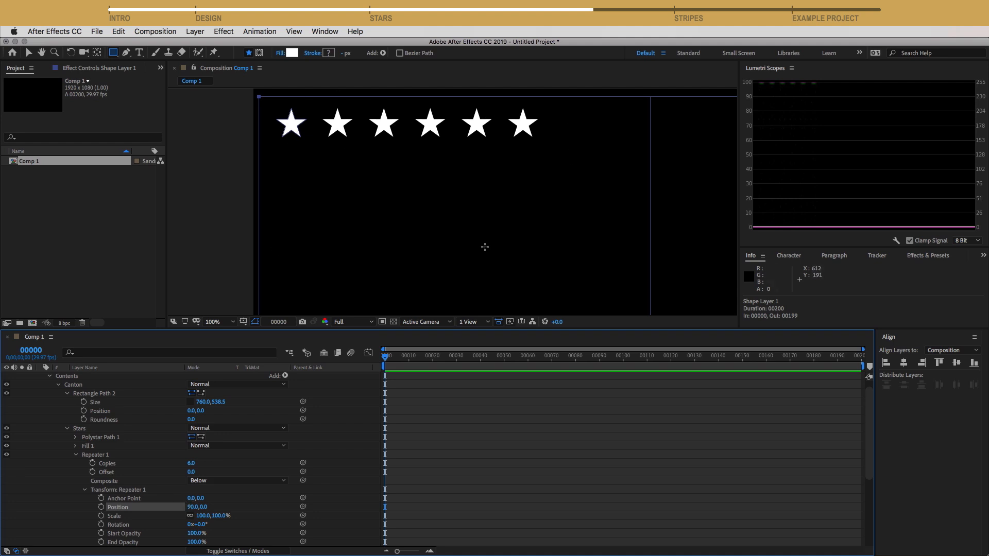
pyautogui.click(190, 508)
pyautogui.press('Return')
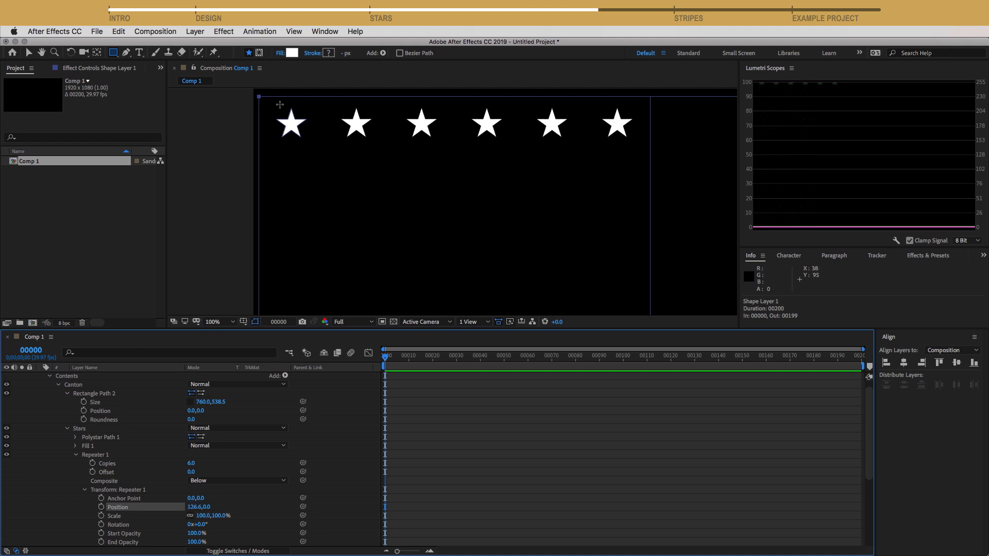
# Step: Duplicate Repeater 1 within the Stars group
pyautogui.click(76, 454)
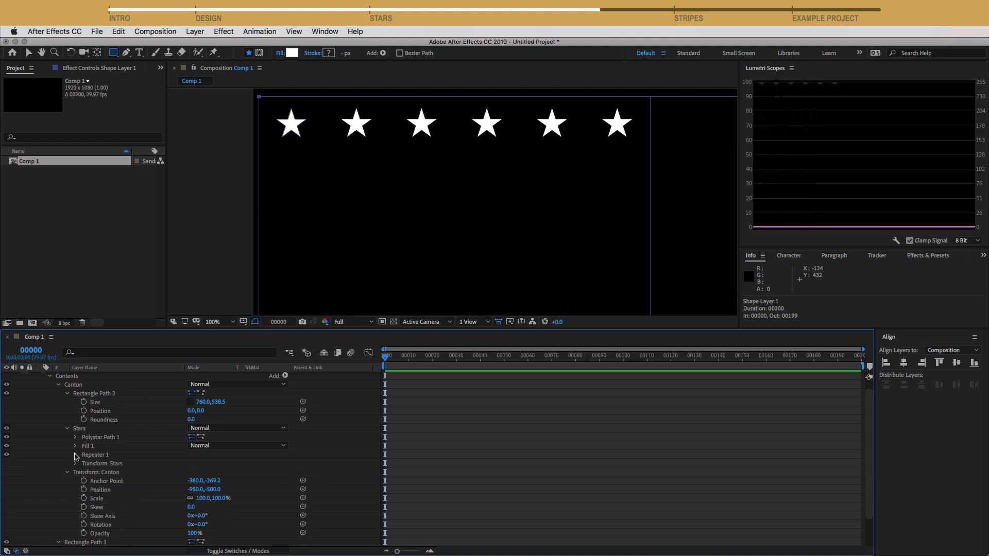
pyautogui.click(92, 455)
pyautogui.press('super+d')
# Step: Set Repeater 2's transform position to 0, 107.6 to stack the star rows vertically
pyautogui.click(76, 464)
pyautogui.click(85, 499)
pyautogui.moveTo(512, 168); pyautogui.dragTo(604, 184)
pyautogui.moveTo(192, 506); pyautogui.dragTo(232, 501)
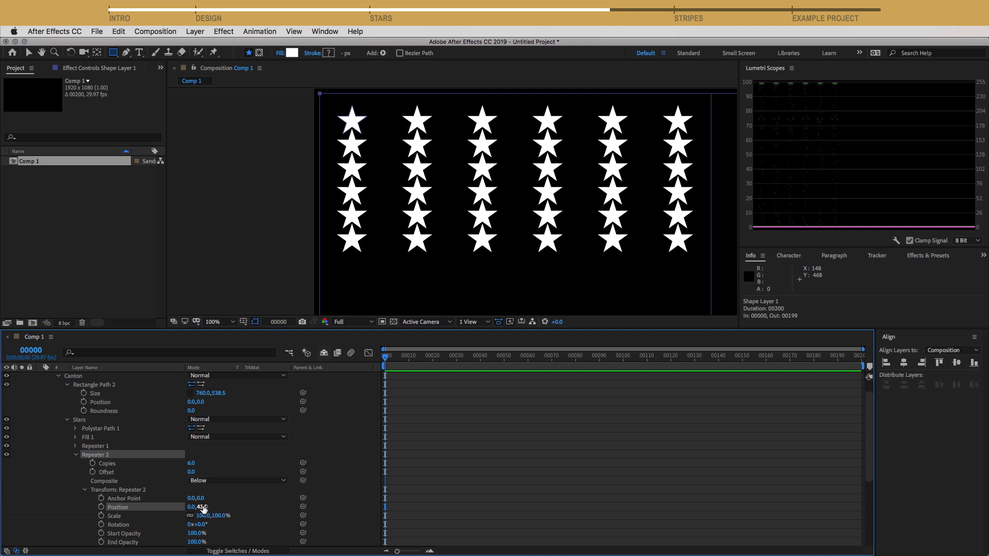
pyautogui.click(203, 507)
pyautogui.press('Return')
pyautogui.moveTo(424, 268); pyautogui.dragTo(378, 224)
pyautogui.moveTo(474, 251); pyautogui.dragTo(431, 177)
pyautogui.moveTo(470, 229); pyautogui.dragTo(459, 192)
# Step: Check the number of star rows in the browser diagram and set Repeater 2's copies to 5 in After Effects
pyautogui.press('super+Tab')
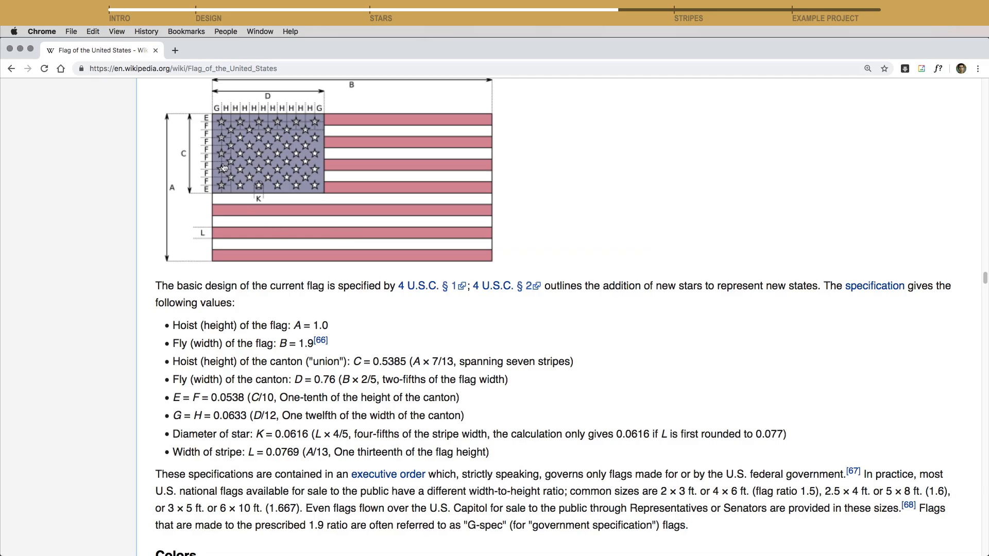
pyautogui.press('super+Tab')
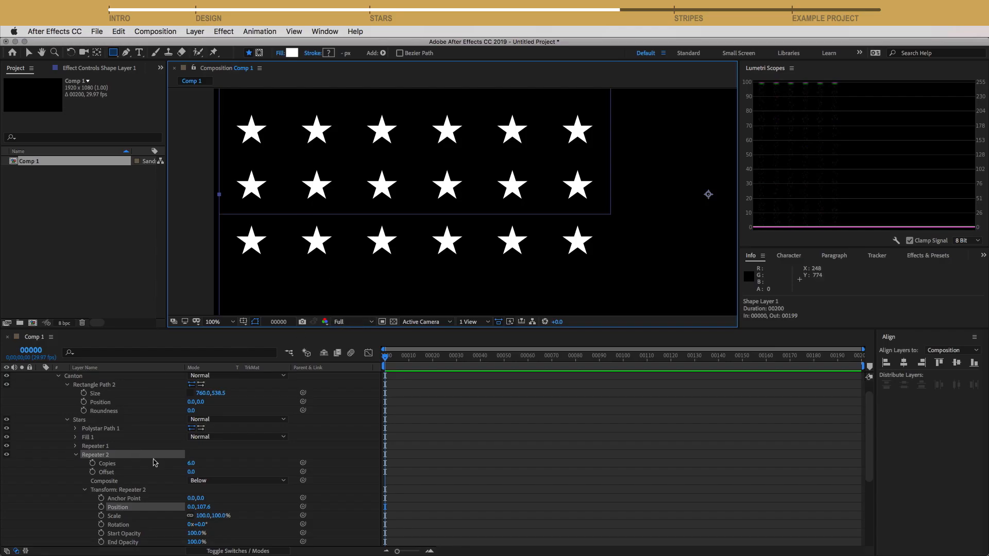
pyautogui.click(192, 463)
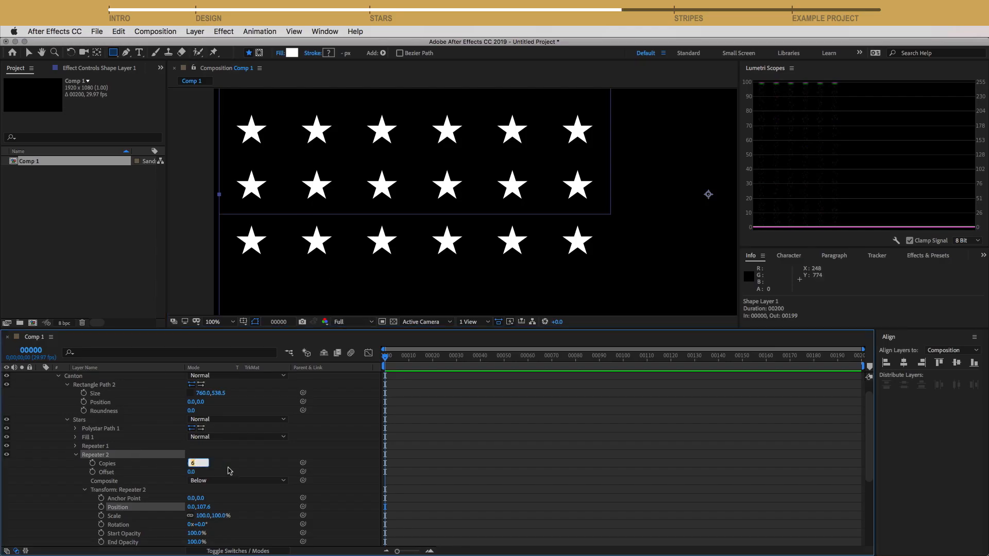
pyautogui.write('5')
pyautogui.press('Return')
pyautogui.moveTo(350, 230); pyautogui.dragTo(381, 283)
pyautogui.press(',')
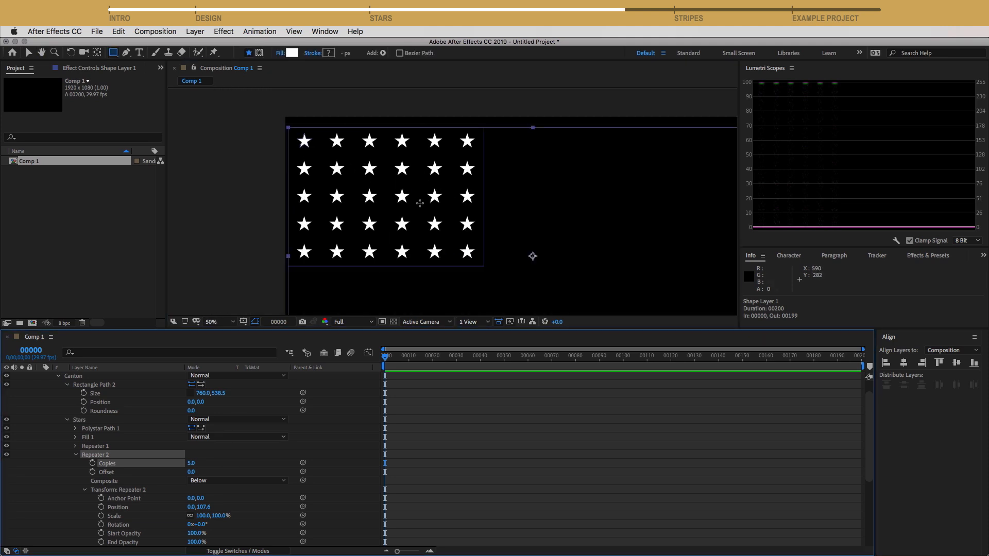
pyautogui.click(75, 456)
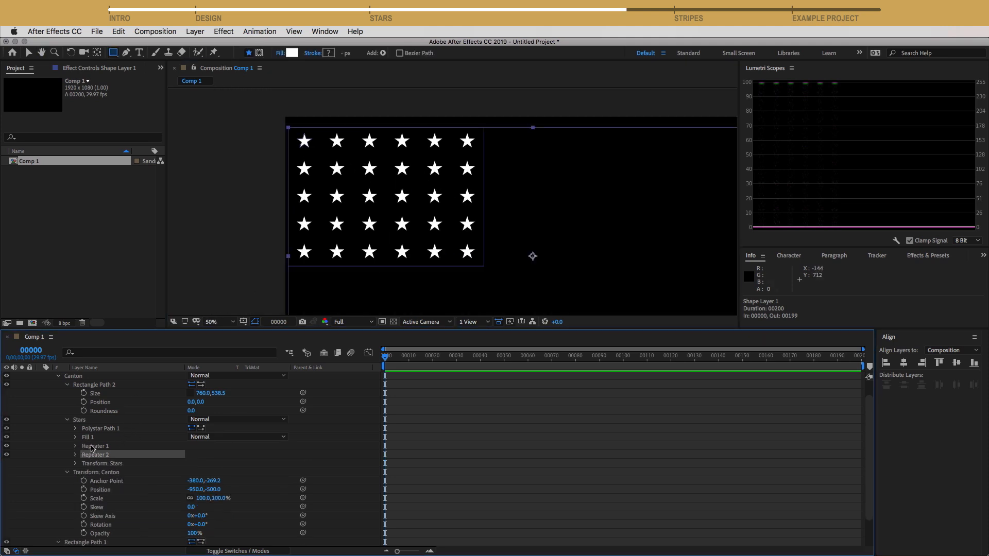
# Step: Move Repeater 1 and Repeater 2 above Fill 1 within the Stars group
pyautogui.click(103, 430)
pyautogui.click(97, 447)
pyautogui.keyDown('shift'); pyautogui.click(95, 455); pyautogui.keyUp('shift')
pyautogui.moveTo(97, 454); pyautogui.dragTo(85, 425)
# Step: Group Polystar Path 1 with both repeaters and name the new group Odd
pyautogui.click(92, 429)
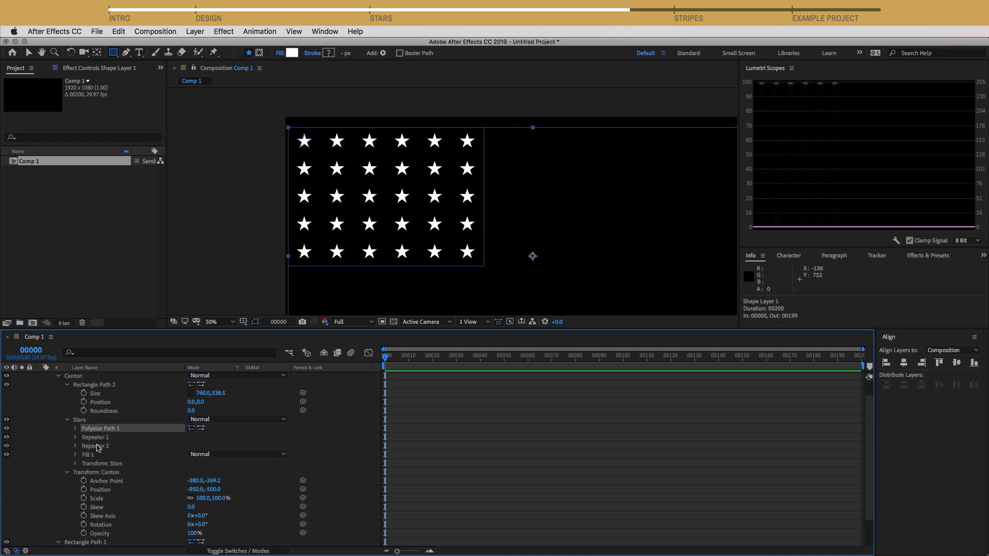
pyautogui.keyDown('shift'); pyautogui.click(98, 447); pyautogui.keyUp('shift')
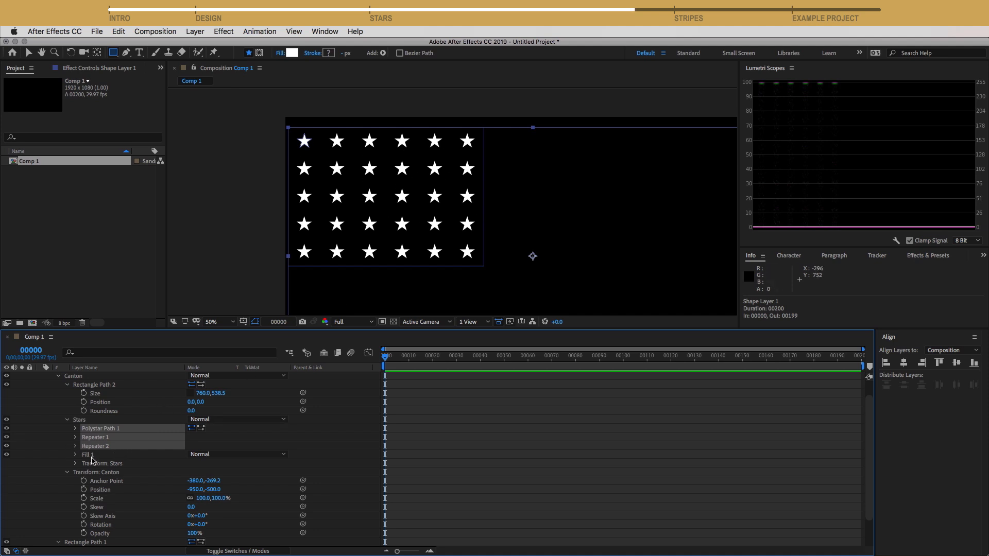
pyautogui.press('super+g')
pyautogui.press('Return')
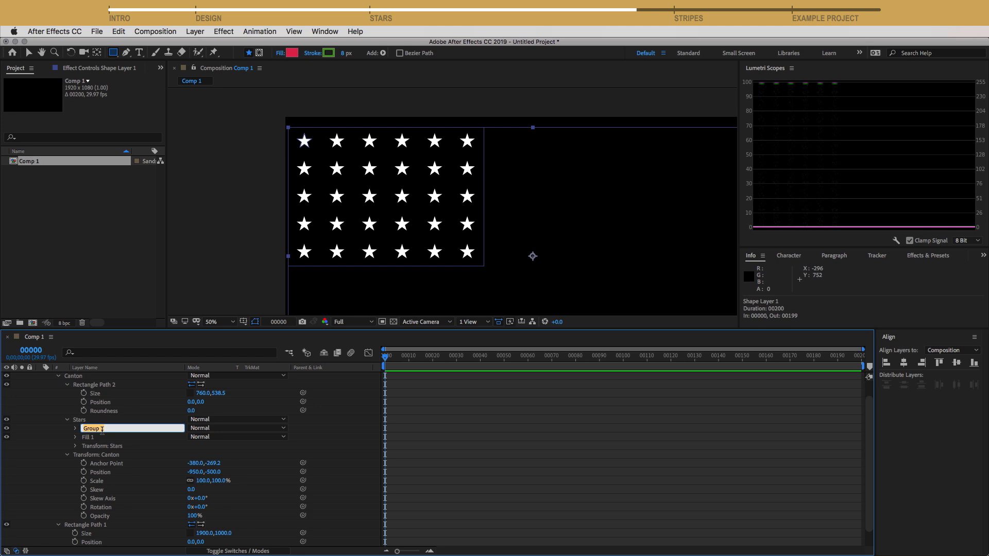
pyautogui.write('Odd')
# Step: Duplicate the Odd group and rename the copy Even
pyautogui.press('super+d')
pyautogui.press('Return')
pyautogui.write('E')
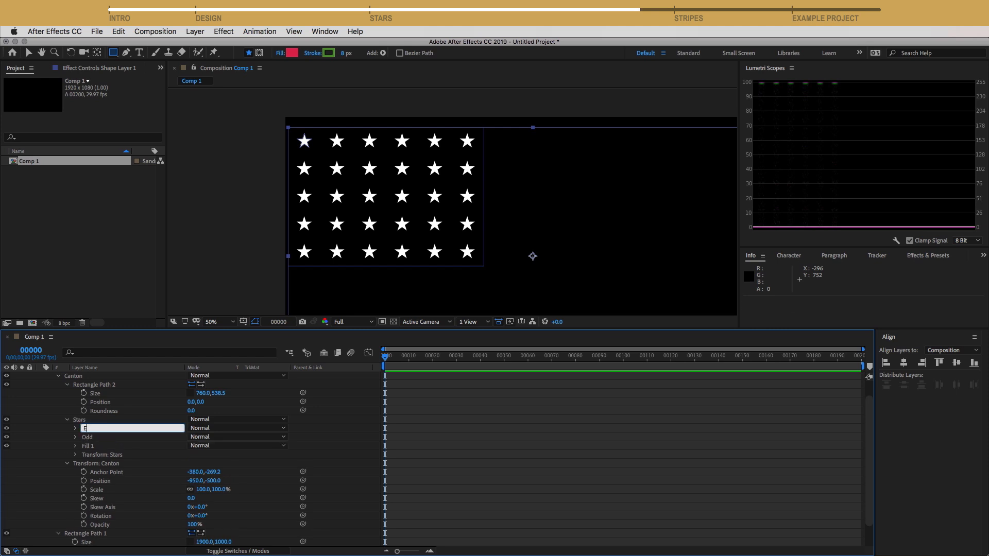
pyautogui.write('ven')
pyautogui.press('Return')
# Step: Add 63.3 to the X position of the Even group's star path
pyautogui.click(75, 428)
pyautogui.click(84, 437)
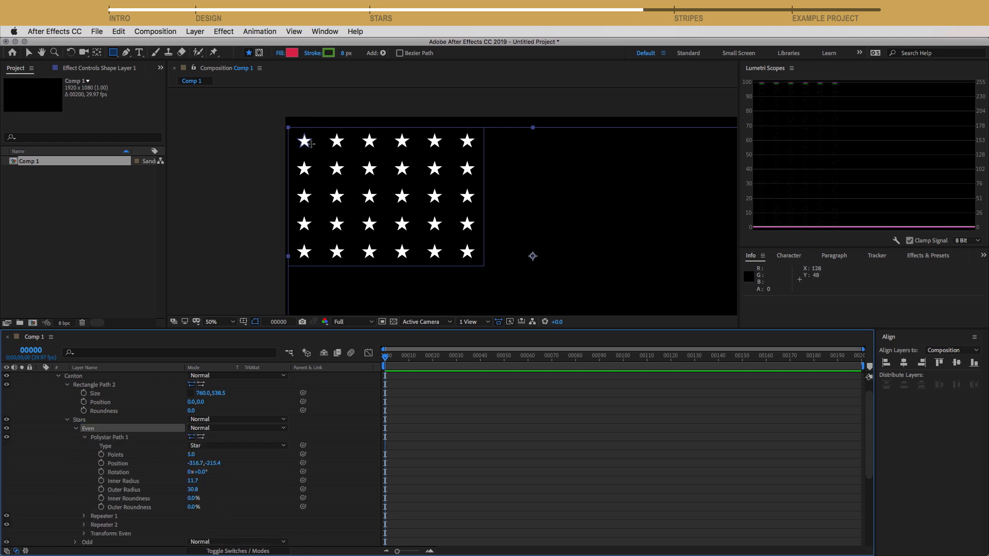
pyautogui.moveTo(195, 463); pyautogui.dragTo(210, 464)
pyautogui.press('super+z')
pyautogui.click(196, 463)
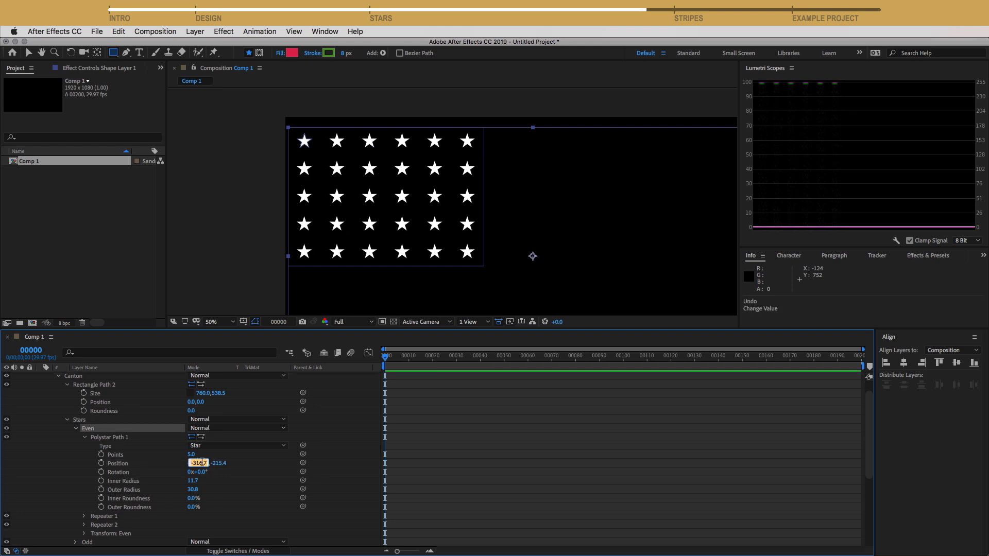
pyautogui.click(206, 463)
pyautogui.write('+63.3')
pyautogui.press('Return')
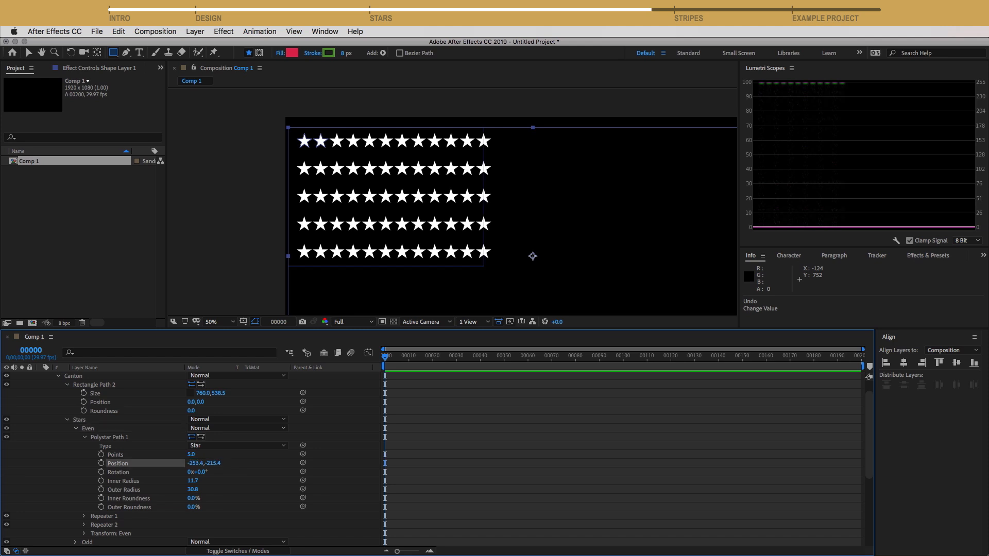
# Step: Add 53.8 to the Y position of the Even group's star path
pyautogui.click(211, 463)
pyautogui.click(227, 463)
pyautogui.write('+53.8')
pyautogui.press('Return')
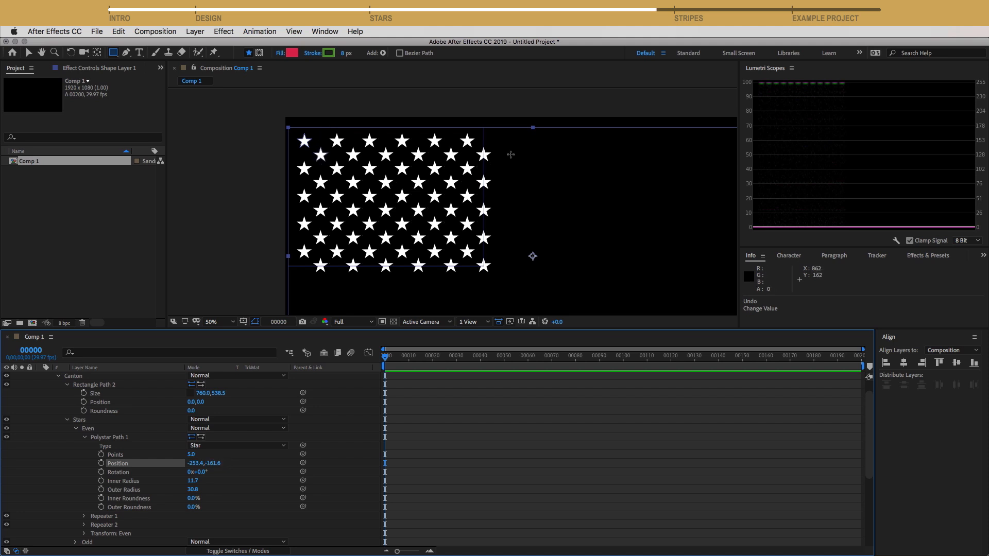
# Step: Set the Even group's Repeater 1 to 5 copies and its Repeater 2 to 4 copies
pyautogui.click(86, 517)
pyautogui.click(84, 429)
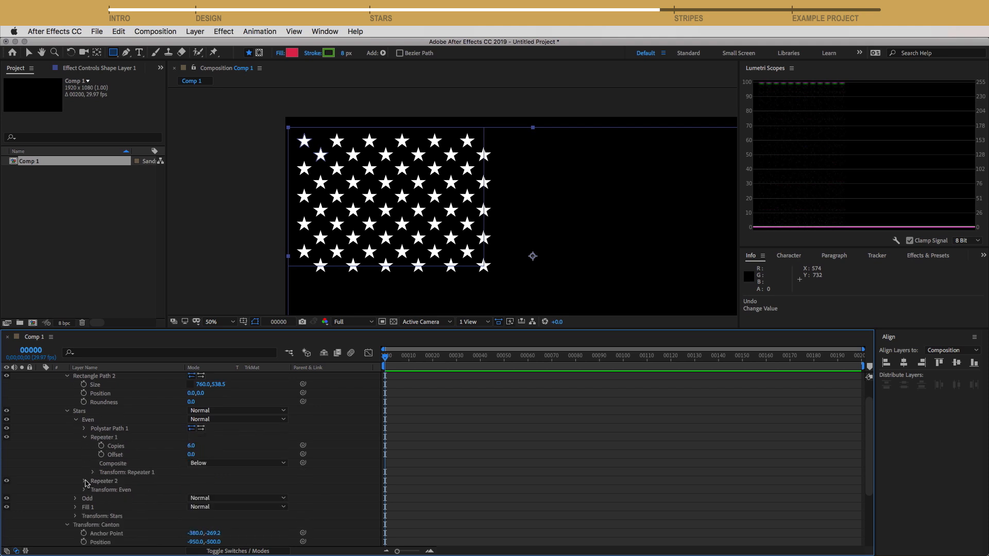
pyautogui.click(84, 481)
pyautogui.click(191, 446)
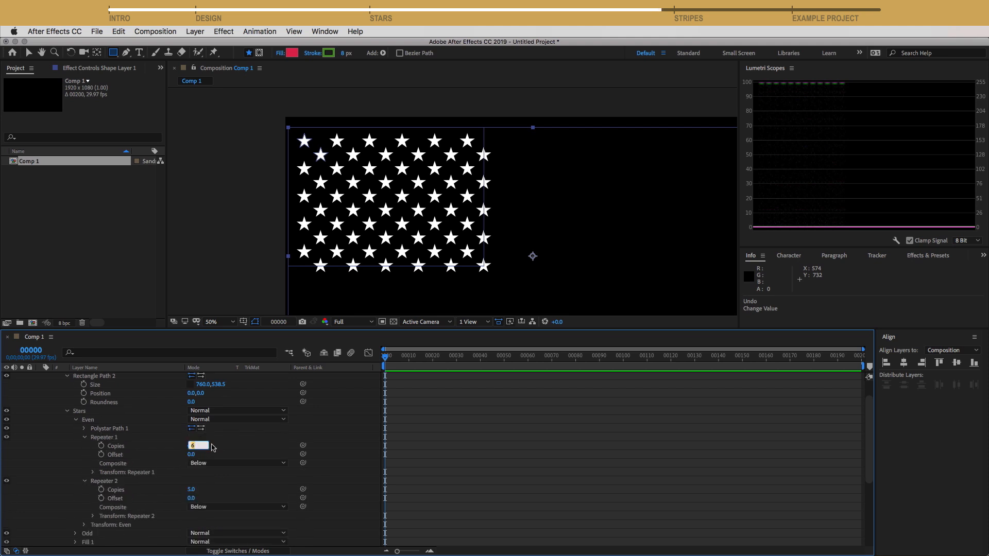
pyautogui.write('5')
pyautogui.press('Return')
pyautogui.click(190, 489)
pyautogui.write('4')
pyautogui.press('Return')
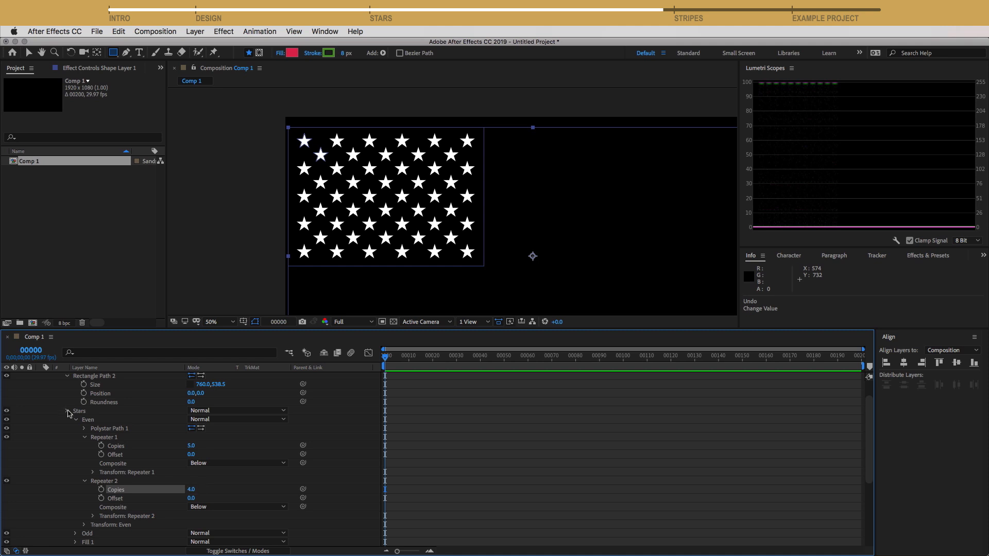
# Step: Add a fill to the Canton group and colour it dark blue
pyautogui.click(67, 411)
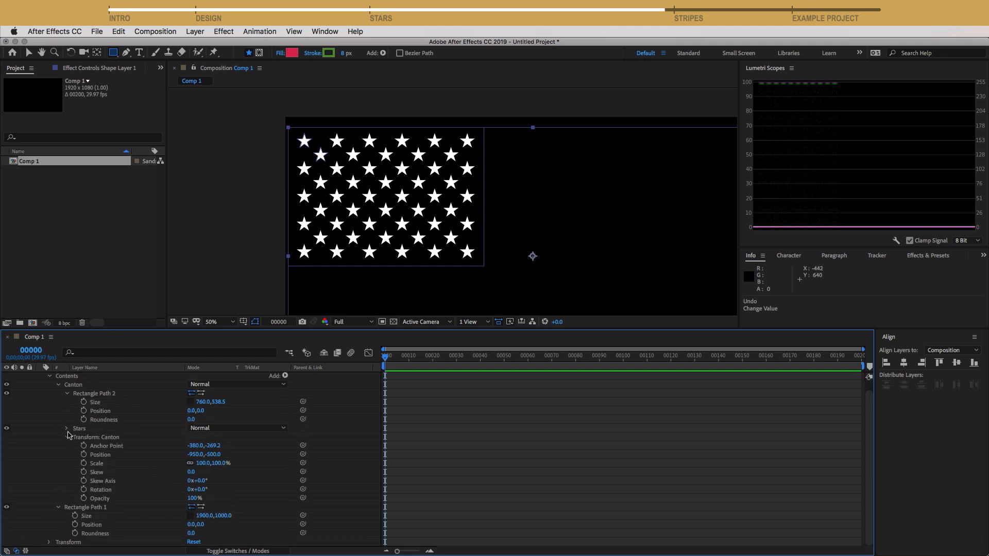
pyautogui.click(76, 387)
pyautogui.click(285, 376)
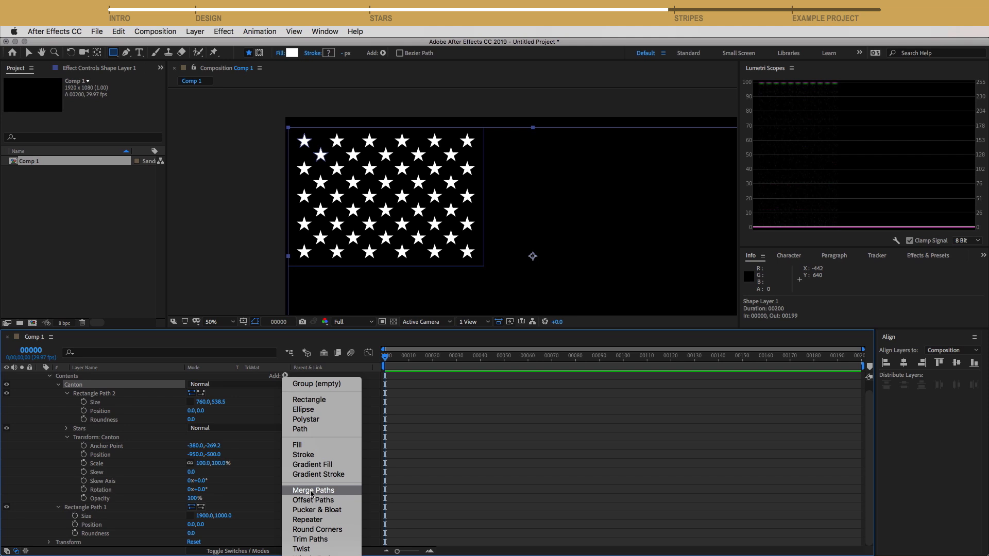
pyautogui.click(312, 445)
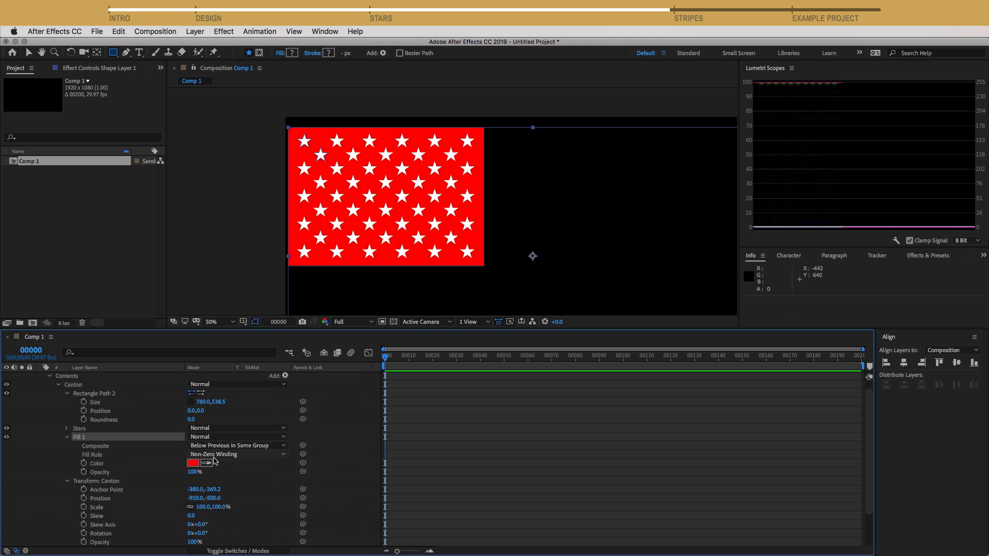
pyautogui.click(193, 463)
pyautogui.click(252, 503)
pyautogui.click(219, 495)
pyautogui.press('Return')
pyautogui.click(58, 386)
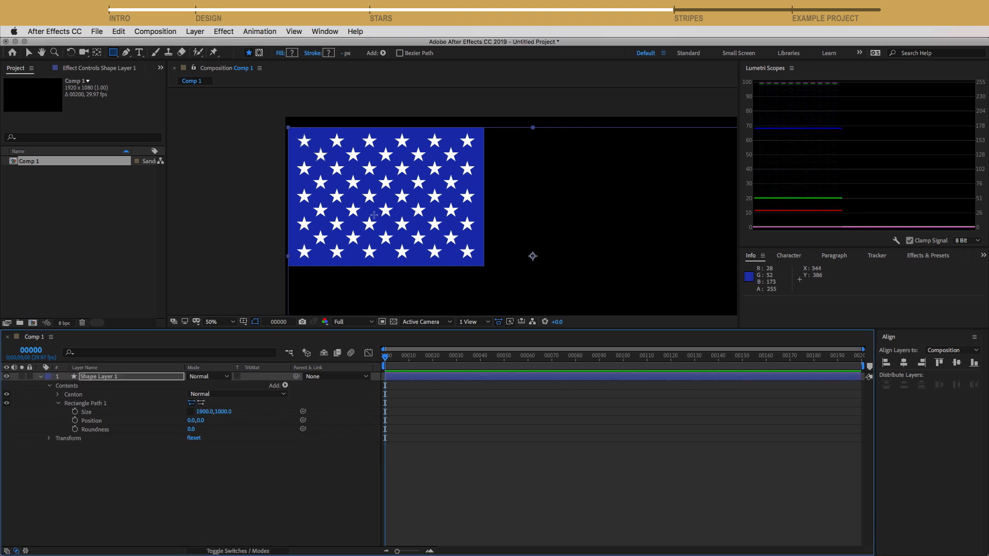
# Step: Check the stripe layout in the browser's flag diagram and group Rectangle Path 1 as BG in After Effects
pyautogui.hotkey('shift', '/')
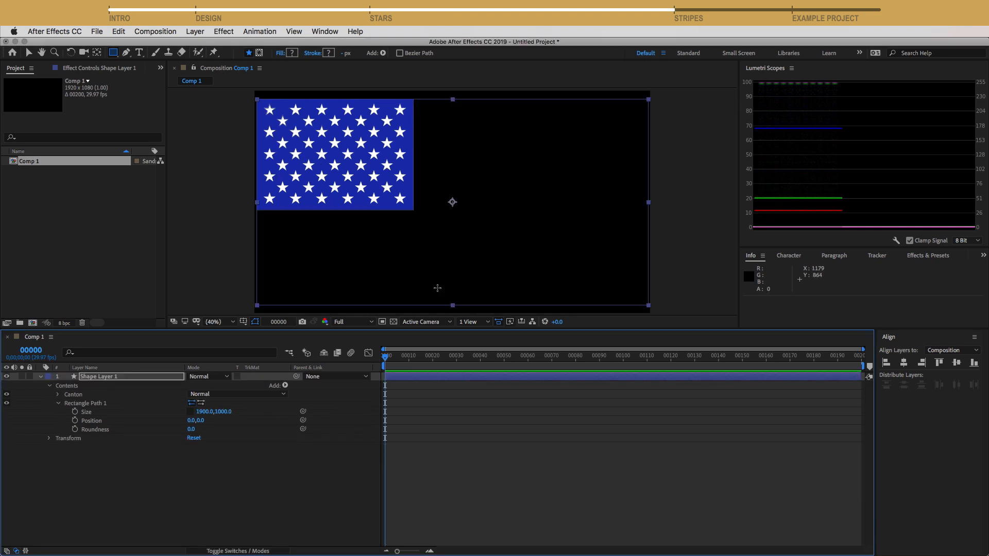
pyautogui.press('super+Tab')
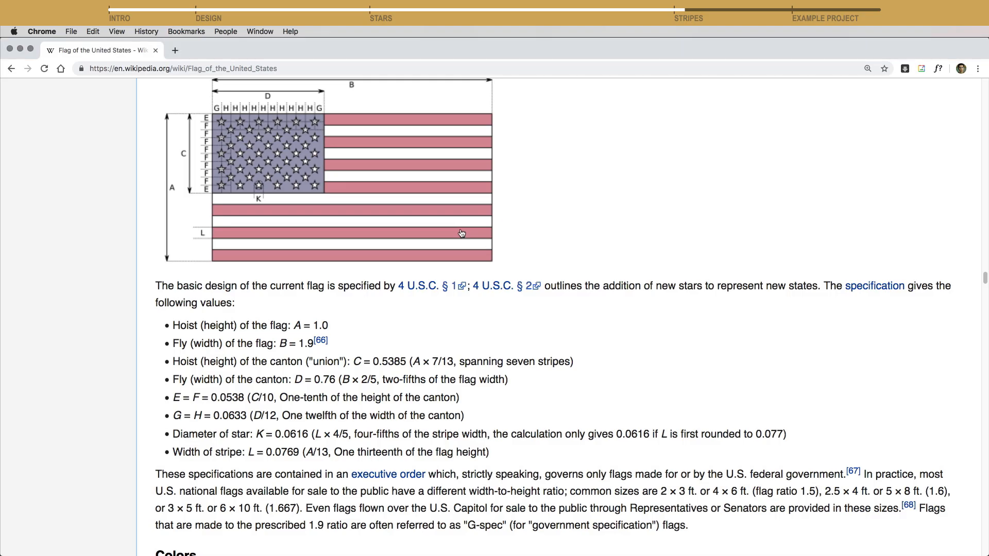
pyautogui.press('super+Tab')
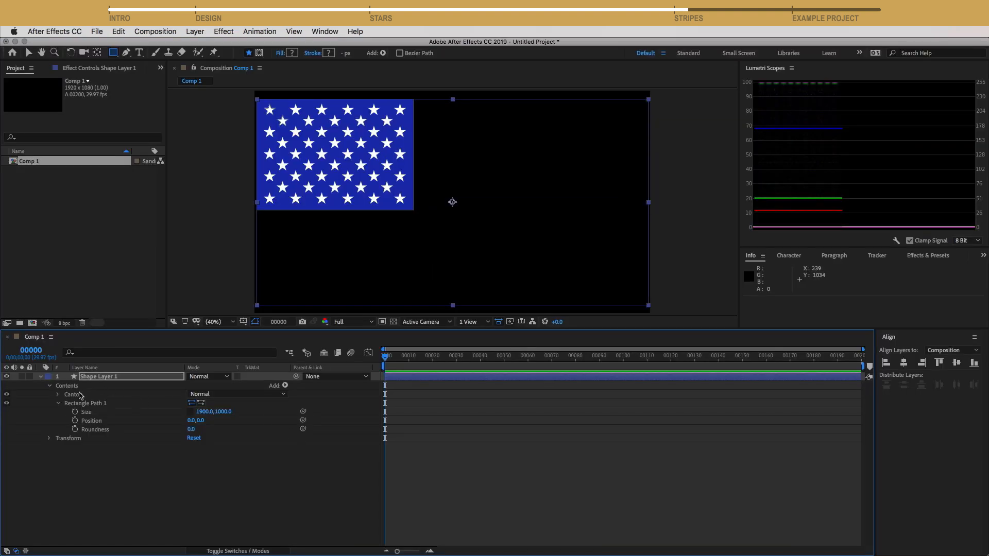
pyautogui.click(85, 405)
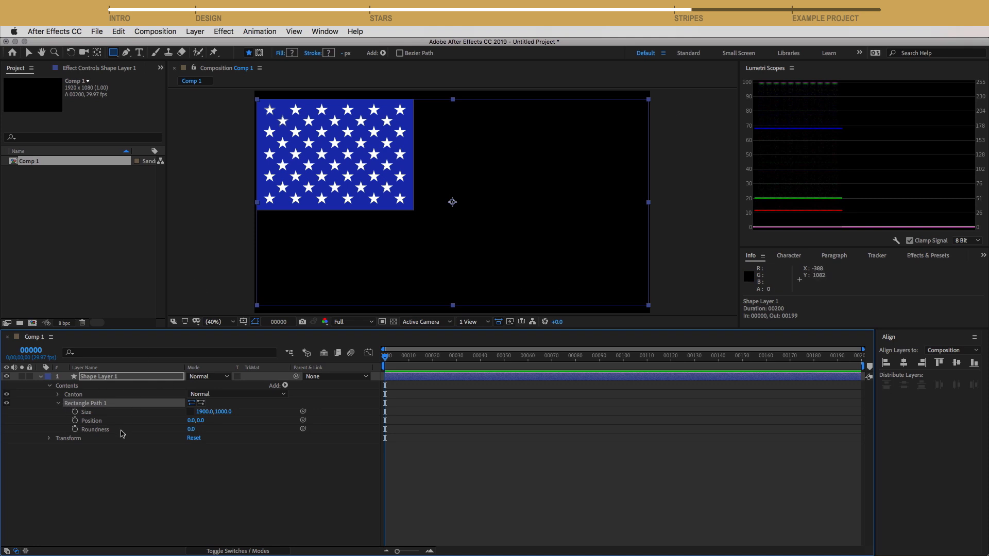
pyautogui.press('super+g')
pyautogui.press('Return')
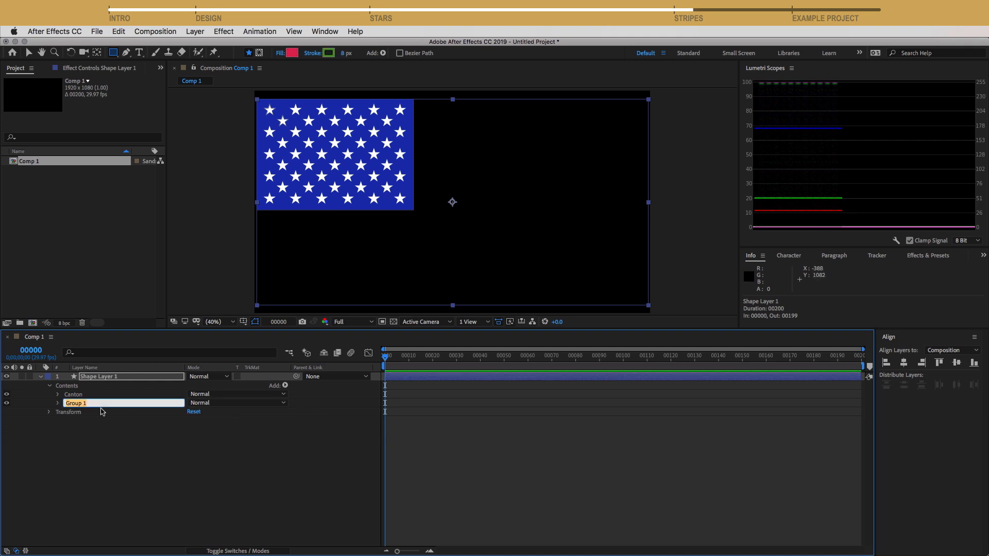
pyautogui.write('BG')
pyautogui.press('Return')
# Step: Add a fill to the BG group and set its colour to white
pyautogui.click(58, 404)
pyautogui.click(285, 386)
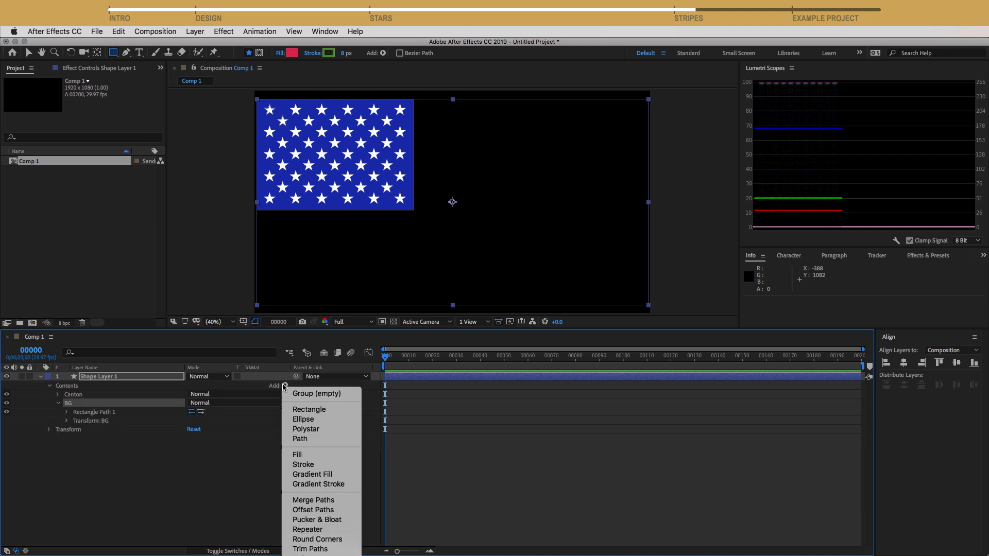
pyautogui.click(296, 456)
pyautogui.click(194, 447)
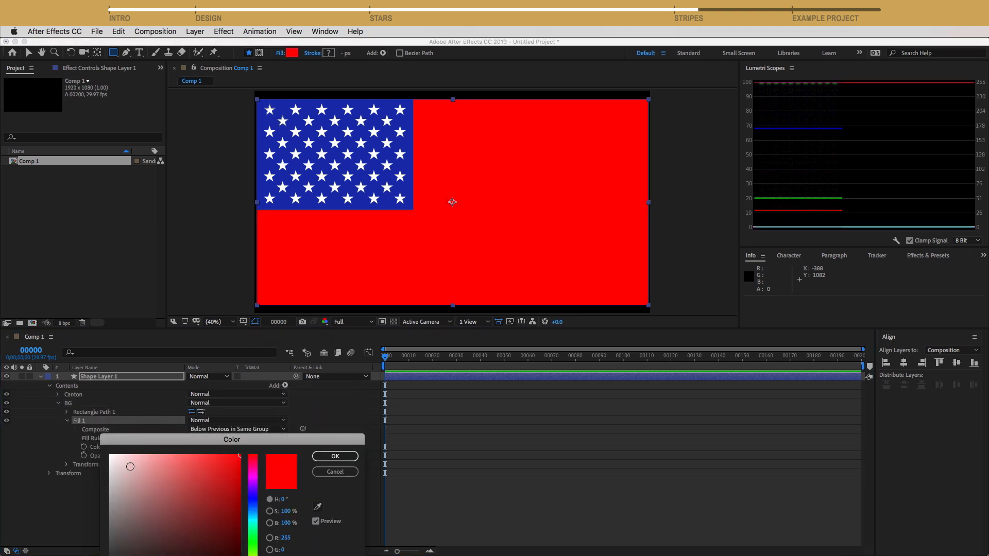
pyautogui.moveTo(139, 469); pyautogui.dragTo(76, 414)
pyautogui.press('Return')
# Step: Add a second rectangle path to the BG group and set its width to 1900, unlinked from its height
pyautogui.click(72, 404)
pyautogui.click(286, 386)
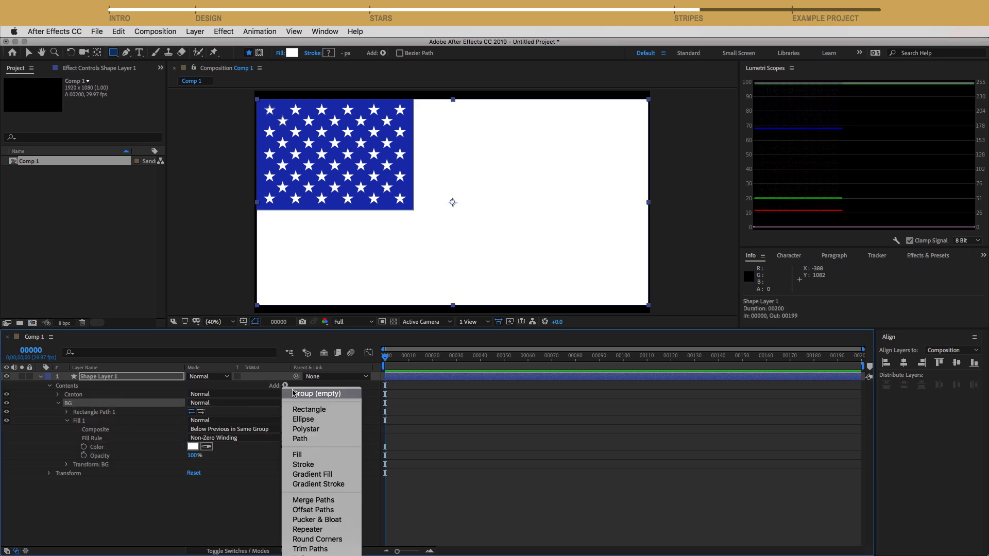
pyautogui.click(310, 409)
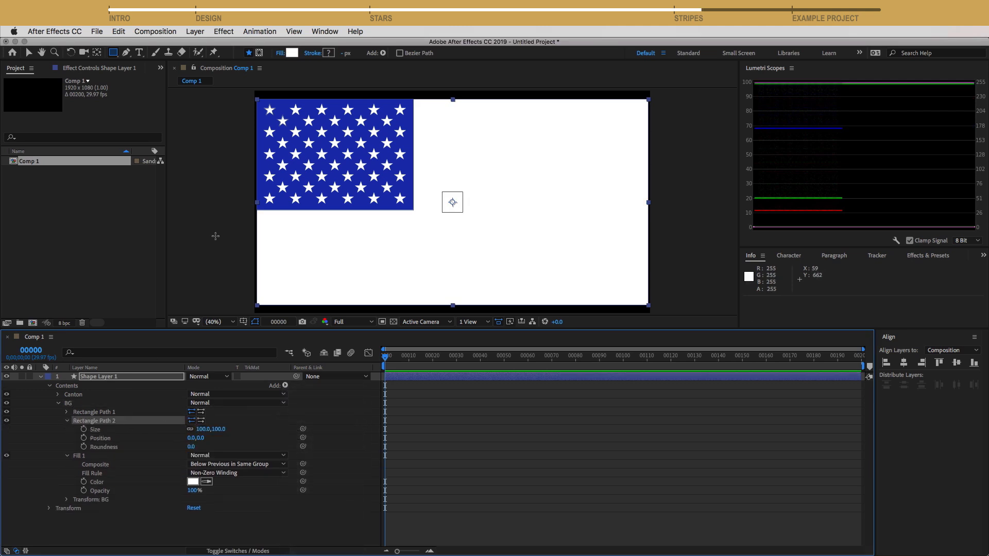
pyautogui.click(201, 429)
pyautogui.write('19')
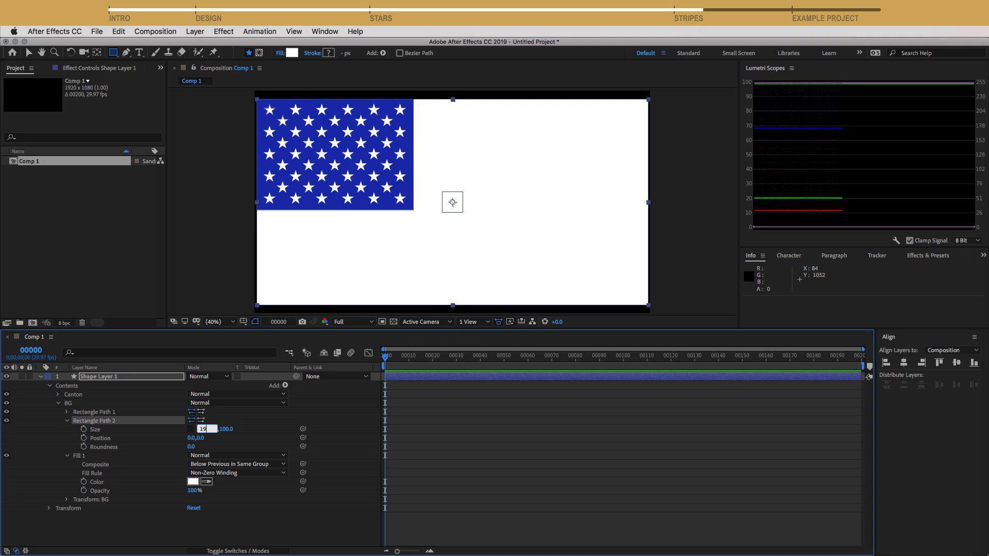
pyautogui.write('00')
pyautogui.press('Return')
# Step: Look up the stripe width in the browser's Wikipedia article and set Rectangle Path 2's height to 76.9 in After Effects
pyautogui.press('super+Tab')
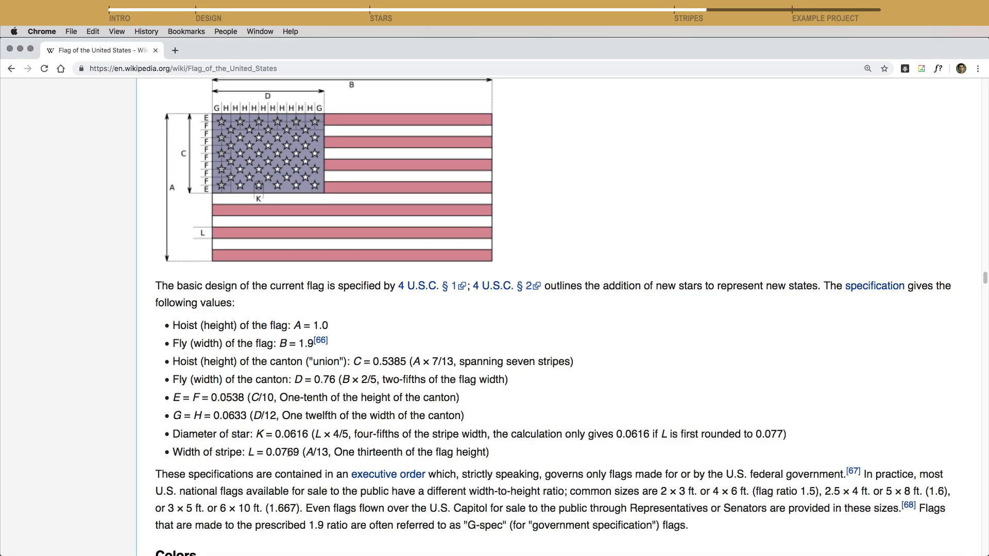
pyautogui.press('super+Tab')
pyautogui.click(221, 429)
pyautogui.write('76.9')
pyautogui.press('Return')
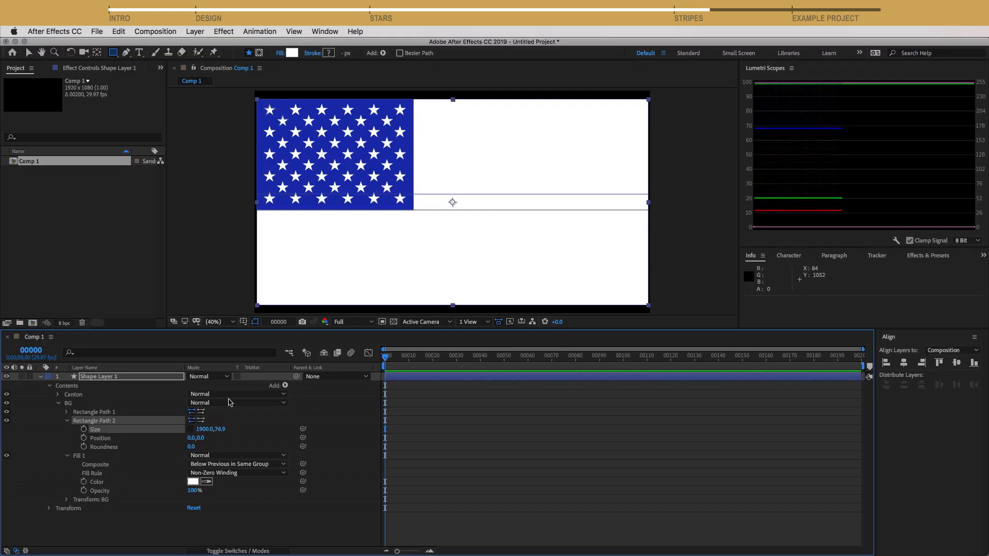
# Step: Group Rectangle Path 2 as Stripes and move that group above Rectangle Path 1 within BG
pyautogui.click(82, 422)
pyautogui.click(67, 421)
pyautogui.press('Return')
pyautogui.write('S')
pyautogui.press('Return')
pyautogui.moveTo(101, 421); pyautogui.dragTo(103, 411)
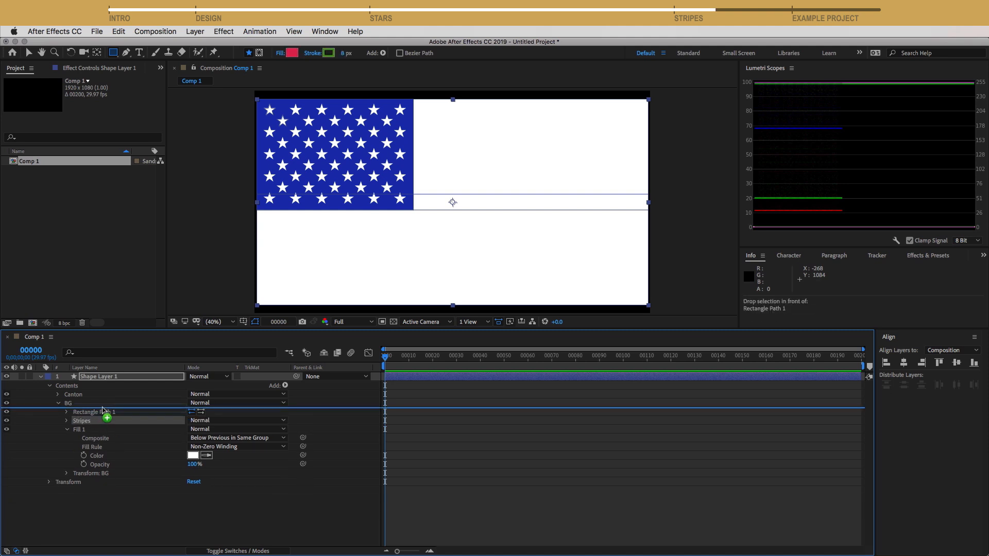
# Step: Add a red fill to the Stripes group
pyautogui.click(285, 386)
pyautogui.click(302, 455)
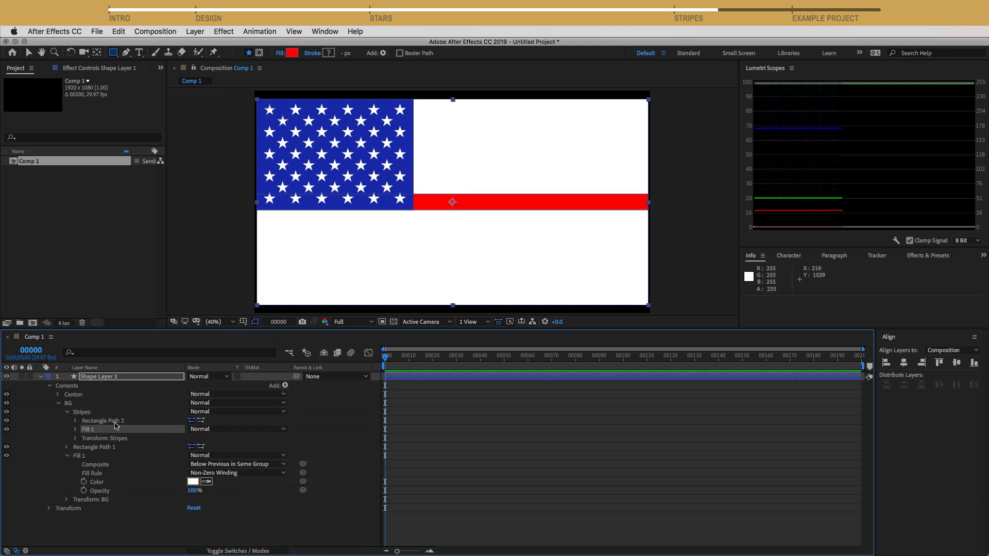
pyautogui.click(75, 429)
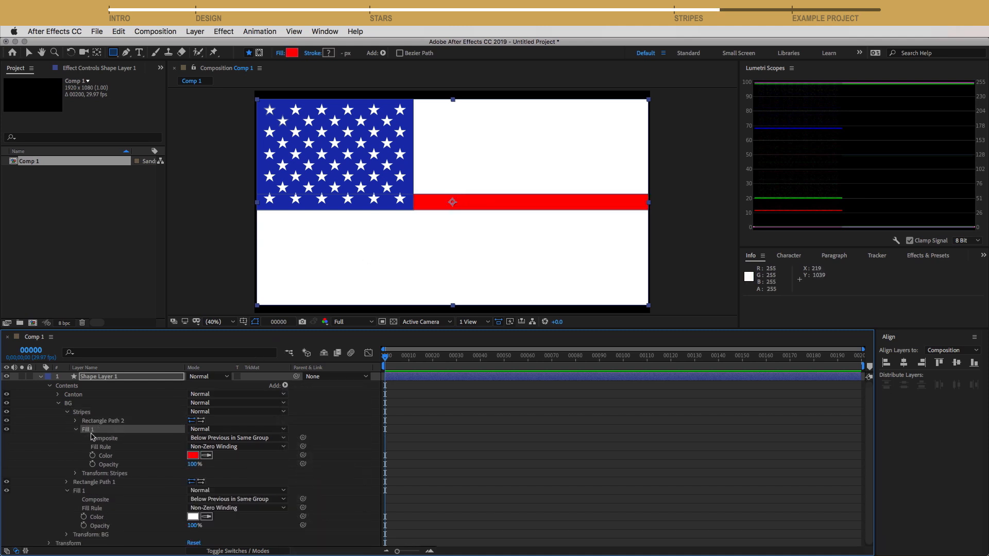
pyautogui.click(75, 429)
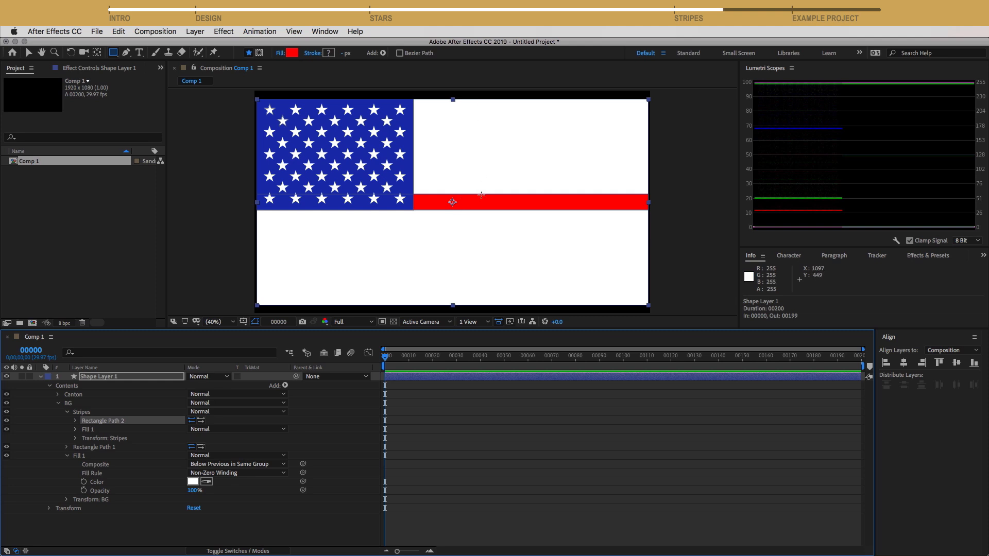
# Step: Set the stripe rectangle's Y position to -500 plus half the stripe height (76.9/2), aligning it with the flag's upper edge
pyautogui.click(75, 421)
pyautogui.click(208, 437)
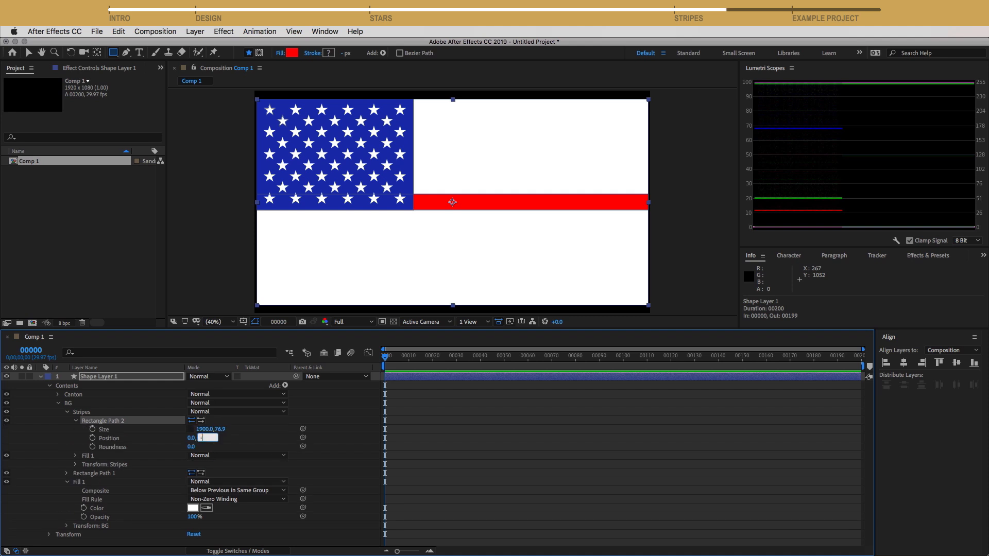
pyautogui.write('-500')
pyautogui.press('Return')
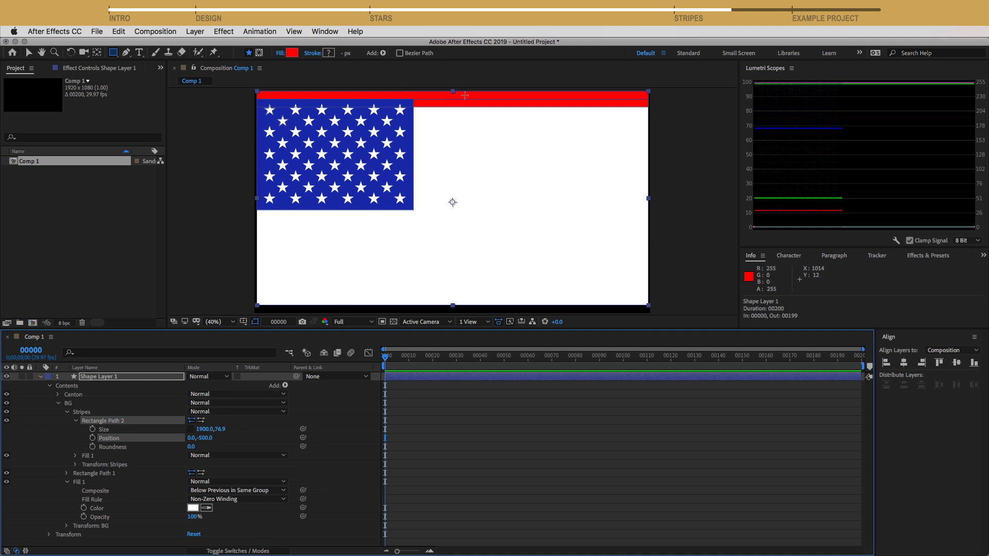
pyautogui.click(199, 439)
pyautogui.write('+76.9/2')
pyautogui.press('Return')
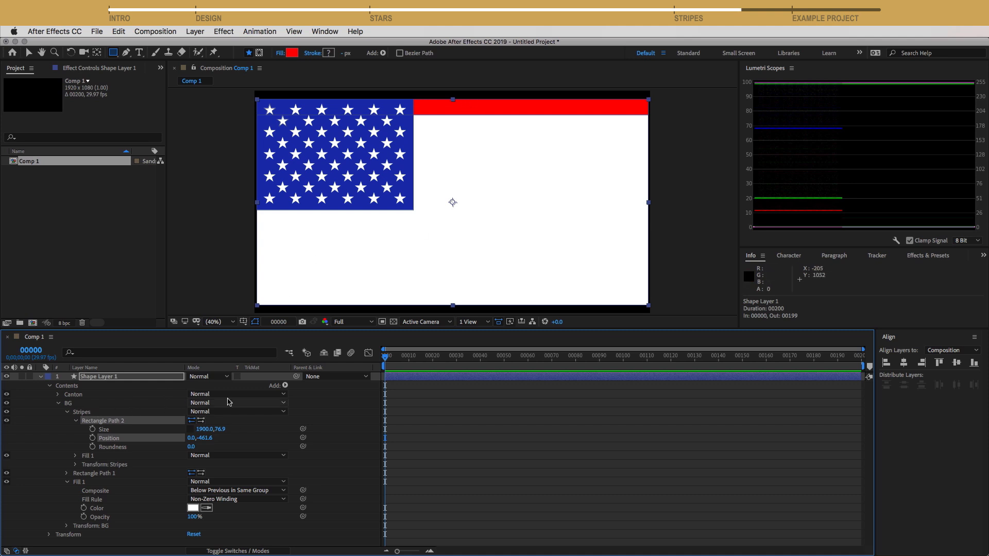
# Step: Add a Repeater to the Stripes group and set its transform X position to 0
pyautogui.click(285, 385)
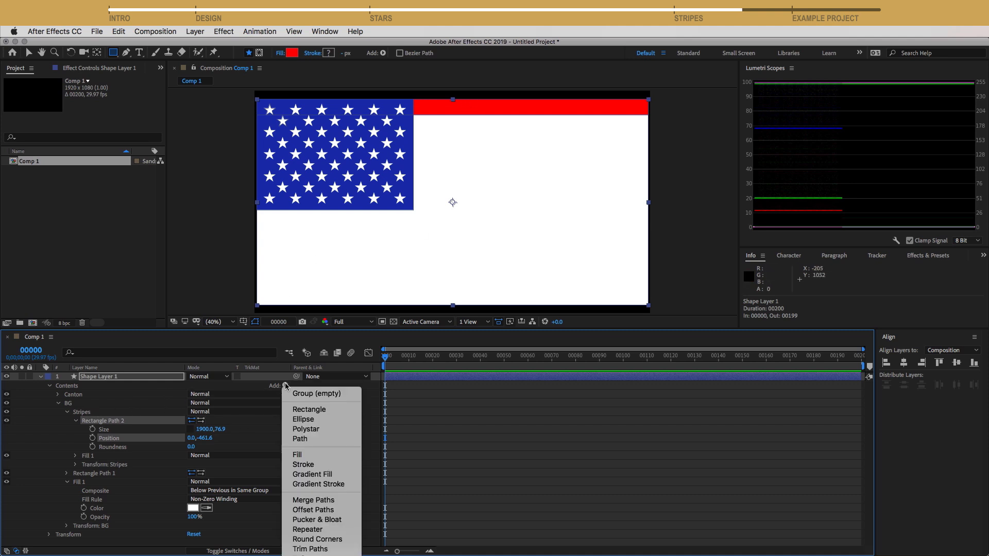
pyautogui.click(309, 530)
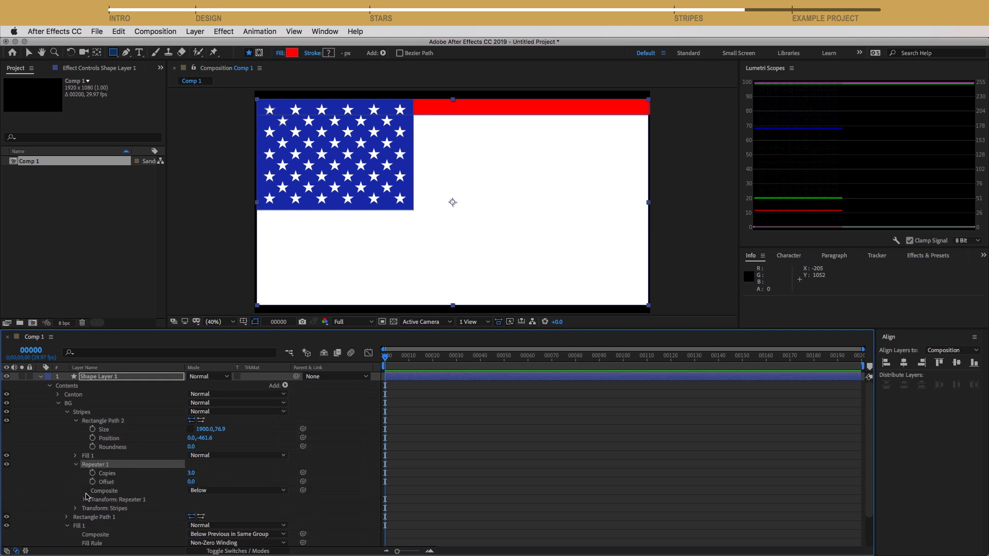
pyautogui.click(85, 499)
pyautogui.scroll(-3, 119, 475)
pyautogui.moveTo(195, 491); pyautogui.dragTo(191, 490)
pyautogui.click(190, 489)
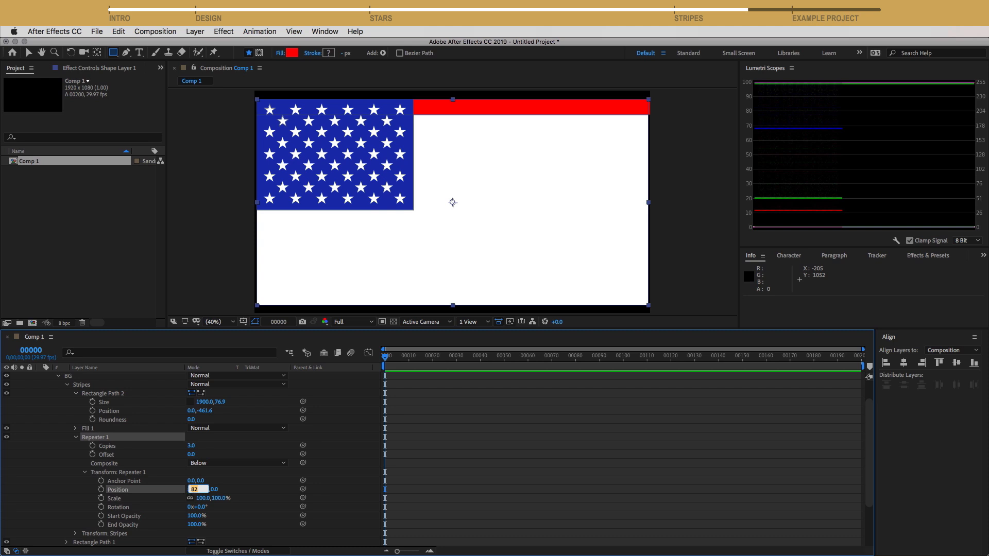
pyautogui.write('0')
pyautogui.press('Return')
# Step: Set the stripe repeater's transform Y position to twice the stripe height (76.9*2)
pyautogui.moveTo(214, 490); pyautogui.dragTo(273, 481)
pyautogui.click(202, 489)
pyautogui.write('76.9*2')
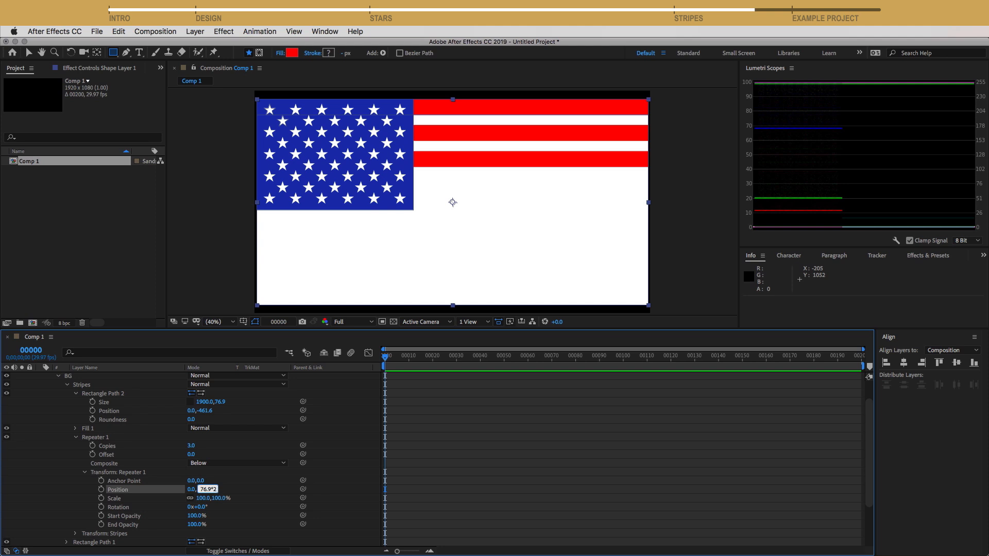
pyautogui.press('Return')
# Step: Set the stripe repeater to 7 copies and collapse the Stripes and BG groups
pyautogui.click(191, 446)
pyautogui.press('Up')
pyautogui.press('Up')
pyautogui.press('Up')
pyautogui.press('Up')
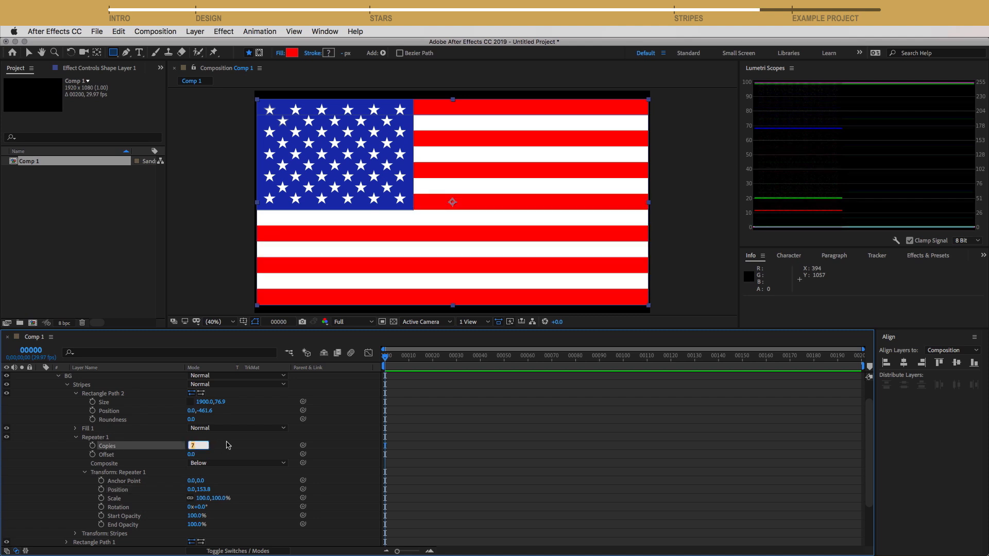
pyautogui.click(67, 385)
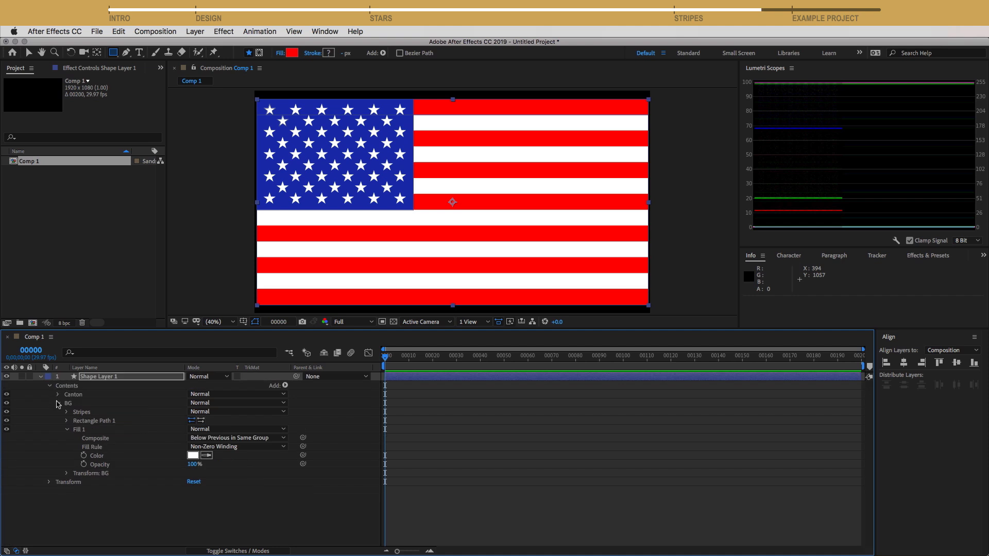
pyautogui.click(59, 402)
# Step: Filter Shape Layer 1's properties for color, copy the Old Glory Red hex from the browser's Wikipedia article, and set the Stripes fill to #B22234 in After Effects
pyautogui.click(121, 379)
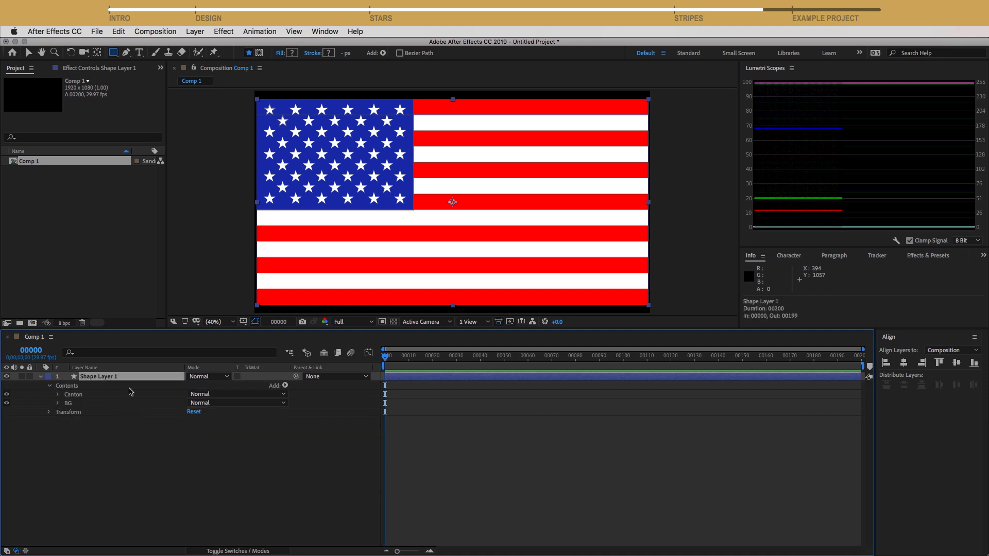
pyautogui.press('super+f')
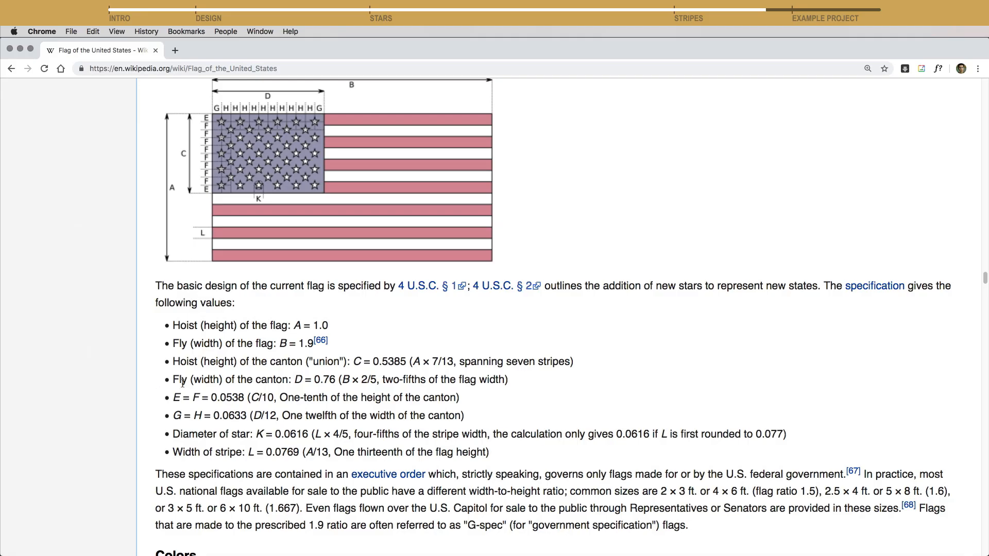
pyautogui.scroll(-10, 183, 382)
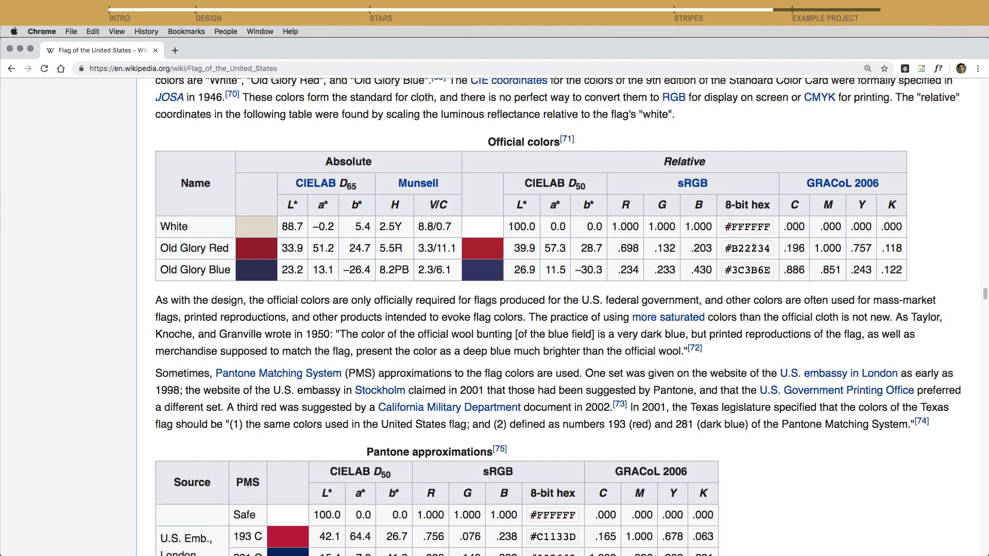
pyautogui.doubleClick(753, 247)
pyautogui.press('super+c')
pyautogui.press('super+Tab')
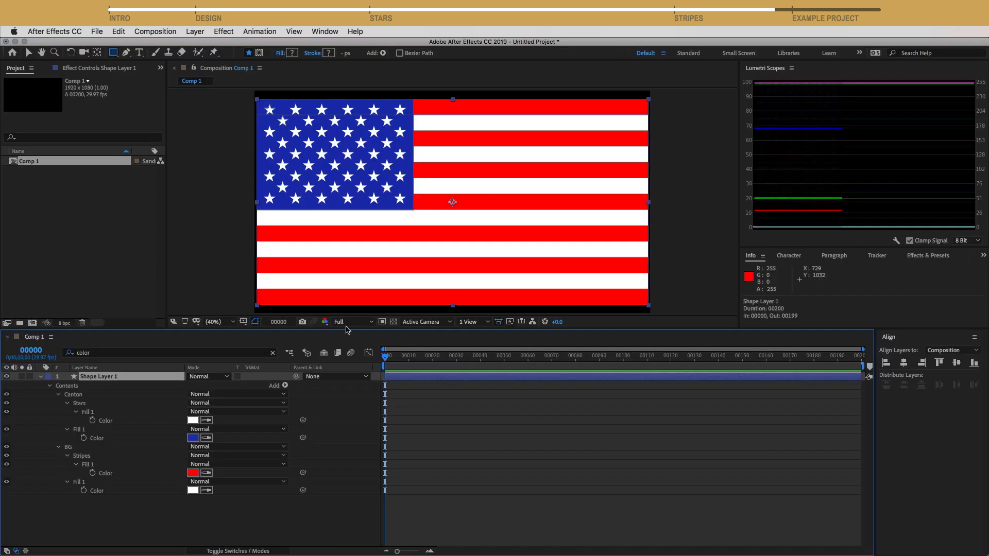
pyautogui.click(192, 473)
pyautogui.press('super+v')
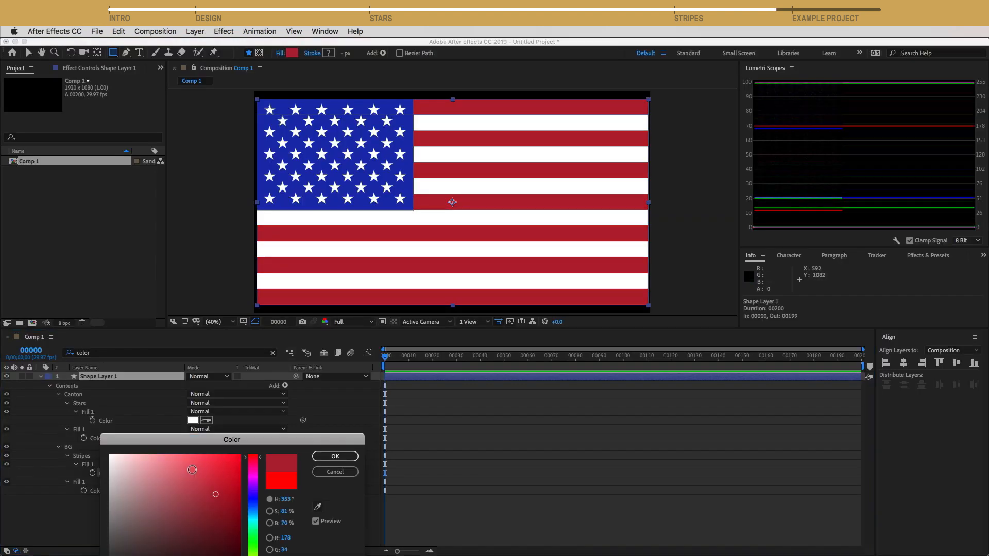
pyautogui.press('Return')
# Step: Copy the Old Glory Blue hex from the browser's Wikipedia article and set the Canton fill to #3C3B6E in After Effects
pyautogui.press('super+Tab')
pyautogui.doubleClick(747, 270)
pyautogui.press('super+c')
pyautogui.press('super+Tab')
pyautogui.click(195, 438)
pyautogui.press('Return')
# Step: Scale the flag shape layer to 60%
pyautogui.click(155, 376)
pyautogui.press('s')
pyautogui.click(202, 386)
pyautogui.write('60')
pyautogui.press('Return')
# Step: Rename Shape Layer 1 to US Flag
pyautogui.click(126, 376)
pyautogui.press('Return')
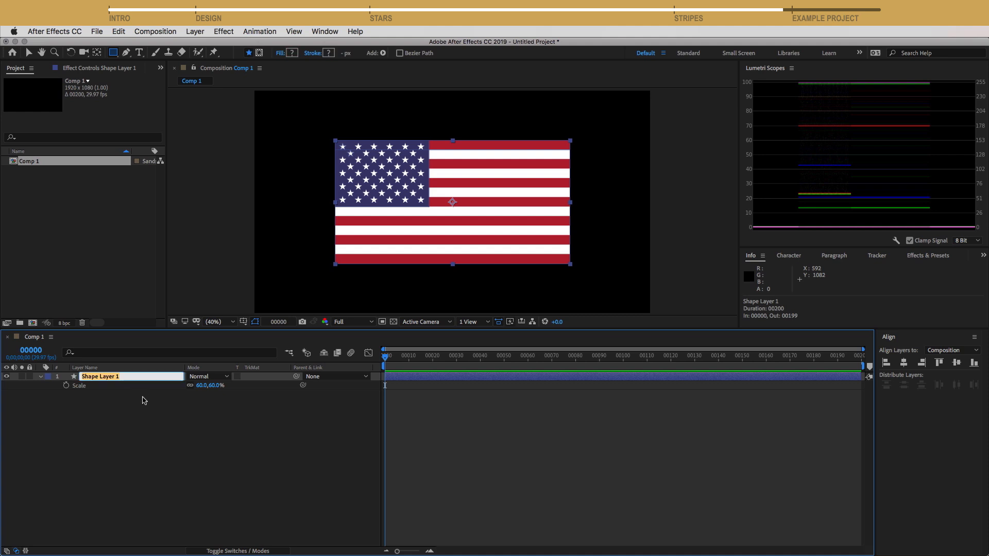
pyautogui.write('US Flag')
pyautogui.press('Return')
pyautogui.doubleClick(125, 377)
pyautogui.click(254, 31)
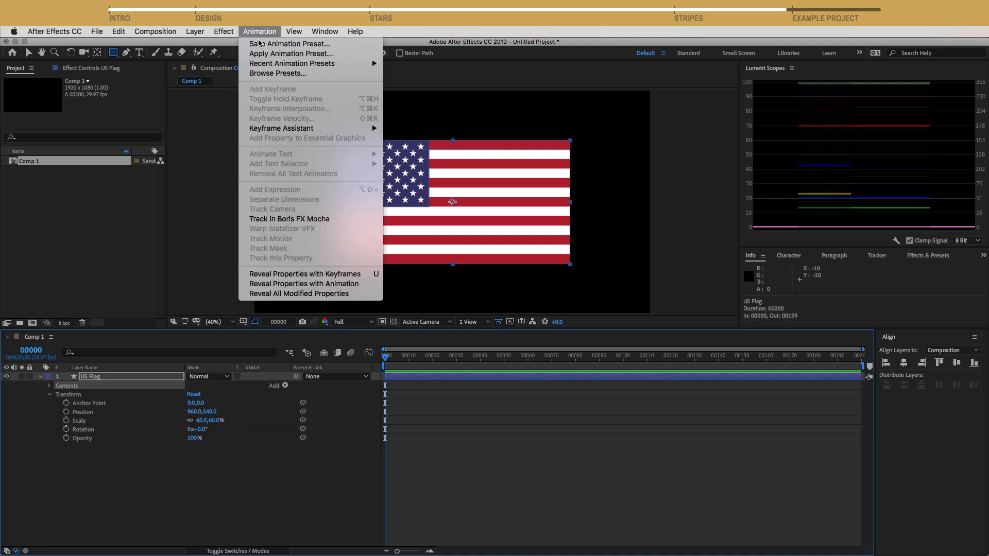
pyautogui.click(147, 382)
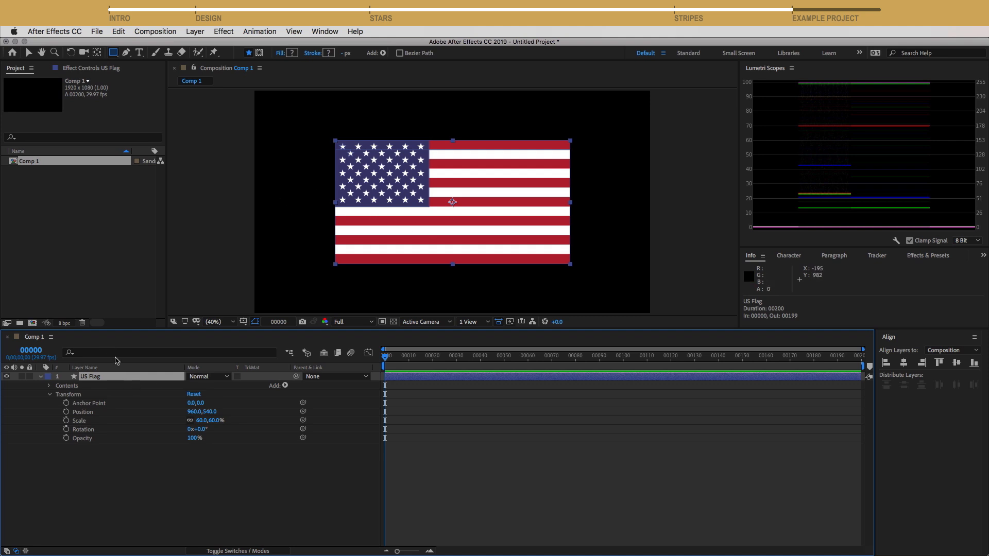
# Step: Scale the US Flag layer to 86% and apply Turbulent Displace with an Amount of 24
pyautogui.press('s')
pyautogui.moveTo(198, 385); pyautogui.dragTo(200, 385)
pyautogui.hotkey('ctrl', 'space')
pyautogui.write('tu')
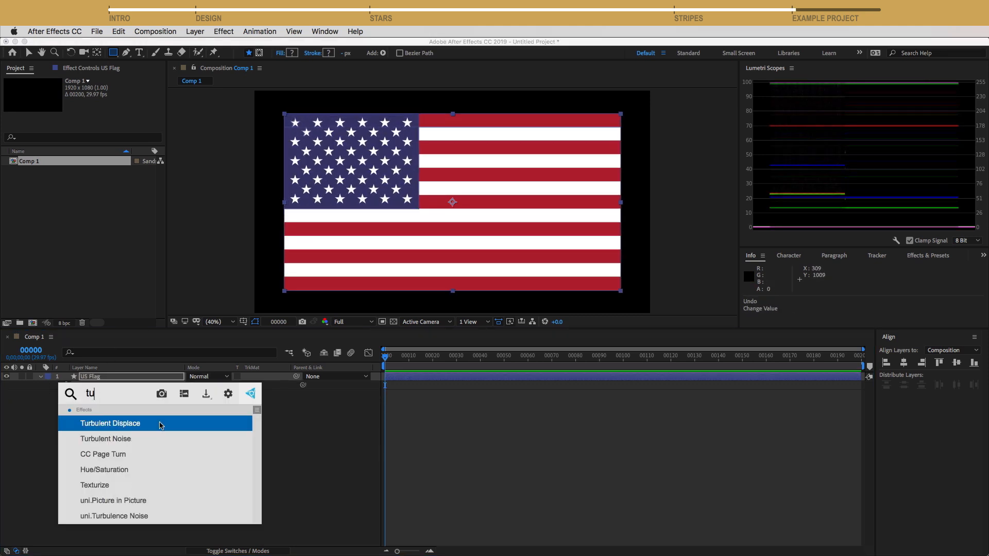
pyautogui.click(161, 425)
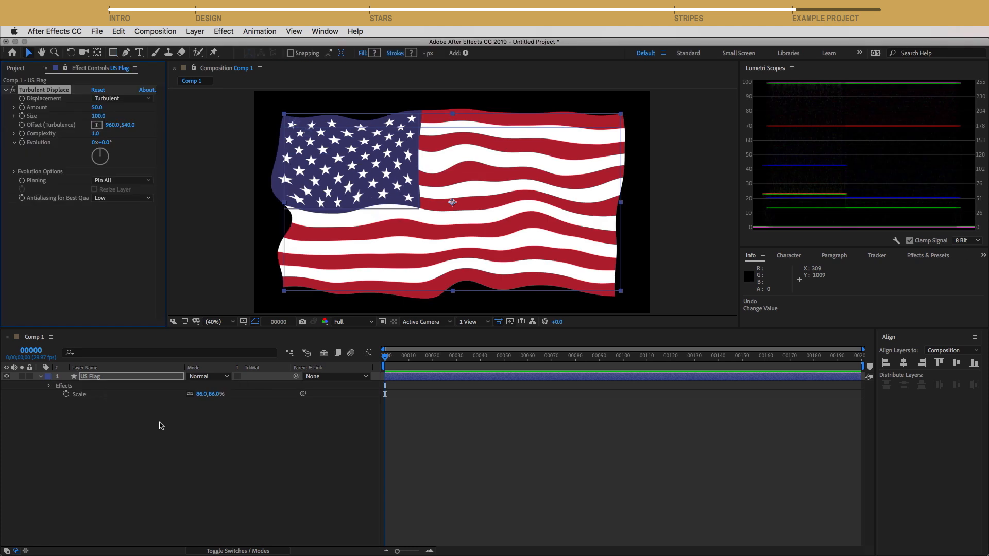
pyautogui.moveTo(98, 107); pyautogui.dragTo(87, 118)
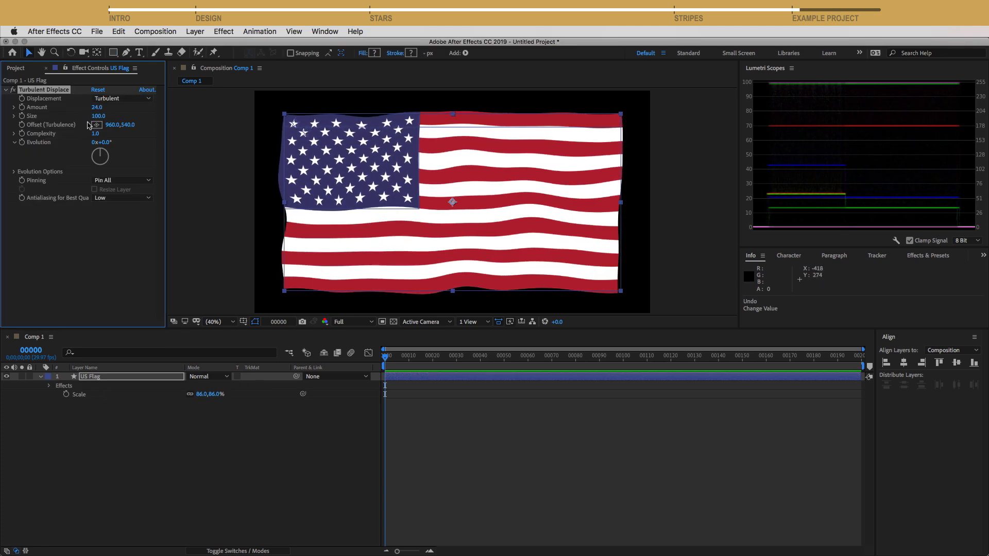
# Step: Keyframe Turbulent Displace's Offset (Turbulence) from the first frame to the last, shifting its X value to the right, and preview the waving
pyautogui.click(22, 124)
pyautogui.press('End')
pyautogui.moveTo(111, 128); pyautogui.dragTo(270, 165)
pyautogui.press('space')
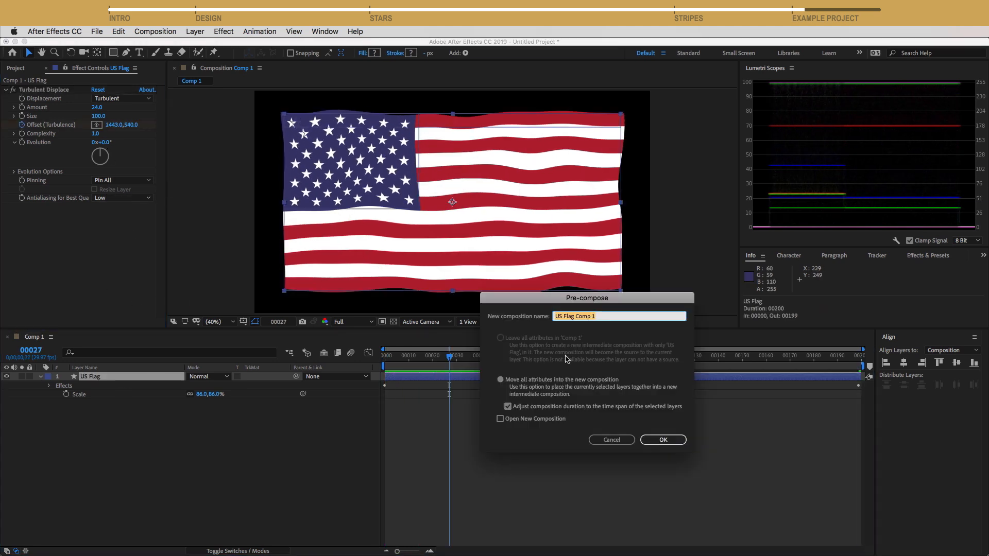
# Step: Pre-compose the US Flag layer as US Flag Comp 1 with all attributes moved, and make it a 3D layer
pyautogui.press('Return')
pyautogui.click(245, 377)
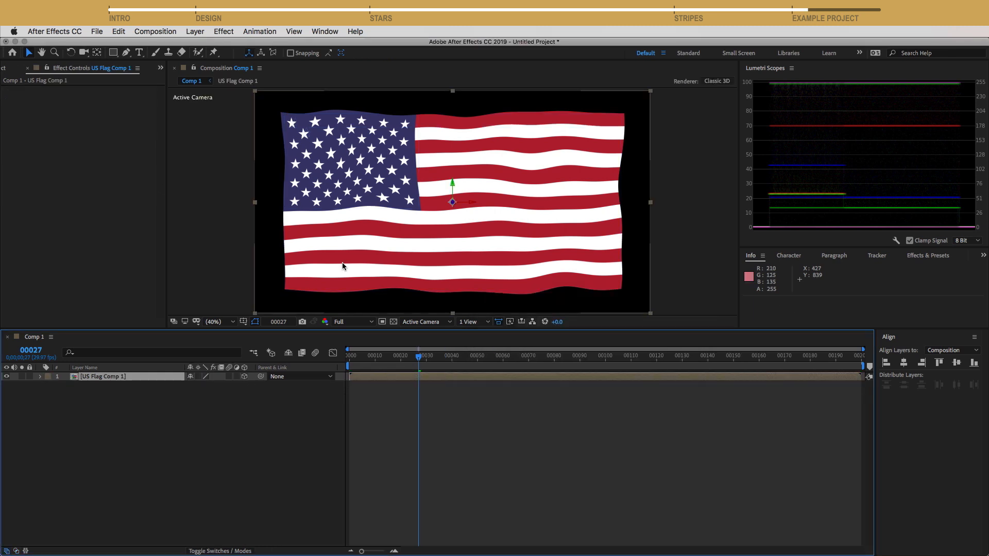
# Step: Add a camera to Comp 1 and orbit and pull it back for an angled view of the flag
pyautogui.press('super+alt+shift+c')
pyautogui.press('Return')
pyautogui.press('c')
pyautogui.moveTo(451, 265); pyautogui.dragTo(470, 289)
# Step: Keyframe the camera's position from 444.0, 704.6, -2463.4 at the first frame to 610.6, 641.7, -1518.5 at the last frame, and preview the move
pyautogui.press('Home')
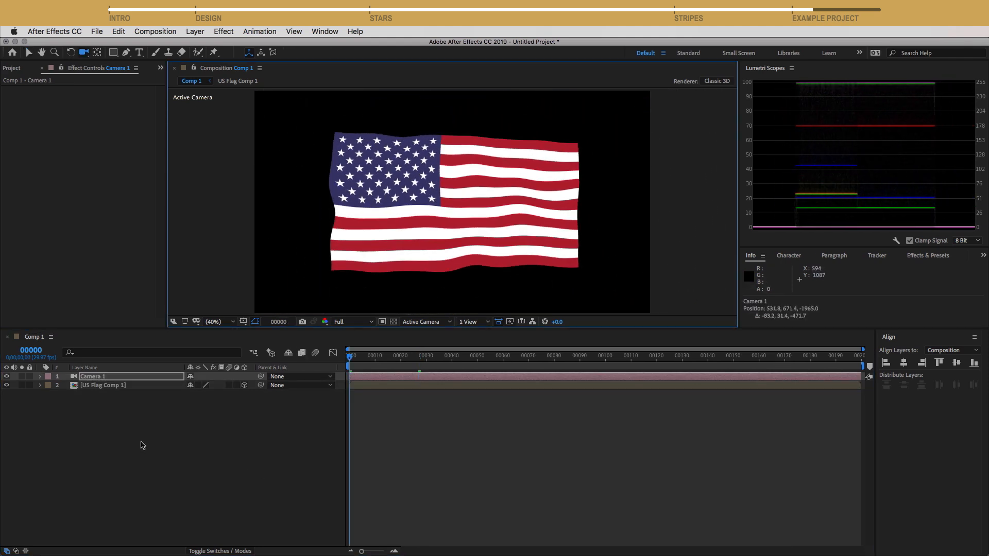
pyautogui.click(76, 377)
pyautogui.press('p')
pyautogui.press('End')
pyautogui.moveTo(443, 236); pyautogui.dragTo(445, 208)
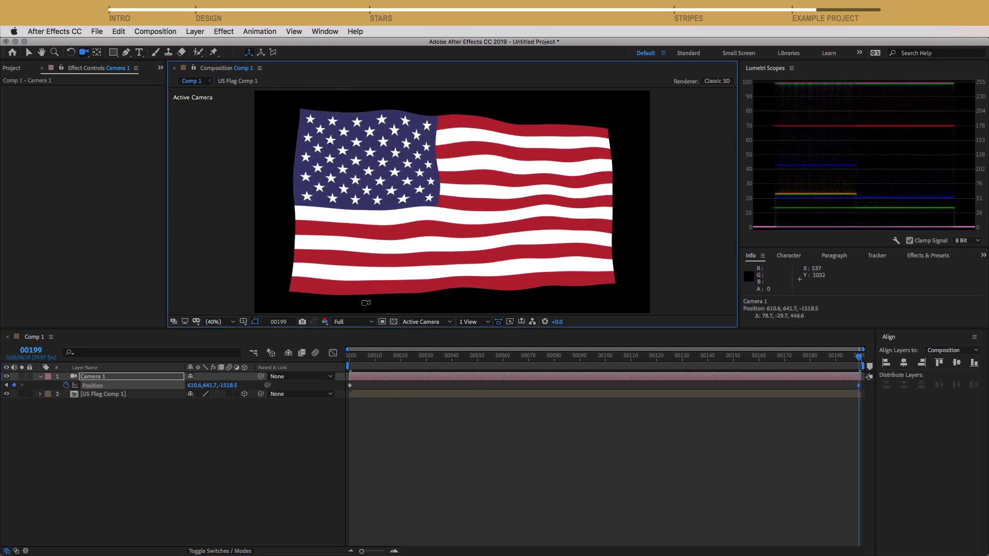
pyautogui.press('Home')
pyautogui.press('space')
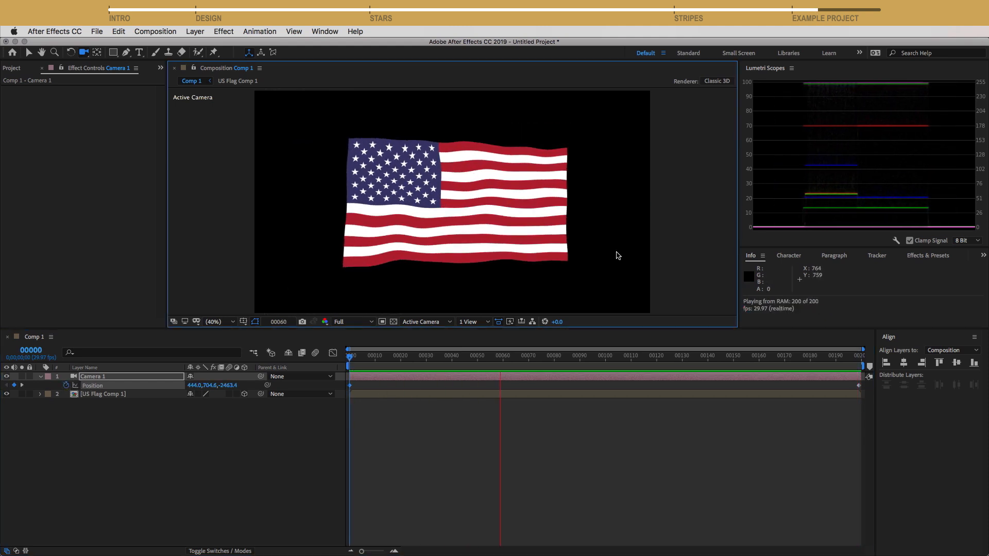
# Step: Create a 1920 x 1080 medium royal blue solid and send it behind all other layers
pyautogui.press('super+y')
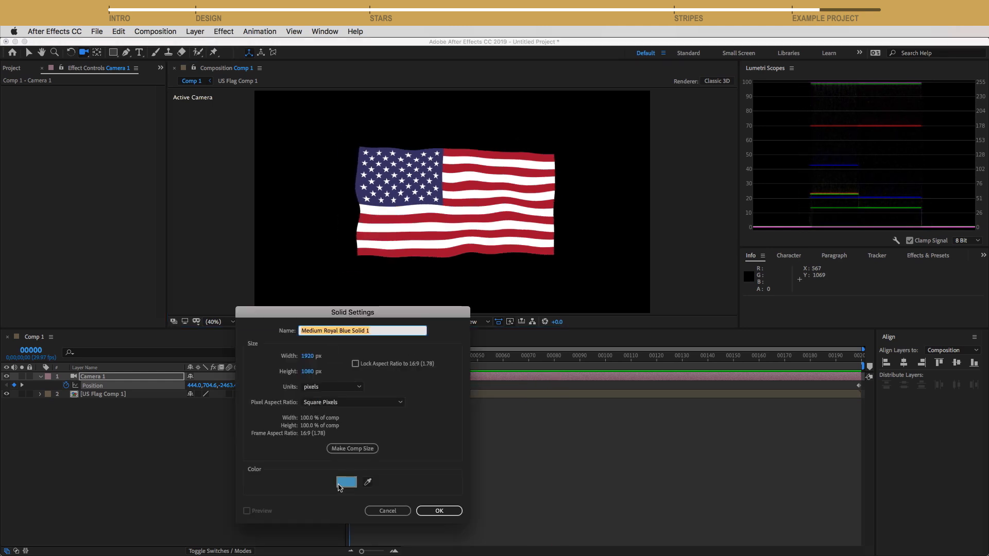
pyautogui.press('Return')
pyautogui.press('super+shift+bracketleft')
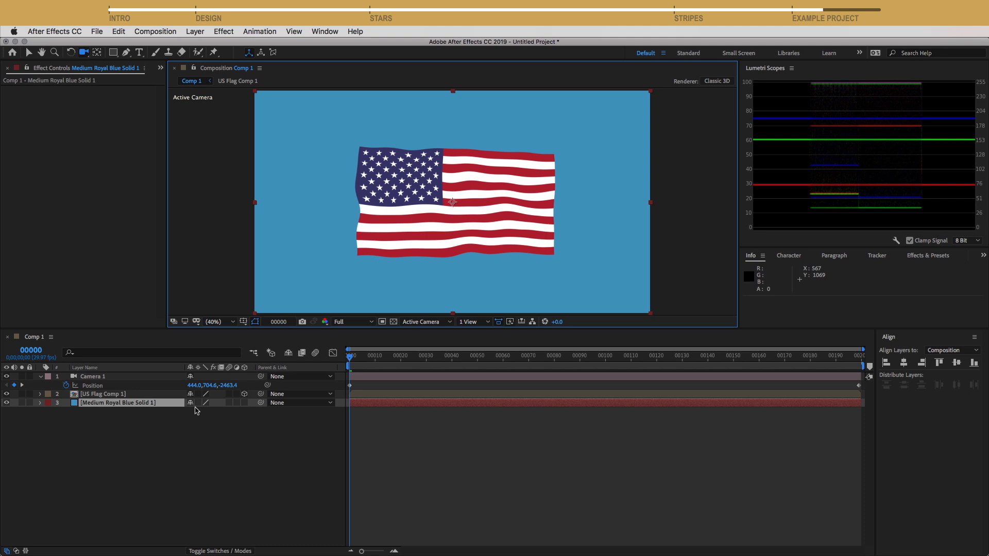
# Step: Create a new shape layer between the flag and the blue solid and add a Polystar path to it
pyautogui.press('super+alt+shift+s')
pyautogui.click(39, 403)
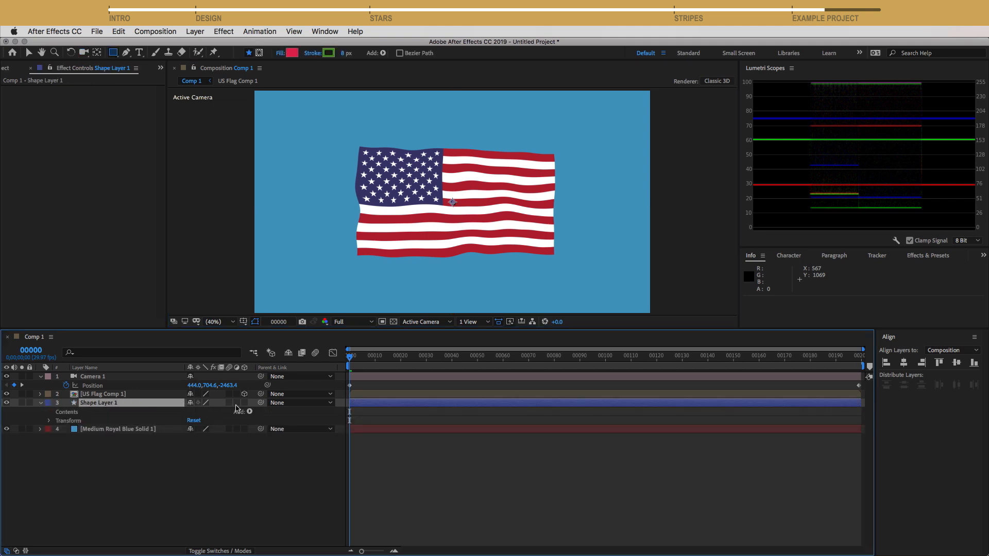
pyautogui.click(251, 412)
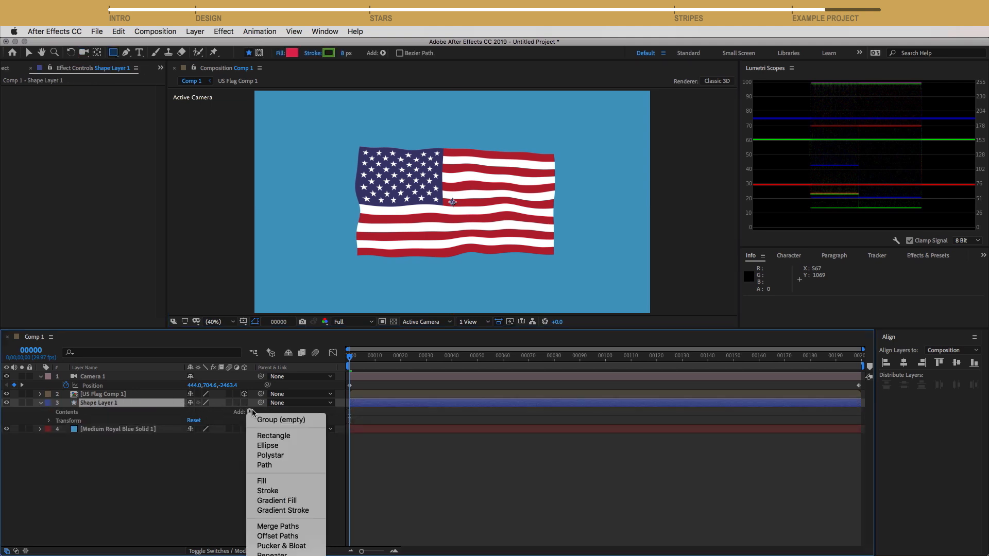
pyautogui.click(270, 455)
# Step: Shape the polystar into sunburst rays with 24 points, inner radius 93, outer radius 1513, inner roundness 27% and outer roundness 70%
pyautogui.moveTo(194, 439); pyautogui.dragTo(198, 437)
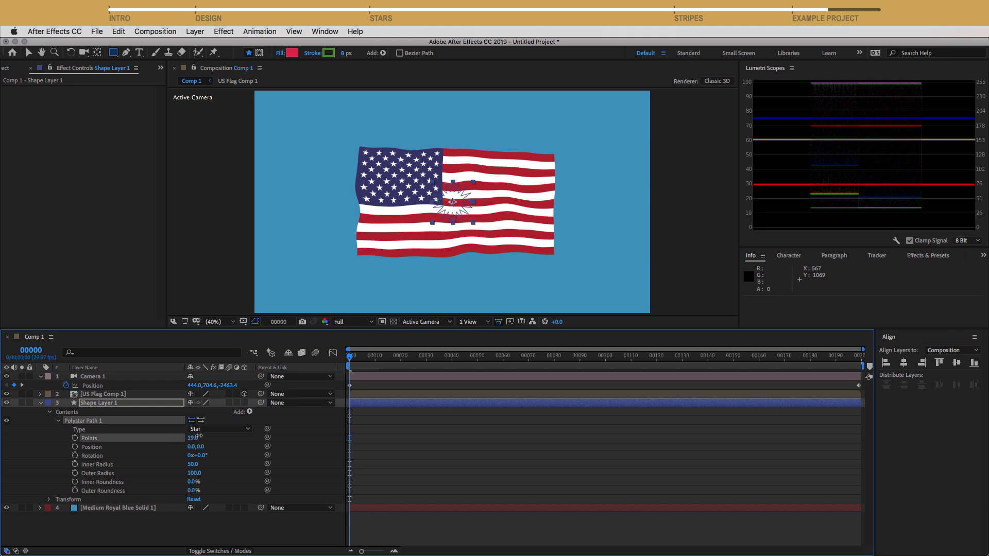
pyautogui.moveTo(192, 473); pyautogui.dragTo(879, 444)
pyautogui.moveTo(193, 465)
pyautogui.mouseDown()
pyautogui.moveTo(212, 464)
pyautogui.moveTo(216, 490)
pyautogui.moveTo(228, 489)
pyautogui.moveTo(205, 480)
pyautogui.mouseUp()
# Step: Add a fill to the sunburst shape layer and change its color to bright yellow
pyautogui.click(249, 412)
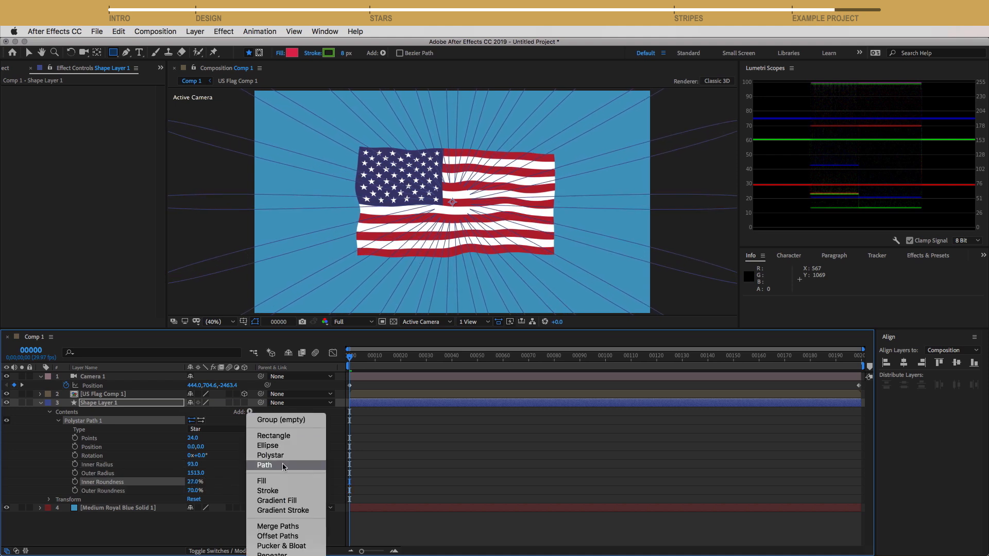
pyautogui.click(284, 479)
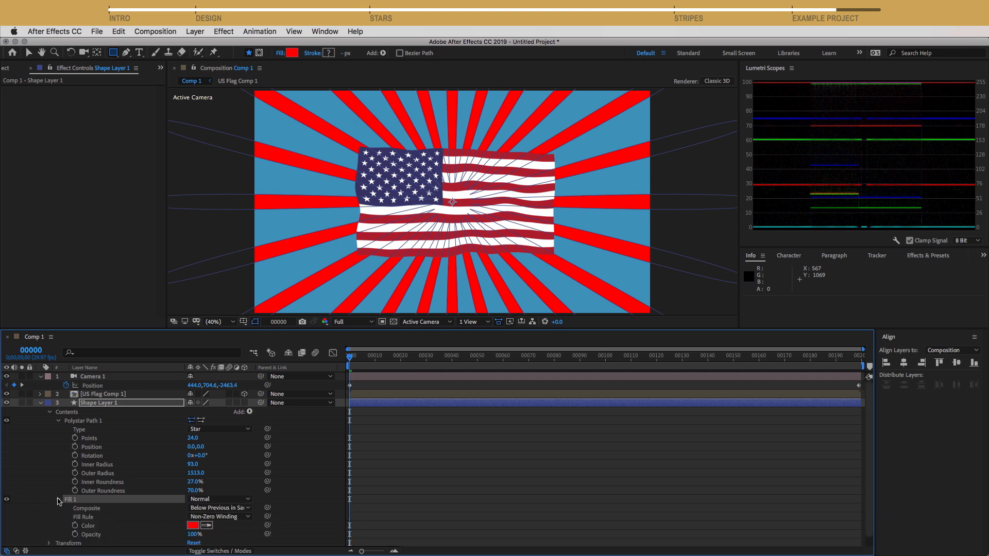
pyautogui.click(57, 499)
pyautogui.click(193, 525)
pyautogui.click(252, 546)
pyautogui.moveTo(232, 439); pyautogui.dragTo(244, 344)
pyautogui.click(263, 465)
pyautogui.moveTo(263, 466); pyautogui.dragTo(264, 471)
pyautogui.moveTo(219, 376); pyautogui.dragTo(223, 367)
pyautogui.press('Return')
# Step: Add the expression time*20 to the sunburst layer's Rotation and preview the spinning rays
pyautogui.click(41, 403)
pyautogui.press('r')
pyautogui.keyDown('alt'); pyautogui.click(66, 412); pyautogui.keyUp('alt')
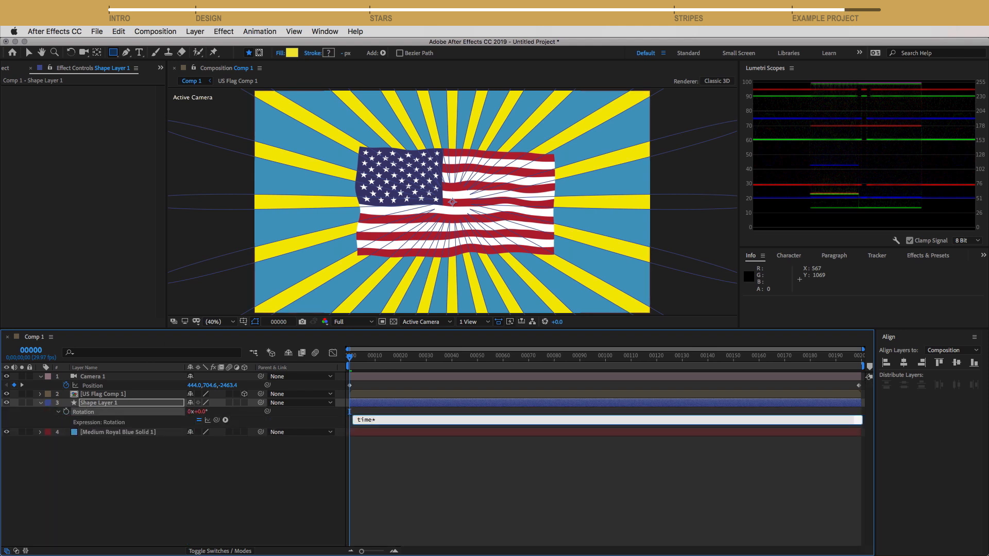
pyautogui.click(110, 406)
pyautogui.press('space')
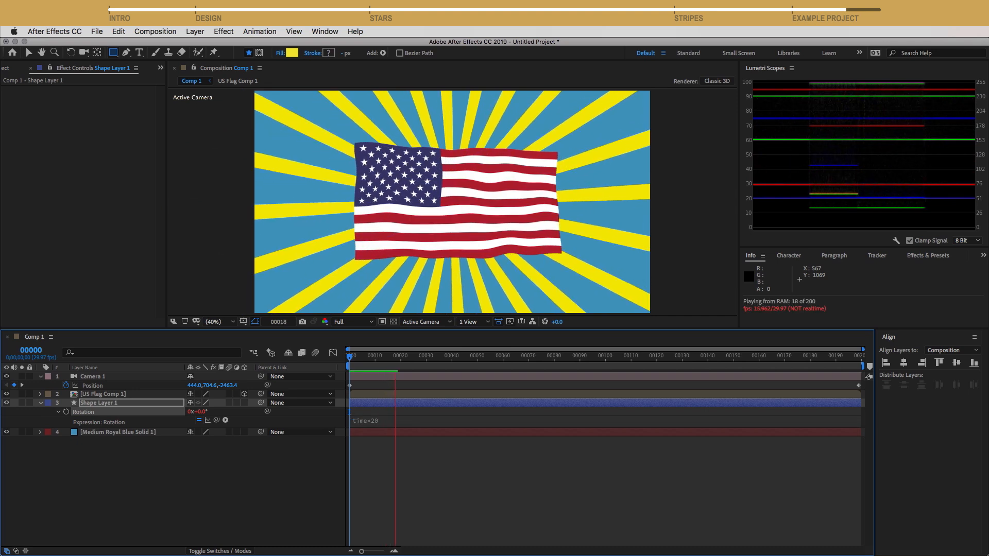
# Step: Create a second comp-sized solid, Medium Royal Blue Solid 2, above the sunburst layer and apply Gradient Ramp to it
pyautogui.press('super+y')
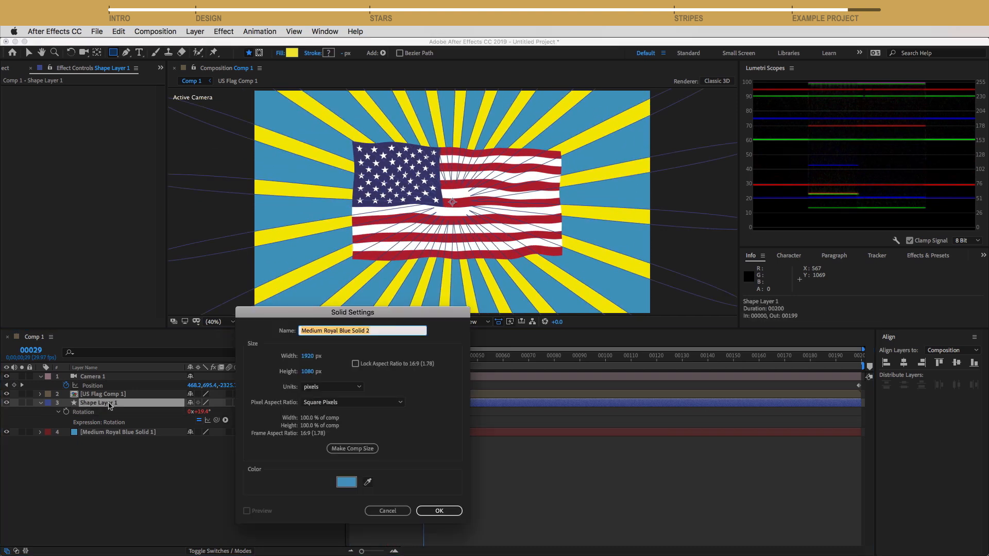
pyautogui.press('Return')
pyautogui.hotkey('ctrl', 'space')
pyautogui.write('ramp')
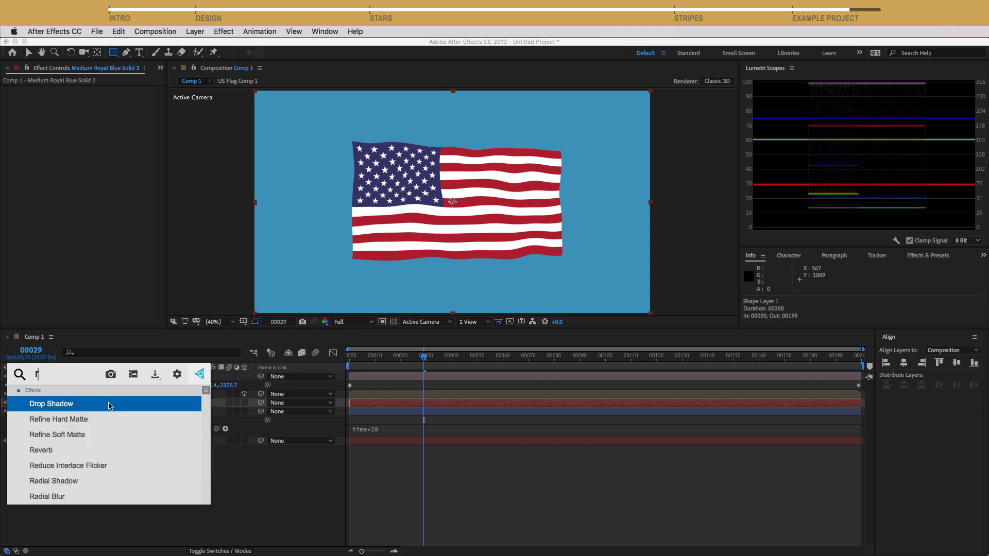
pyautogui.press('Return')
# Step: Set the gradient's ramp shape to Radial Ramp and move its start point near the composition's center, at about 960, 550
pyautogui.click(148, 133)
pyautogui.click(139, 153)
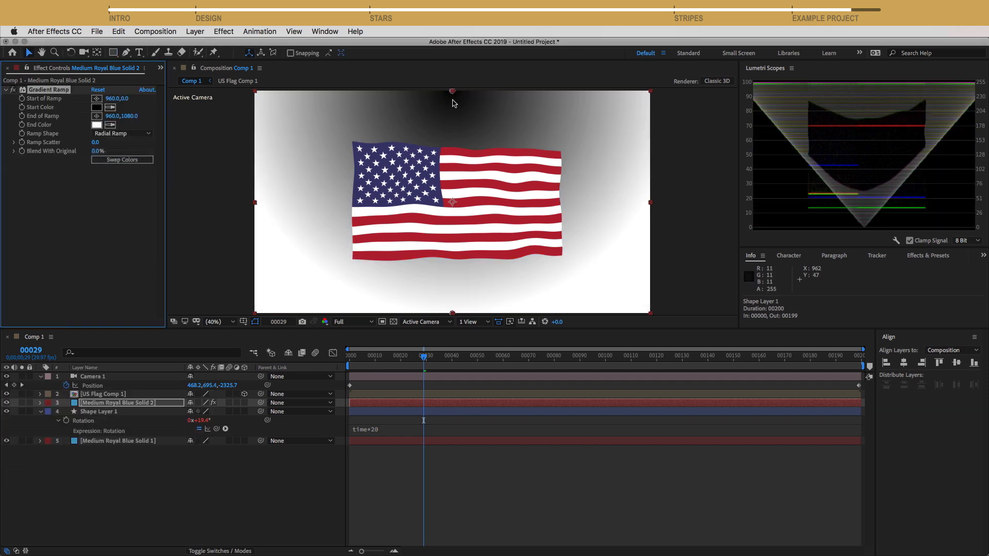
pyautogui.moveTo(452, 91); pyautogui.dragTo(452, 203)
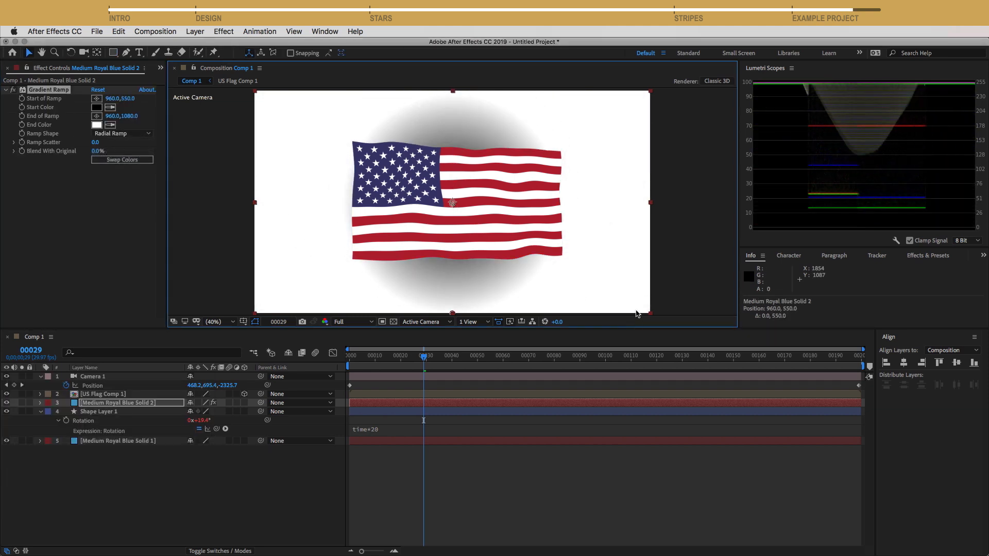
# Step: Swap the radial gradient's colors and move its end point outside the frame to about 2263.5, 1192
pyautogui.moveTo(608, 322); pyautogui.dragTo(771, 354)
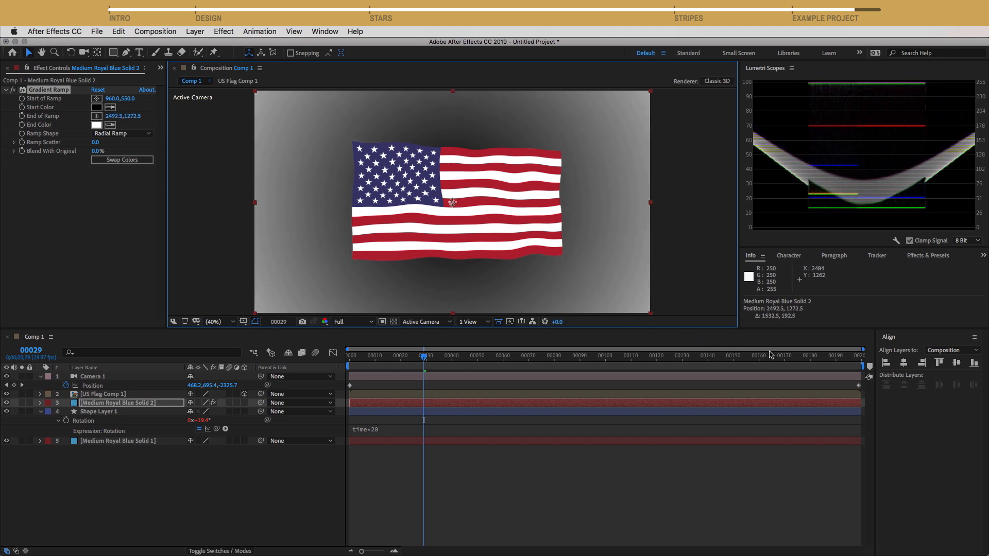
pyautogui.click(116, 160)
pyautogui.scroll(-2, 629, 294)
pyautogui.moveTo(652, 297); pyautogui.dragTo(621, 286)
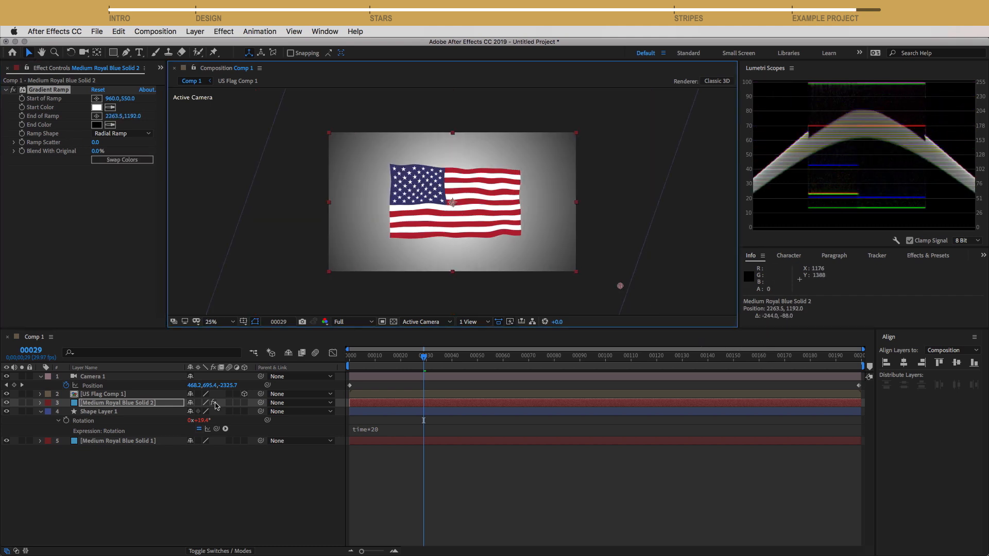
# Step: Set the blending mode of the gradient layer, Medium Royal Blue Solid 2, to Color Burn
pyautogui.press('F4')
pyautogui.hotkey('shift', '=')
pyautogui.hotkey('shift', '=')
pyautogui.hotkey('shift', '=')
pyautogui.hotkey('shift', '=')
pyautogui.hotkey('shift', '=')
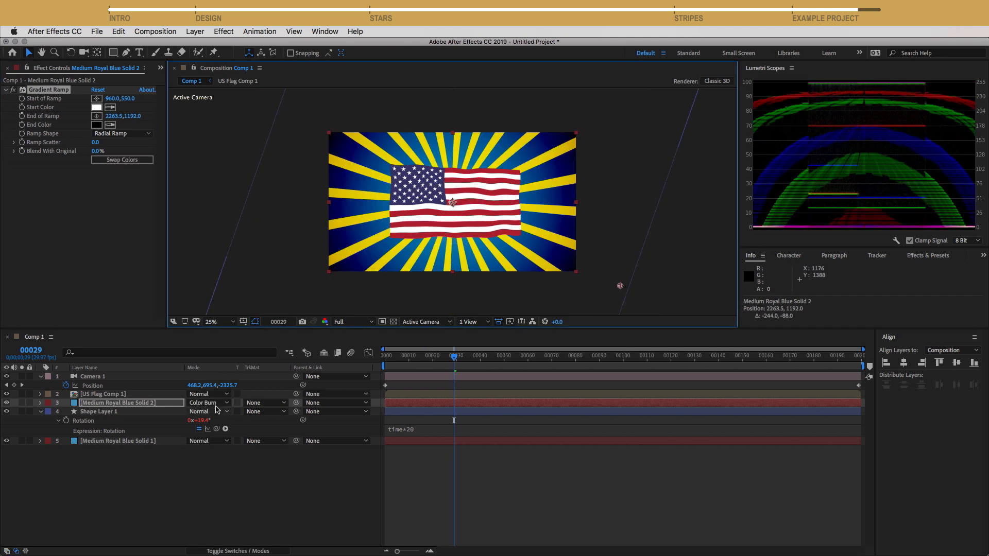
# Step: Lower the opacity of the gradient layer, Medium Royal Blue Solid 2, to 61%
pyautogui.press('.')
pyautogui.press('.')
pyautogui.press('t')
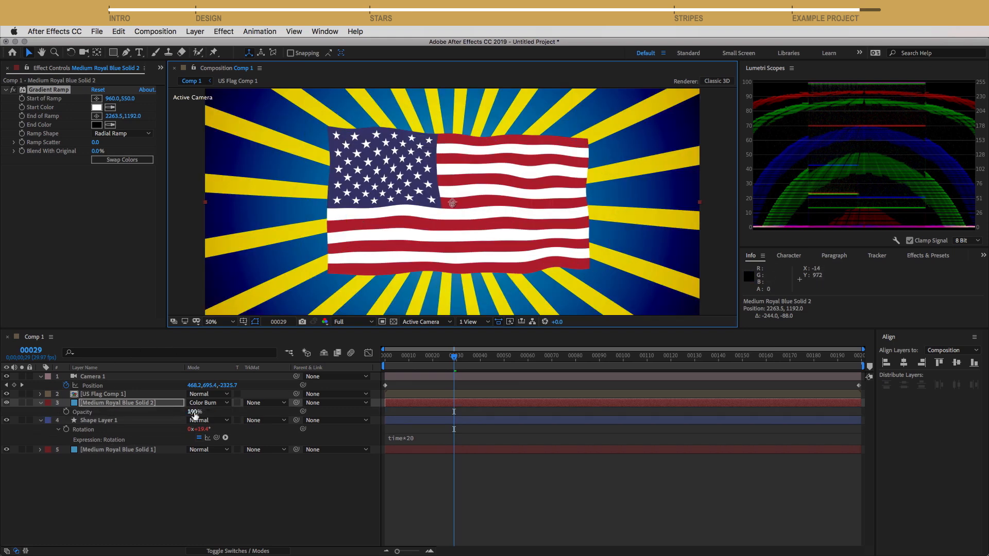
pyautogui.moveTo(193, 412); pyautogui.dragTo(172, 406)
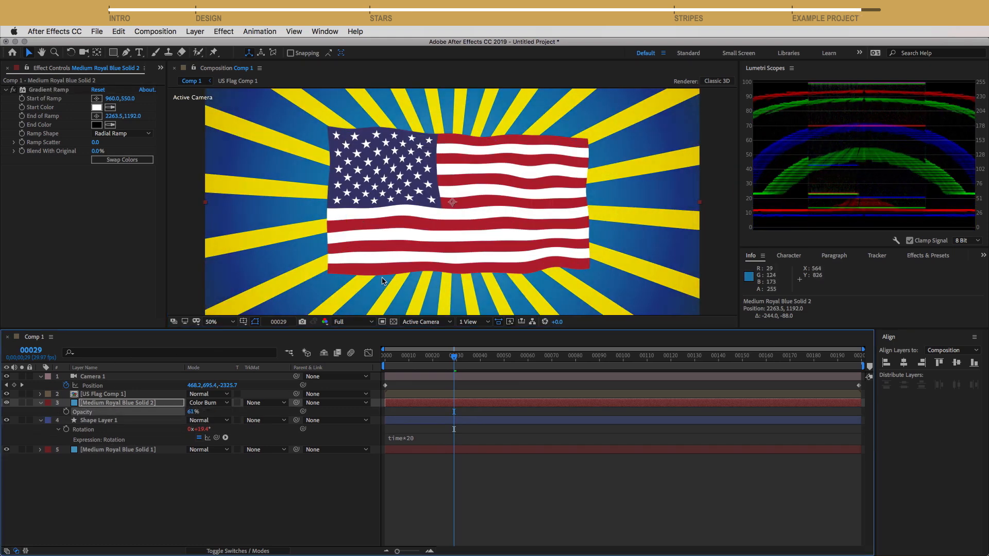
# Step: Apply a Curves effect to Medium Royal Blue Solid 2 and bend its RGB curve slightly upward to brighten the gradient
pyautogui.press(',')
pyautogui.hotkey('ctrl', 'space')
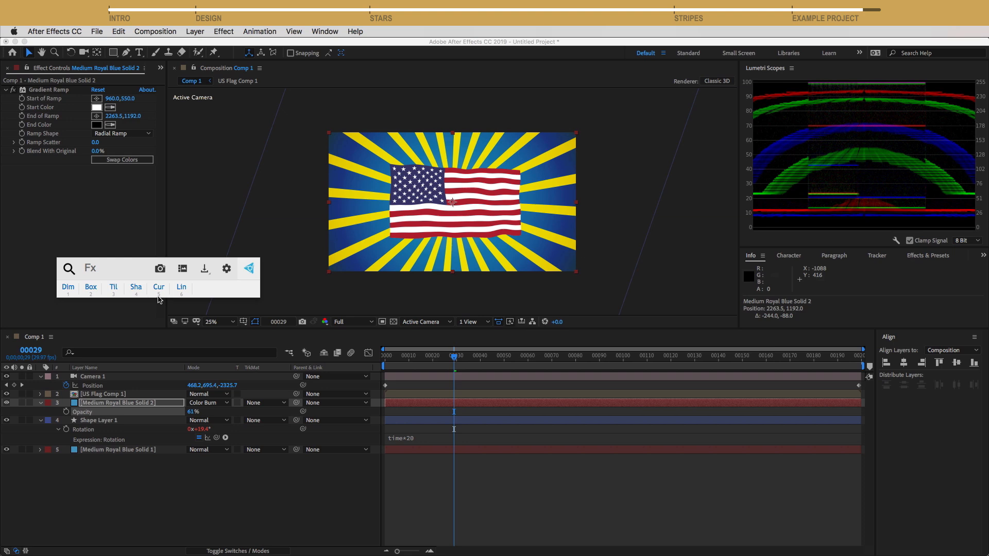
pyautogui.click(159, 287)
pyautogui.moveTo(54, 246); pyautogui.dragTo(54, 259)
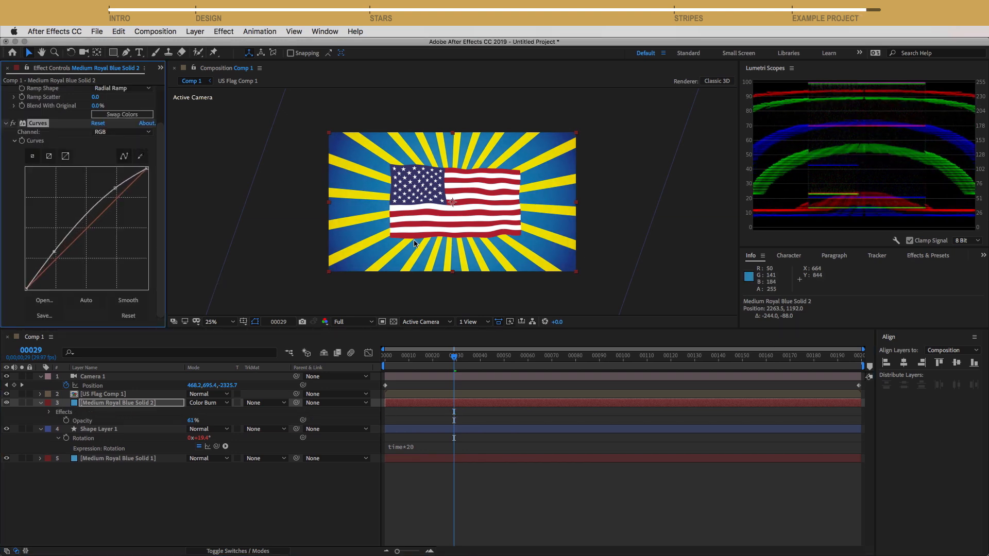
# Step: Add an adjustment layer below the flag with a Curves effect, lowering the RGB curve's white point and midtones to darken the background
pyautogui.hotkey('ctrl', 'alt', 'y')
pyautogui.hotkey('ctrl', 'space')
pyautogui.click(126, 402)
pyautogui.moveTo(148, 136); pyautogui.dragTo(147, 150)
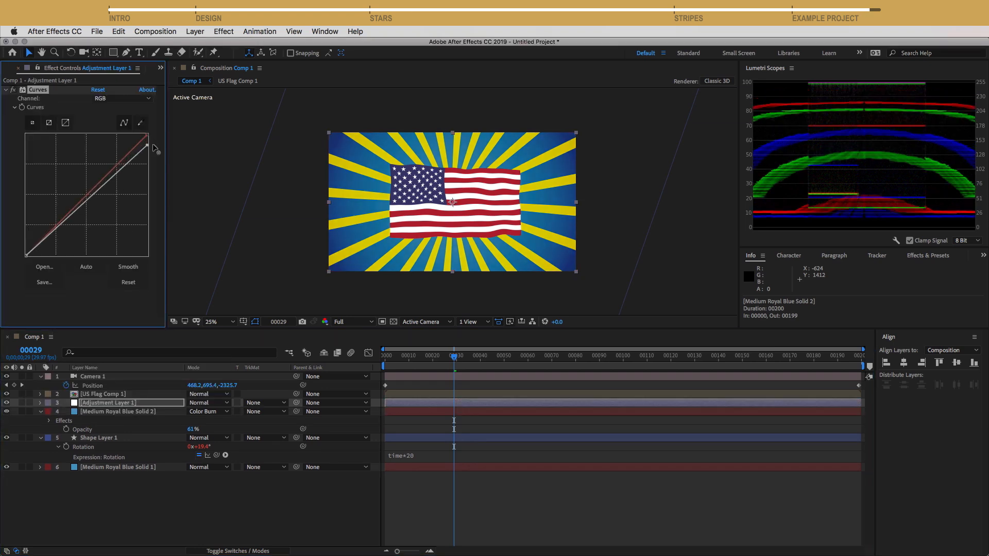
pyautogui.moveTo(88, 196); pyautogui.dragTo(92, 203)
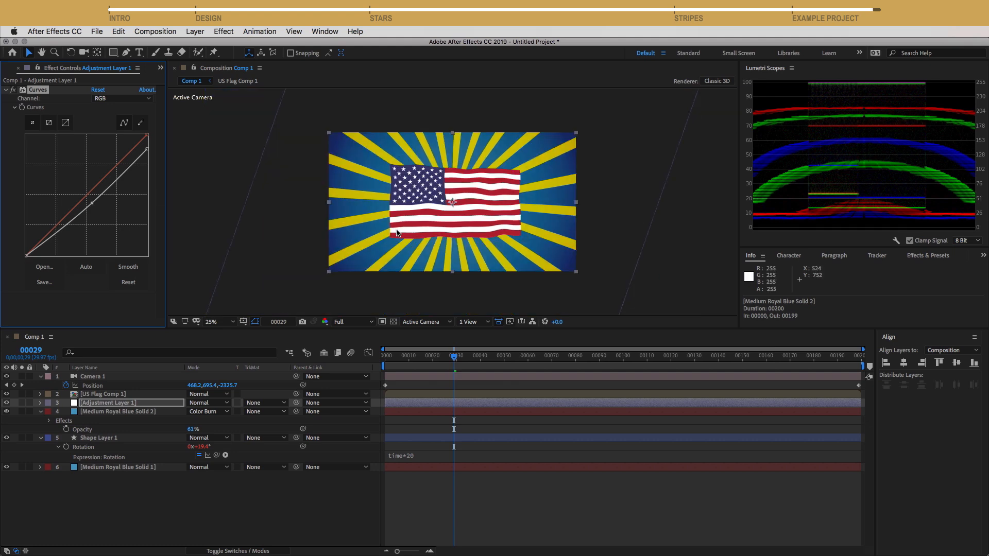
# Step: Maximize the composition view at 50% zoom, center the frame and preview the finished flag animation
pyautogui.press('`')
pyautogui.press('.')
pyautogui.moveTo(447, 277); pyautogui.dragTo(428, 260)
pyautogui.press('space')
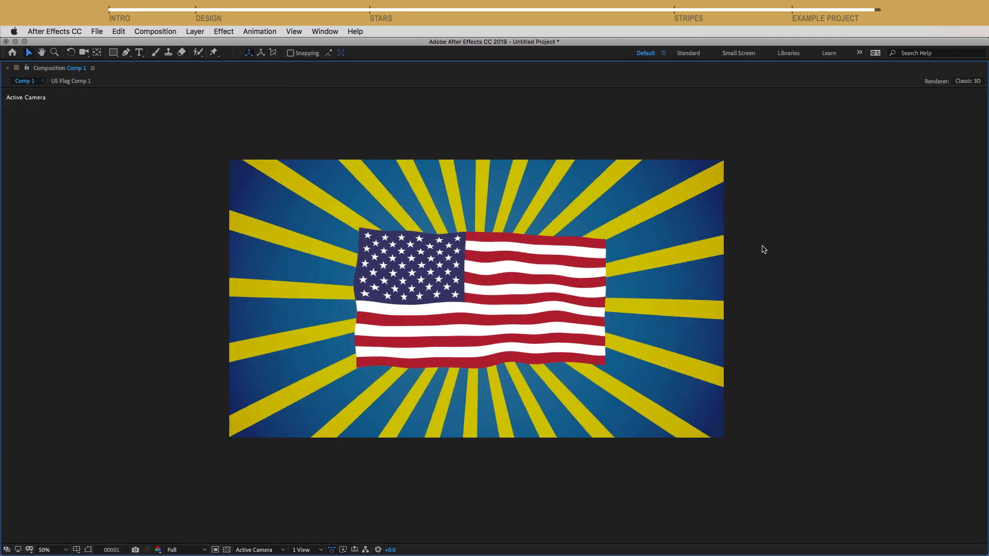